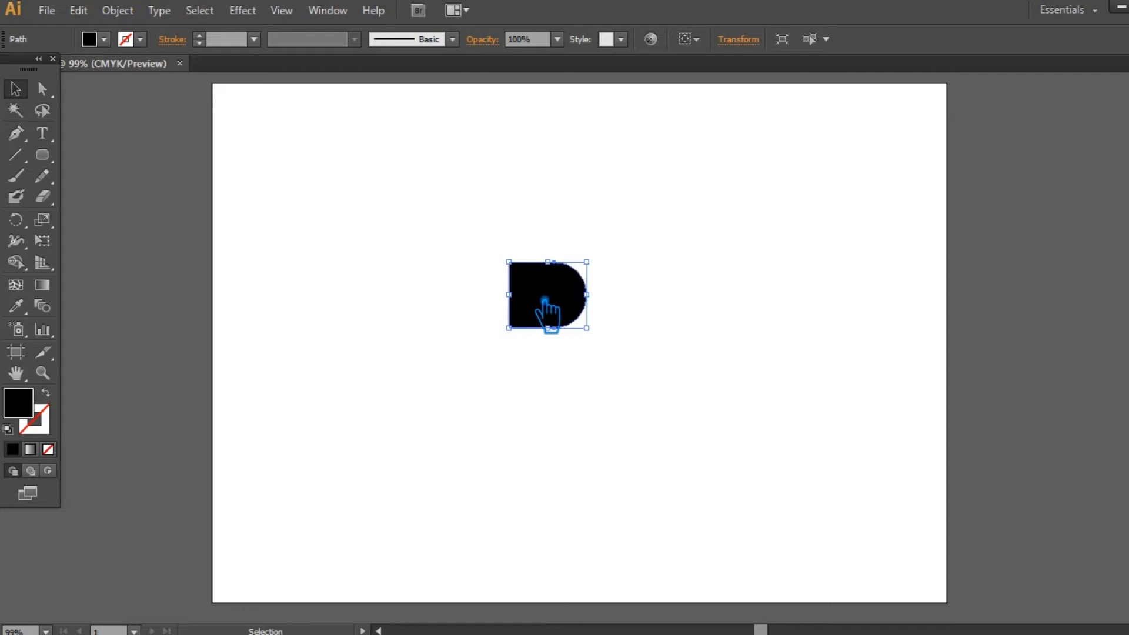
Duplicate the black D shape straight down by about 0.67 in so the two shapes overlap and form a B
left_click(612, 300)
left_click_drag(547, 294, 557, 344)
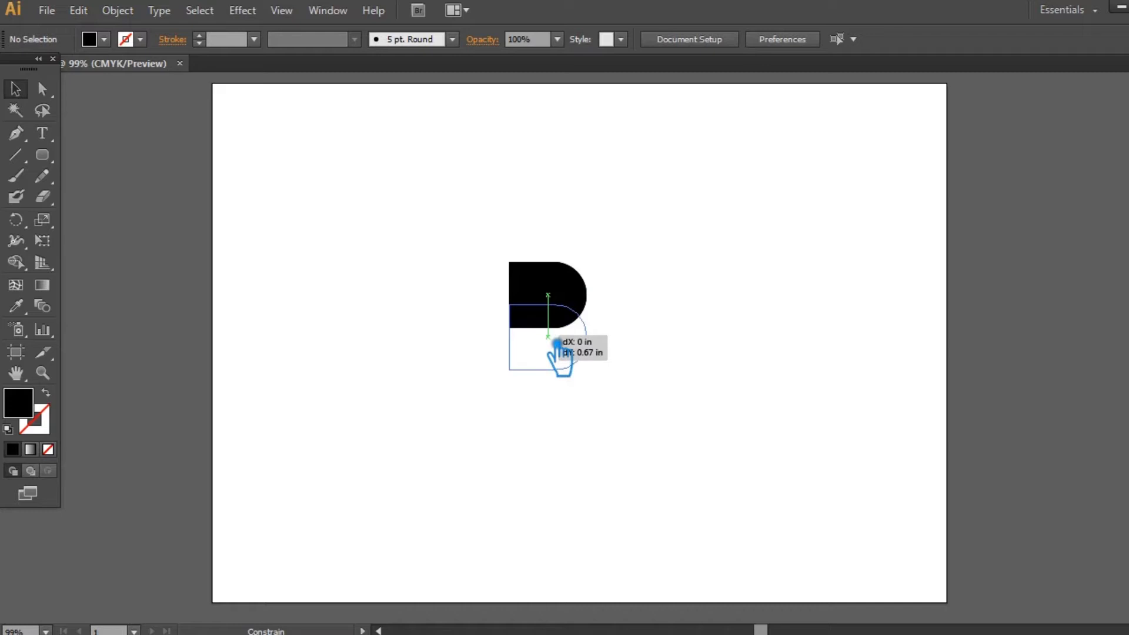
left_click_drag(557, 344, 557, 344)
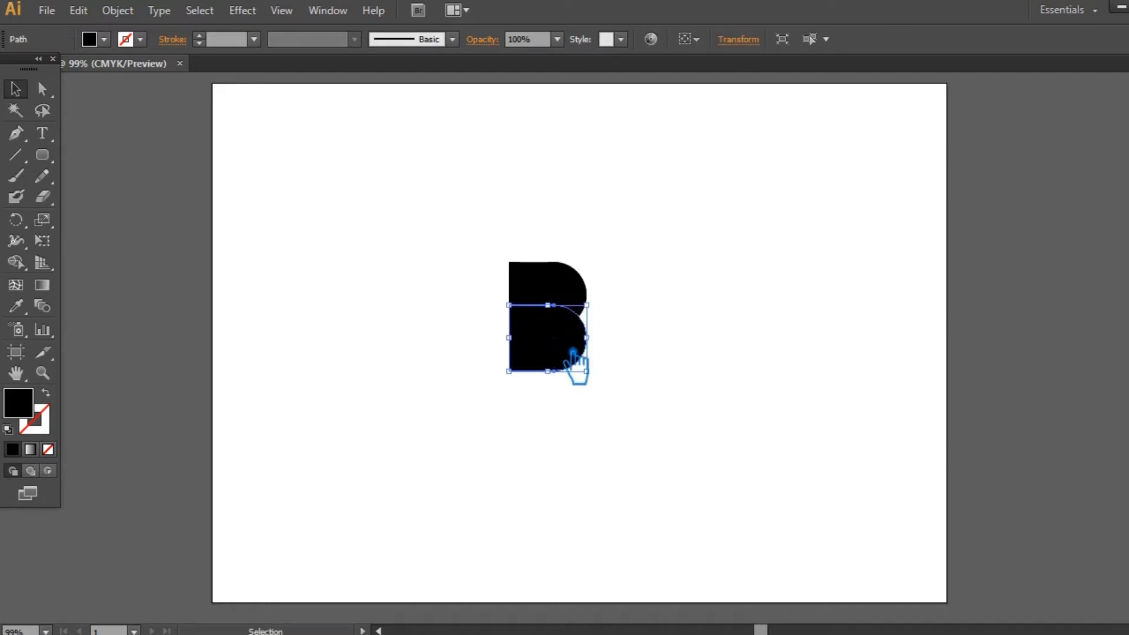
left_click(645, 359)
Swap fill and stroke on both D shapes so they become black outlines, and set the stroke weight to 16 pt
key("ctrl+a")
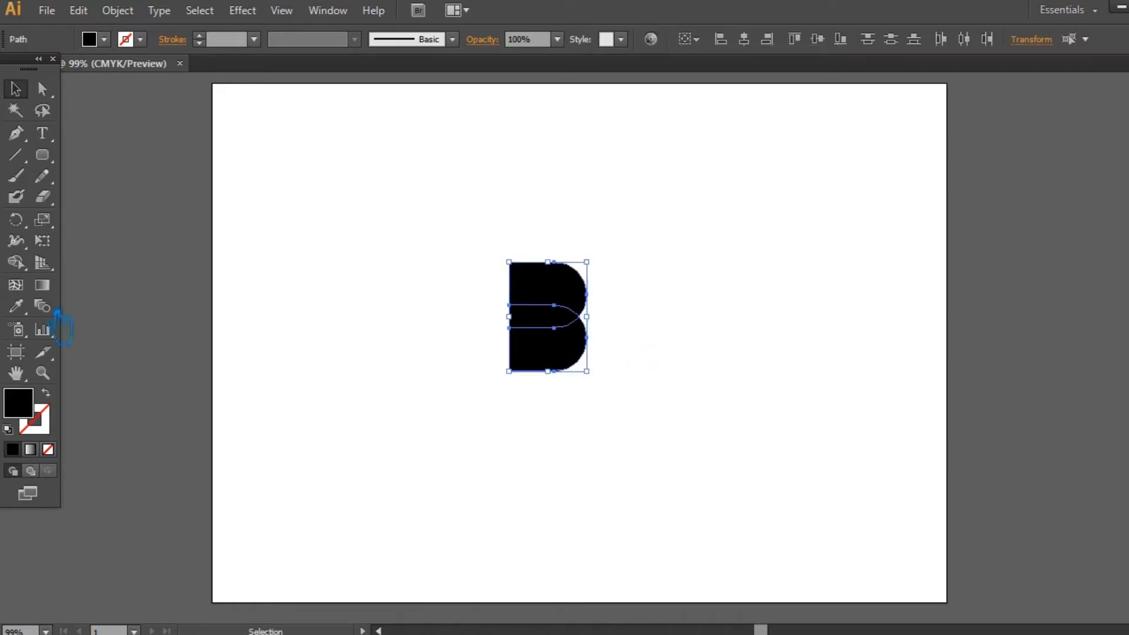
left_click(46, 393)
left_click(200, 36)
left_click(199, 36)
left_click(200, 36)
left_click(199, 36)
scroll(219, 47, "up", 11)
left_click(415, 203)
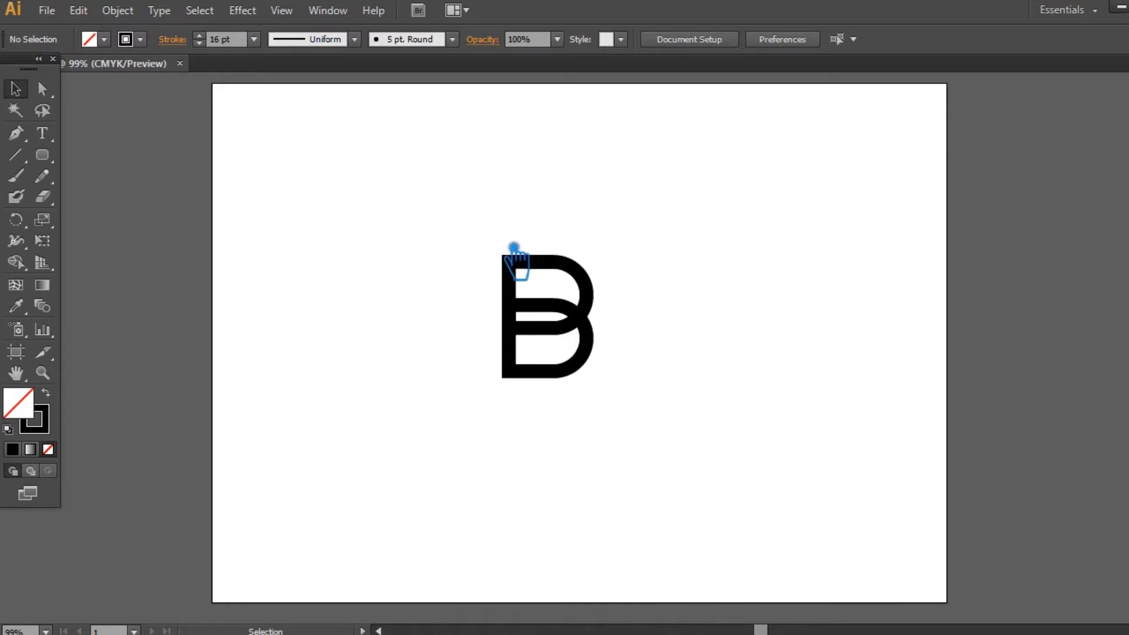
Group the two D outlines and place a duplicate of the B beside the original, level with it on its right
left_click_drag(635, 439, 487, 231)
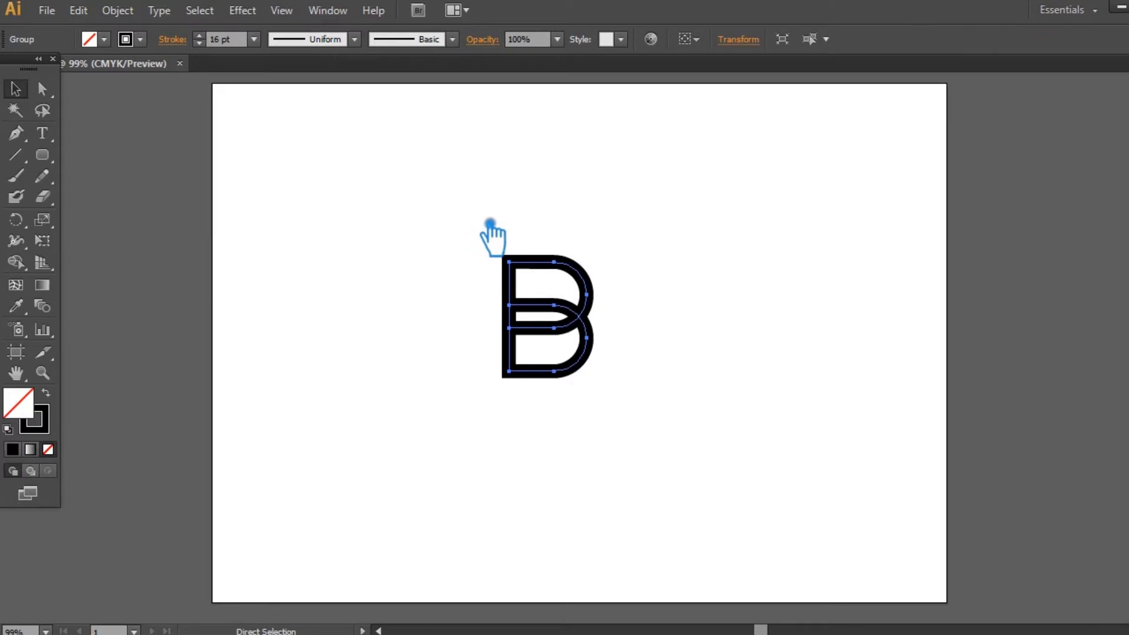
left_click(708, 277)
left_click(590, 331, "shift")
left_click(596, 341, "shift")
left_click_drag(596, 341, 735, 341)
left_click(674, 447)
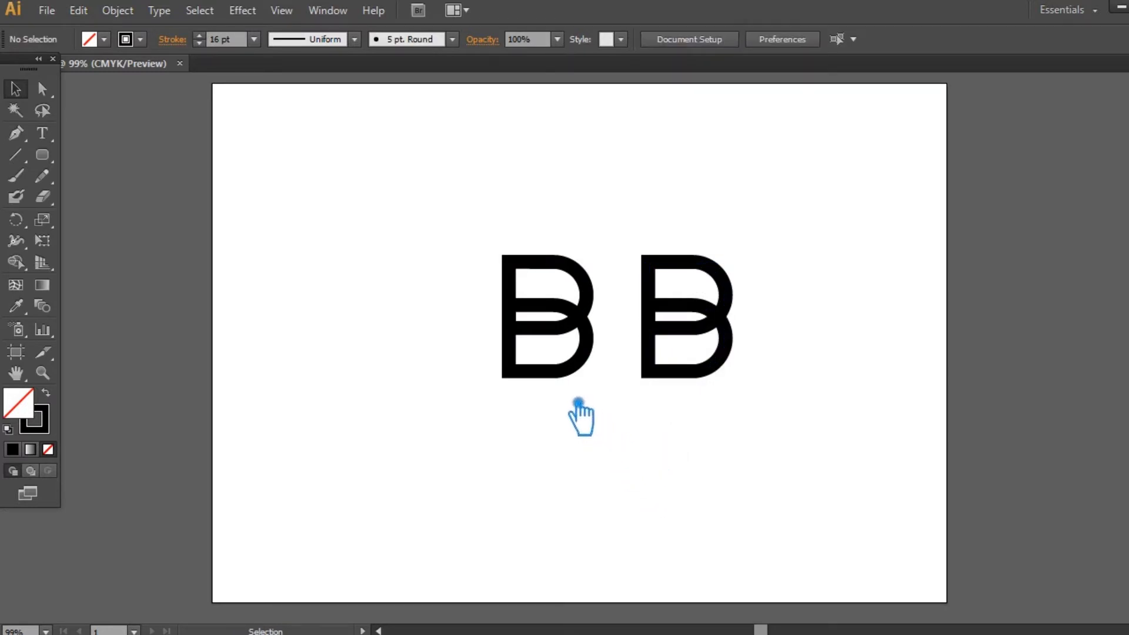
Ungroup the original B on the left so its two D outlines can be edited separately
left_click(591, 329)
right_click(579, 314)
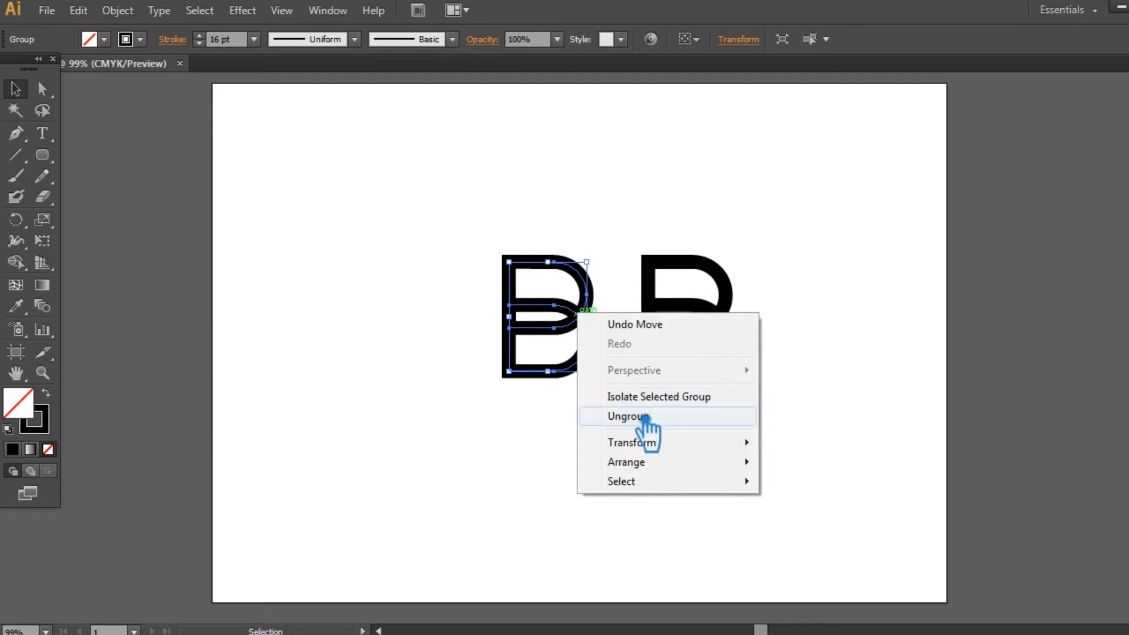
left_click(645, 416)
left_click(644, 421)
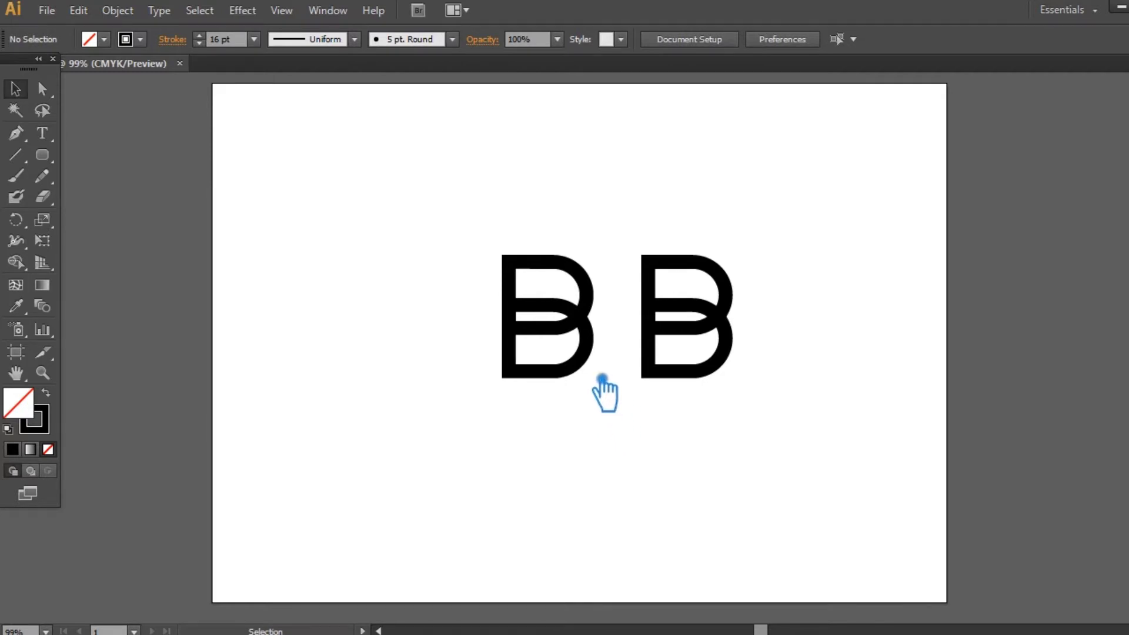
Make an in-place copy of the left B's upper D with a dark gray fill and no stroke, scaled to about half size from its centre
left_click(604, 355)
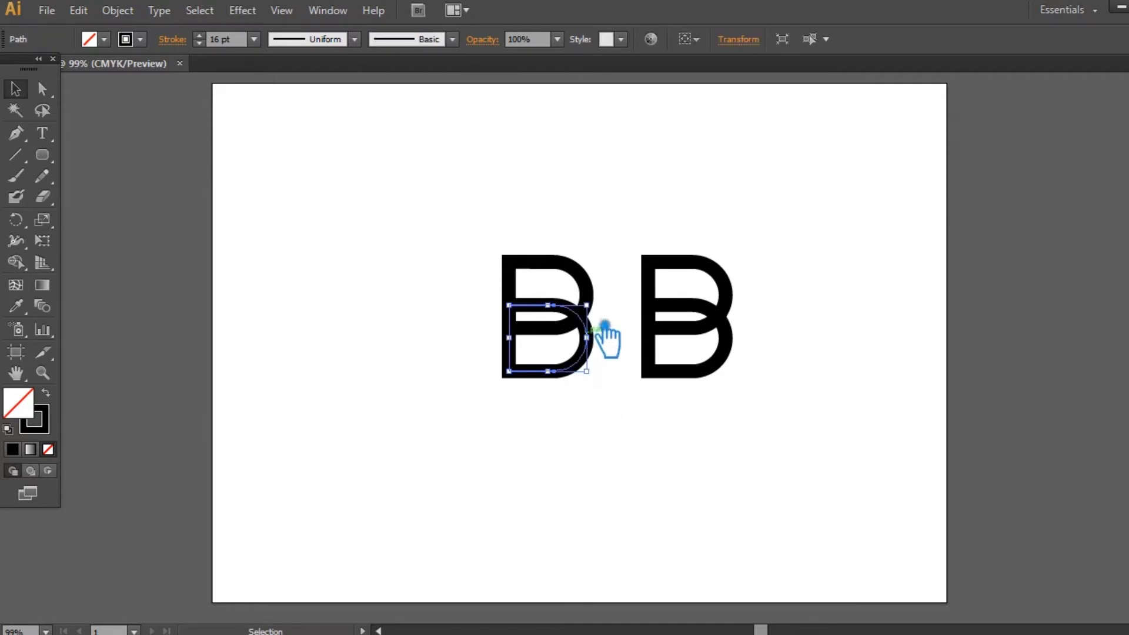
left_click(603, 288, "shift")
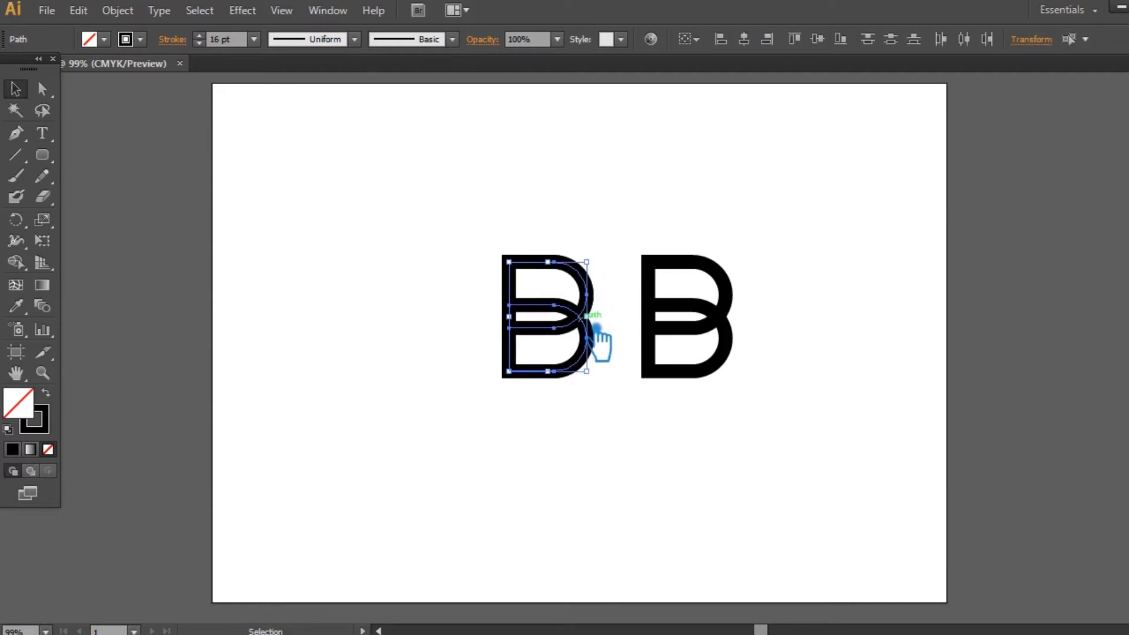
left_click(608, 287)
left_click(599, 294)
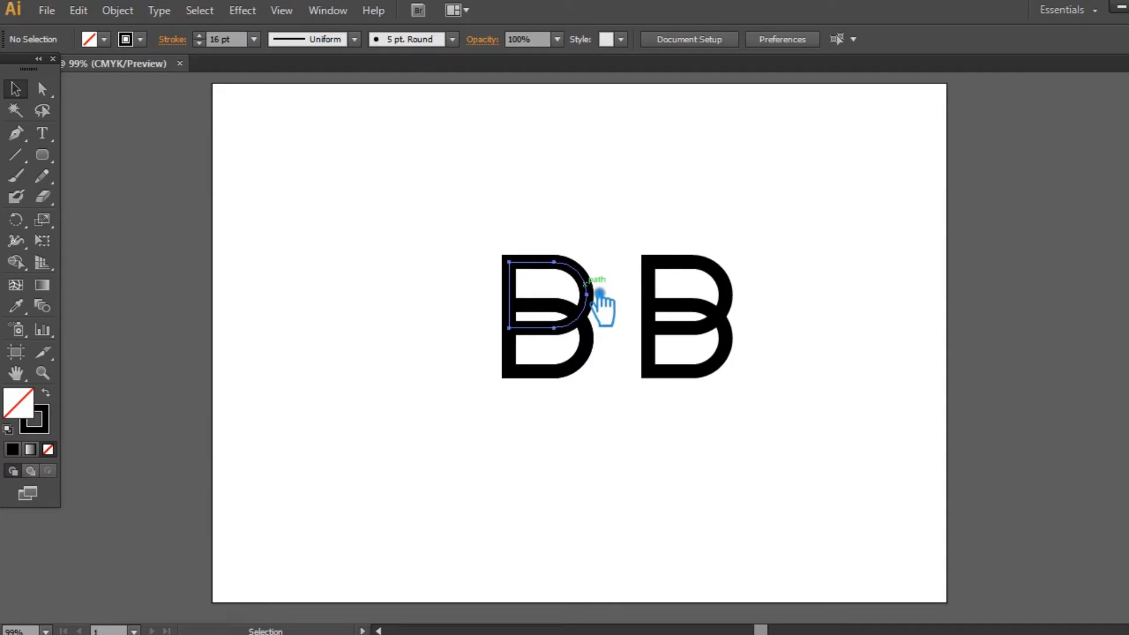
left_click(57, 401)
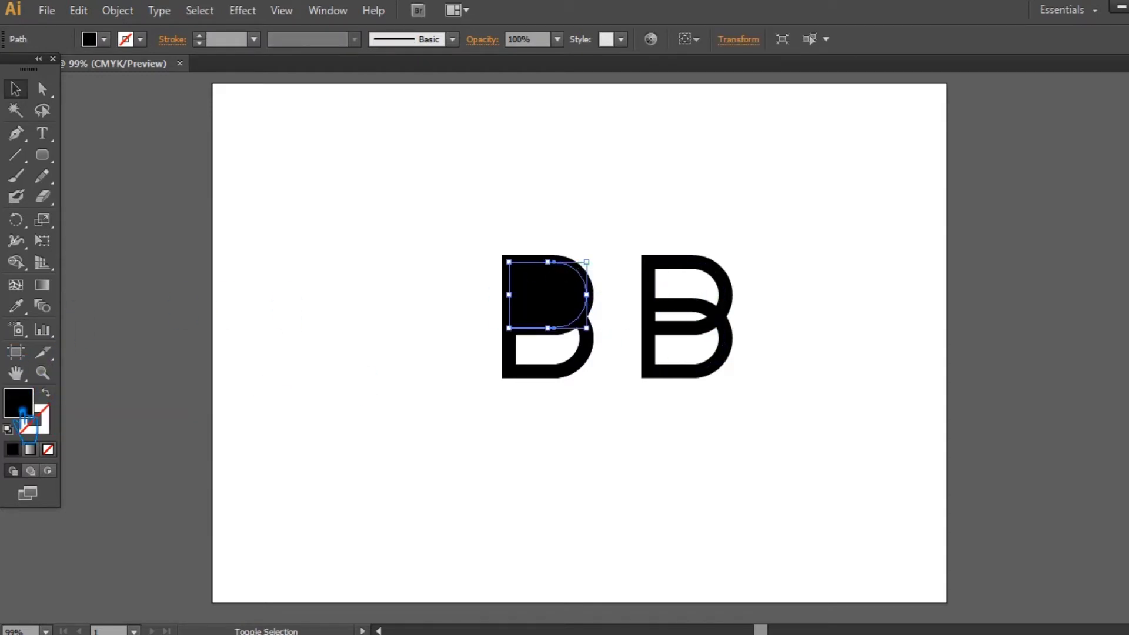
double_click(22, 411)
left_click(640, 307)
left_click(1008, 118)
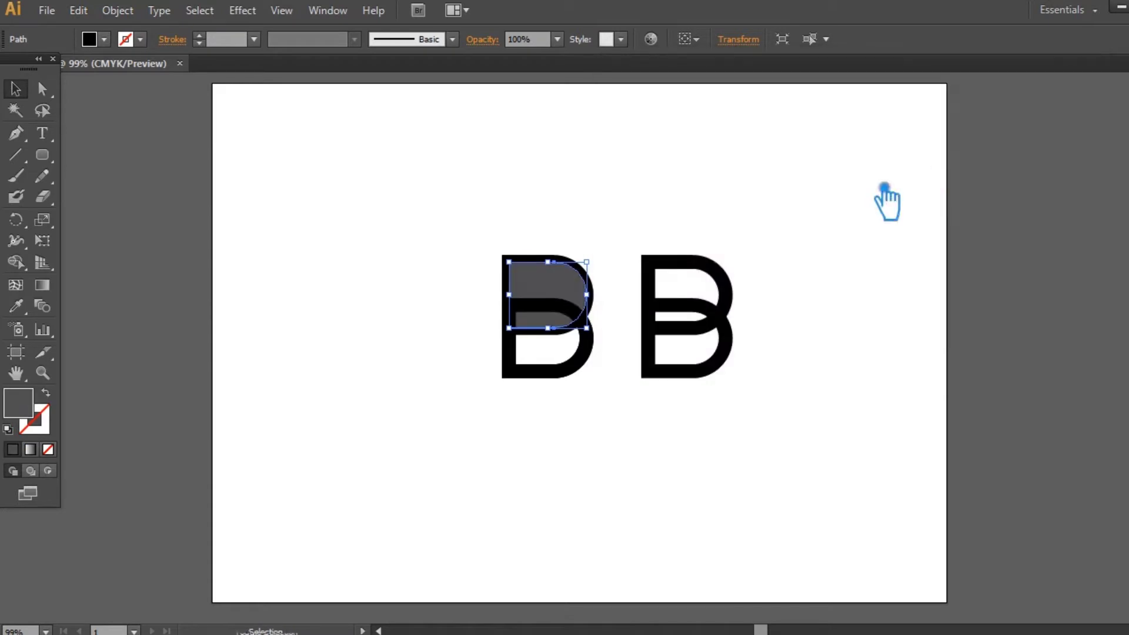
left_click_drag(586, 262, 591, 287)
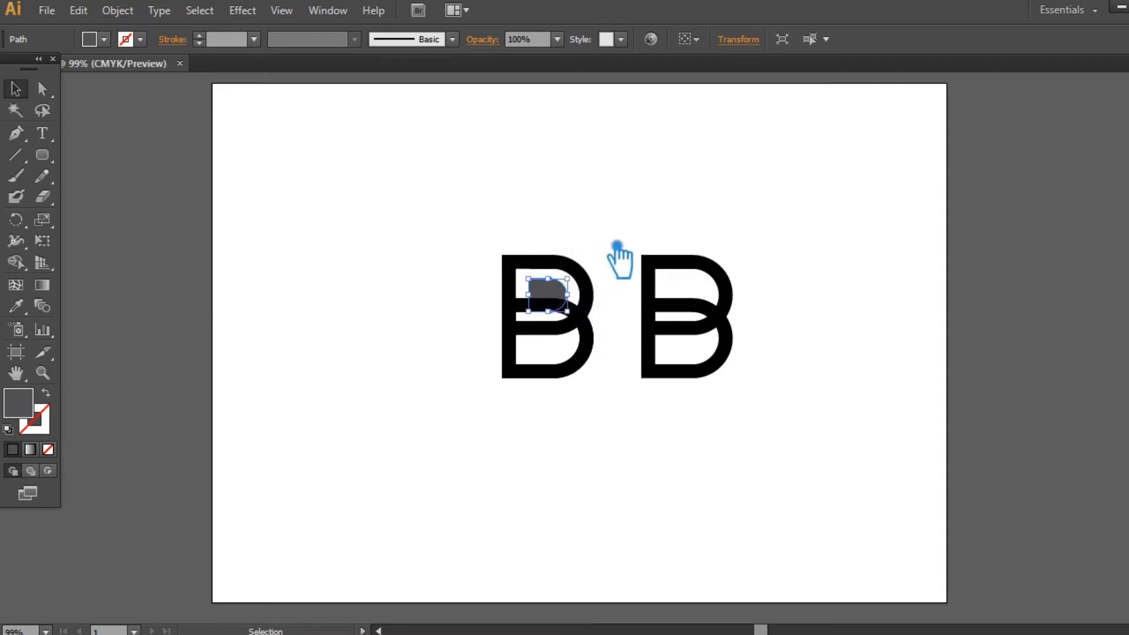
Make an in-place copy of the left B's lower D and apply the small upper D's dark gray fill to it with the Eyedropper
key("ctrl+=")
key("ctrl+=")
key("ctrl+=")
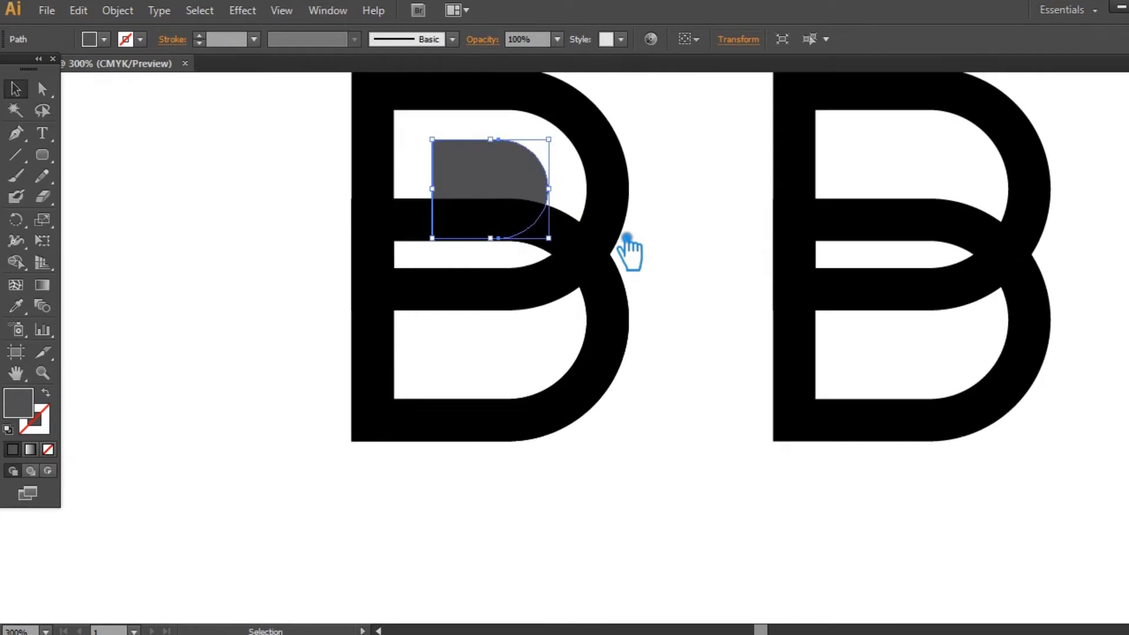
left_click(612, 311)
left_click(16, 306)
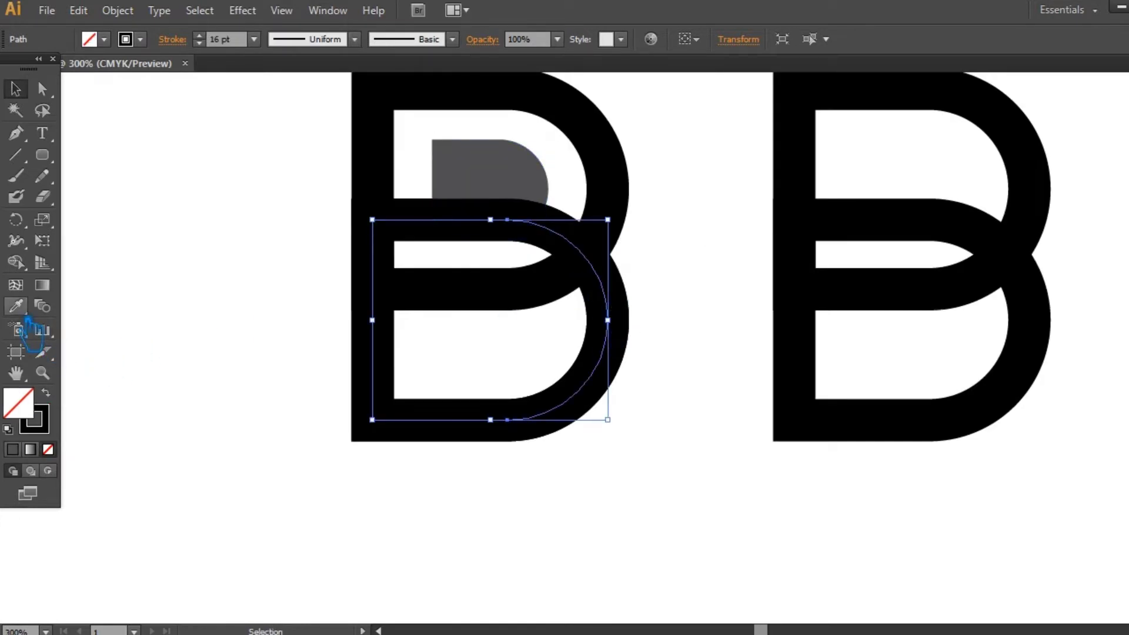
left_click(518, 185)
left_click(20, 94)
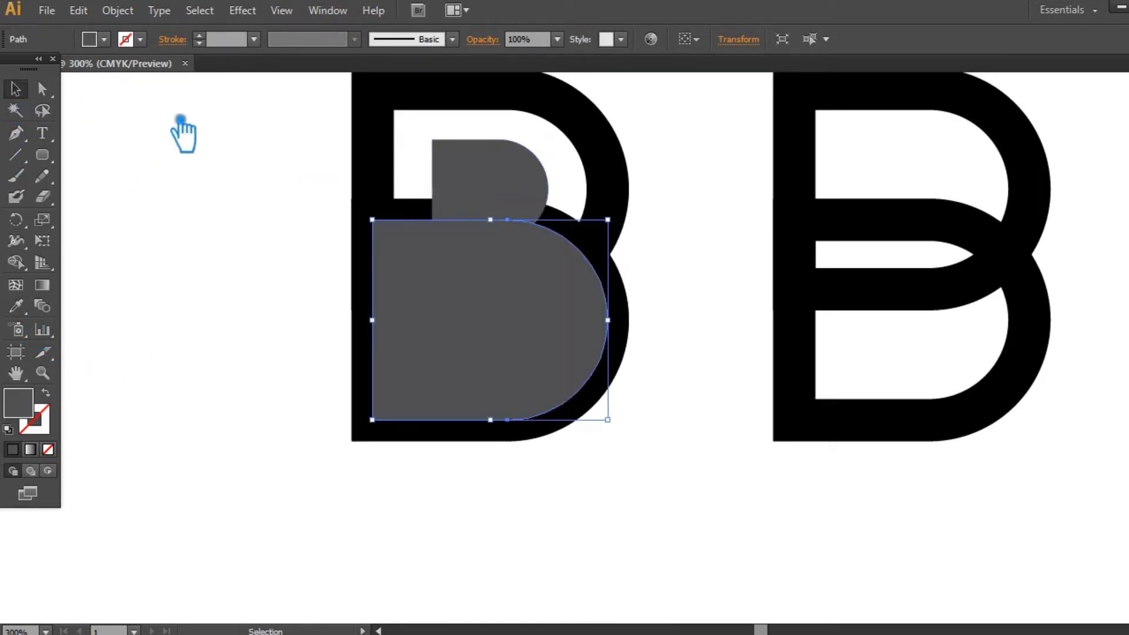
key("Delete")
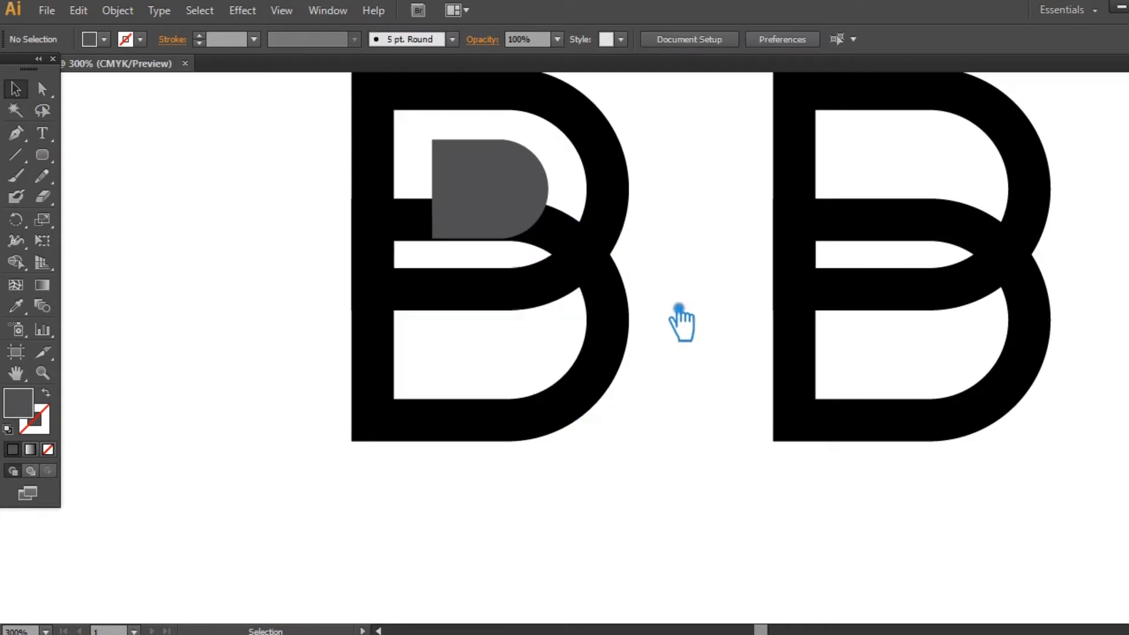
left_click(522, 198)
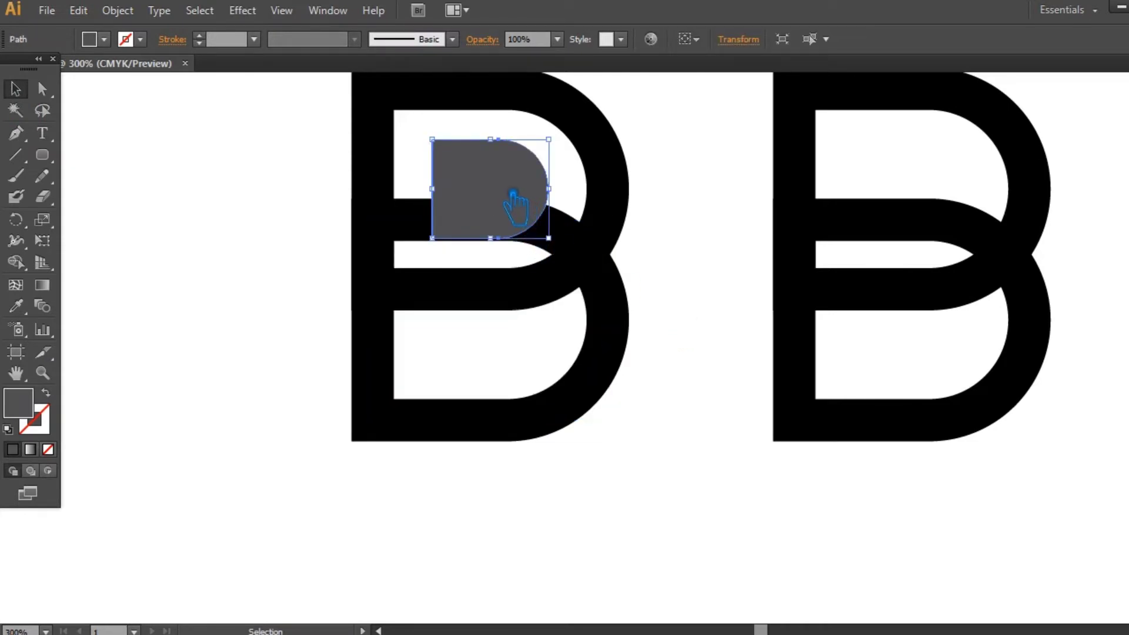
key("ctrl+z")
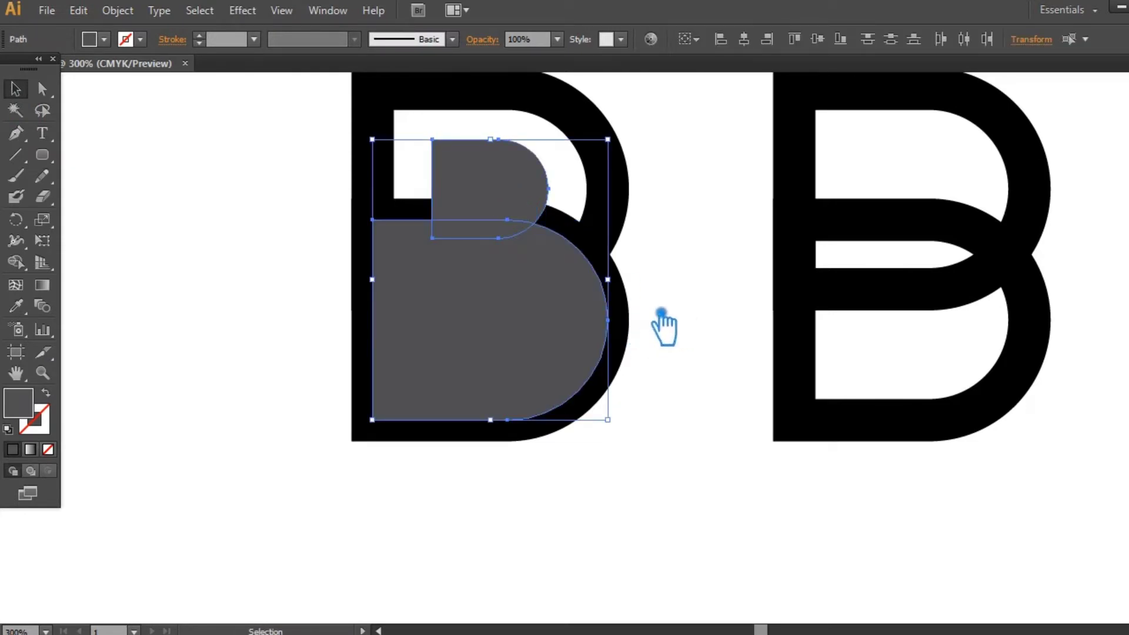
Scale the large gray lower D down from its centre to match the size of the small gray upper D
left_click(714, 266)
left_click(569, 300, "shift")
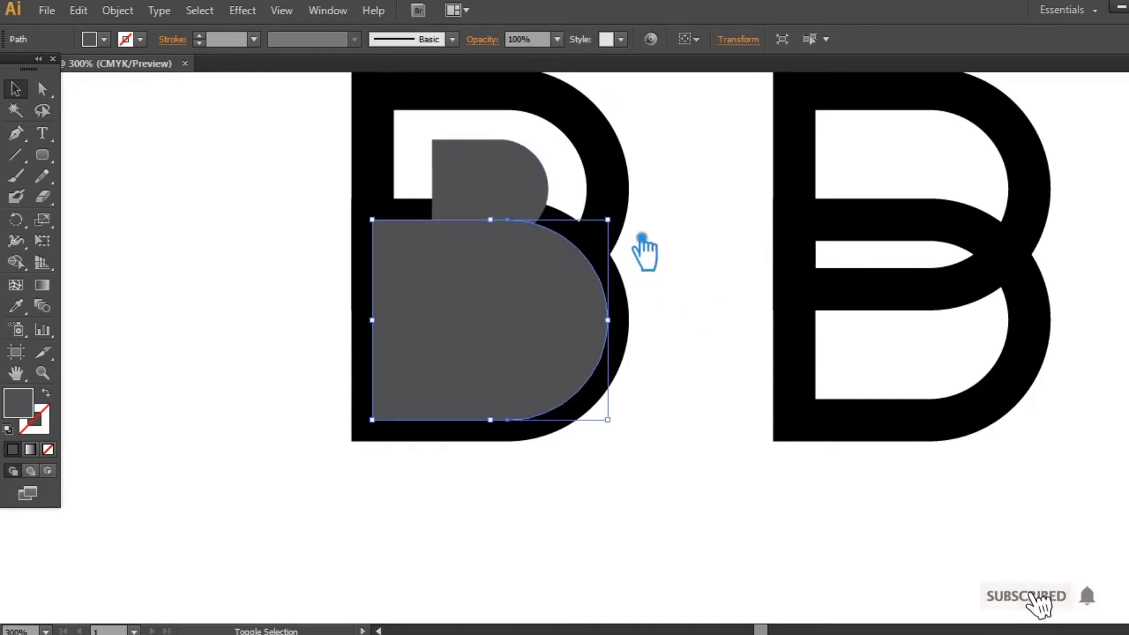
left_click_drag(624, 240, 570, 272)
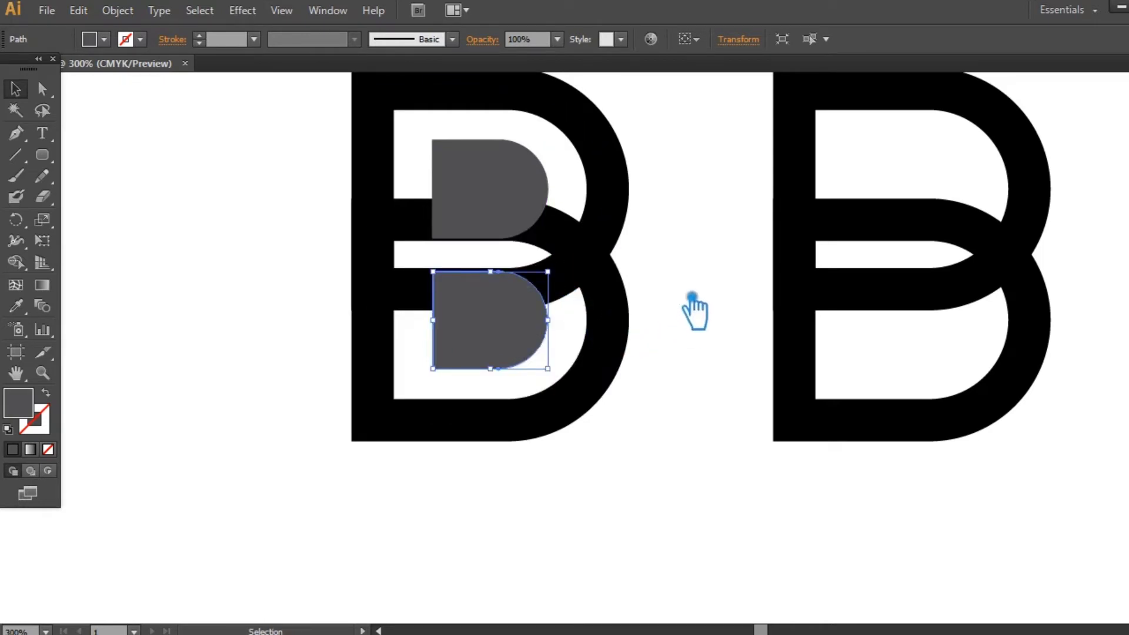
left_click(699, 270)
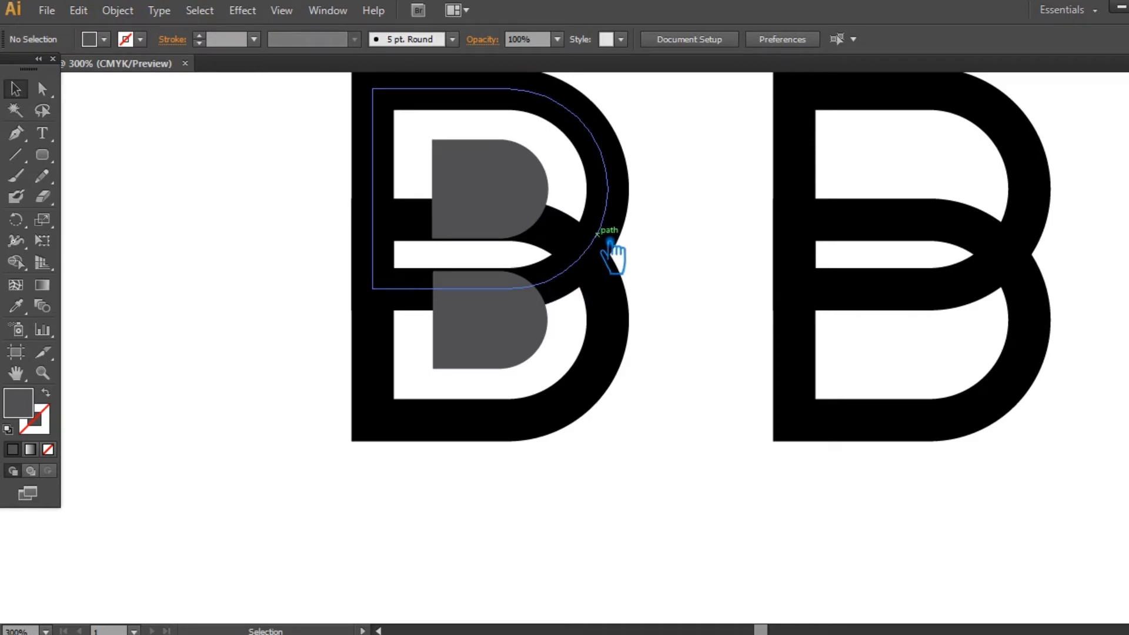
Move the left B's upper D outline and its gray inner shape straight up until the outline overlaps the lower D only along the middle bar
key("ctrl+minus")
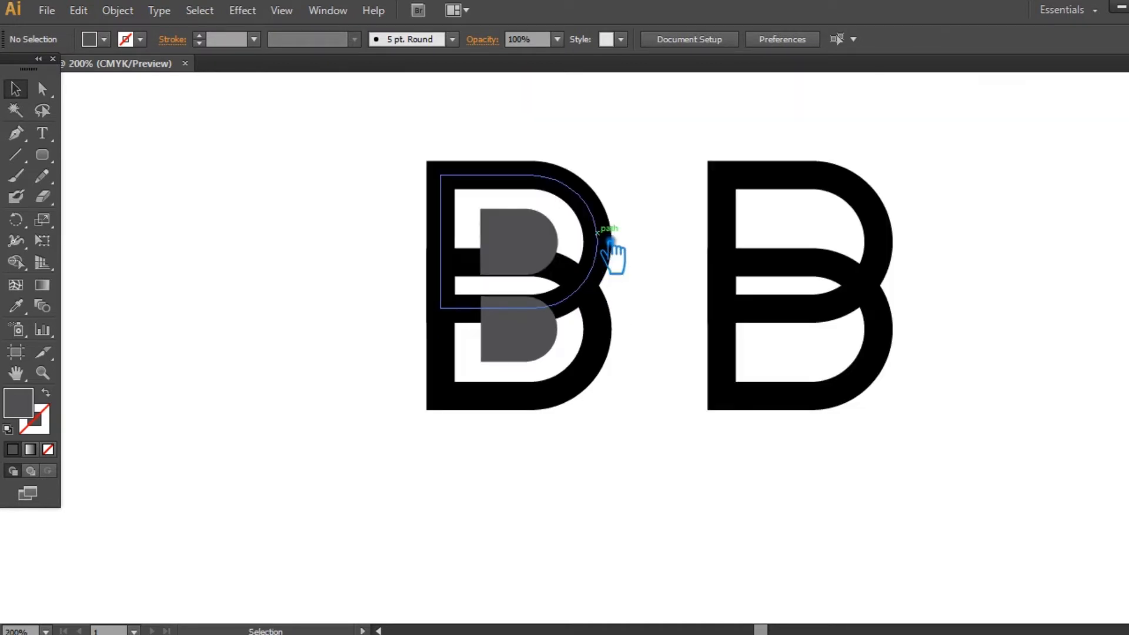
left_click(554, 252)
left_click(599, 213, "shift")
key("Up")
key("Up")
key("Up")
key("Up")
key("Up")
key("Up")
key("Up")
key("Up")
key("Up")
key("Up")
key("Up")
key("Up")
key("Up")
key("Up")
key("Up")
key("Up")
key("Up")
key("Up")
key("Up")
key("Up")
key("Up")
key("Up")
key("Up")
key("Up")
key("Up")
key("Up")
key("Up")
key("Up")
key("Up")
key("Up")
key("Up")
key("Up")
key("Up")
key("Up")
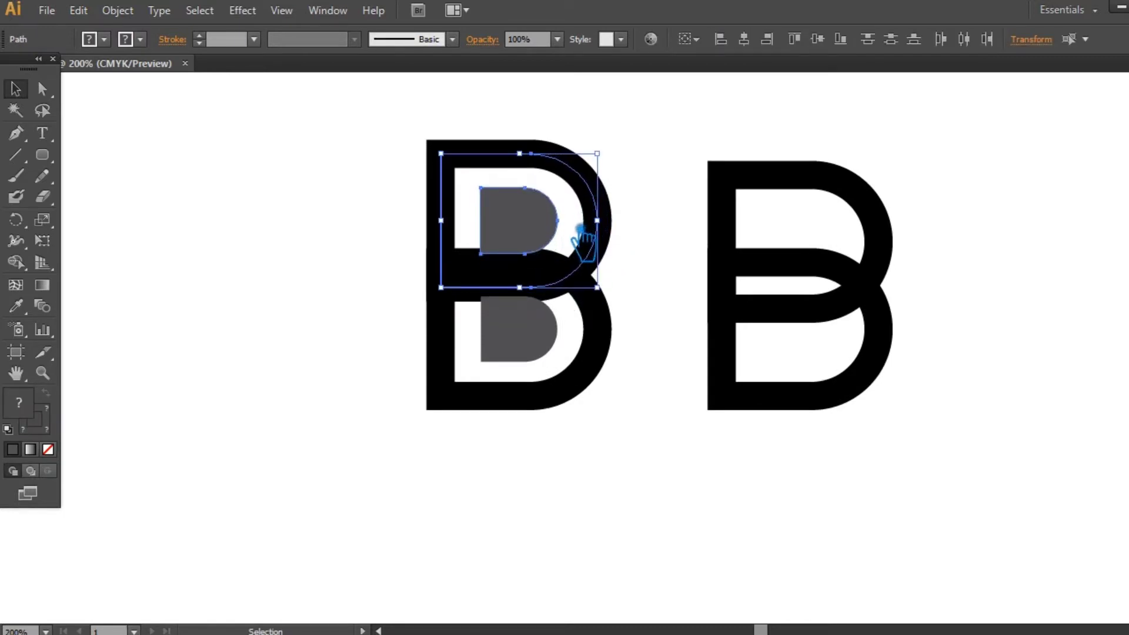
key("Up")
key("Up")
key("Up")
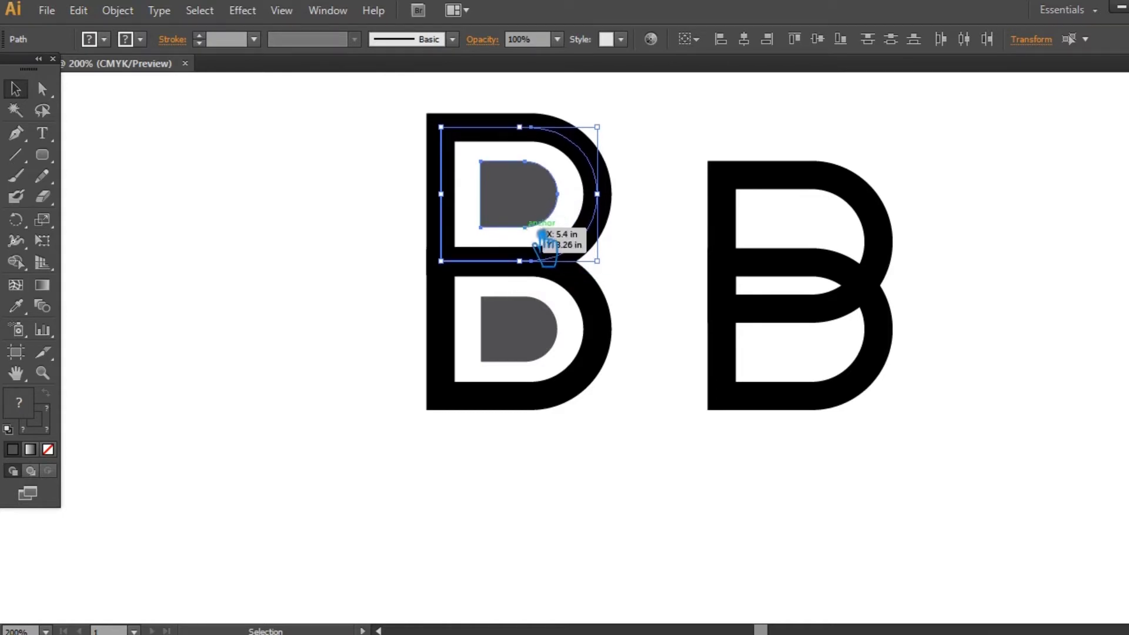
left_click(393, 259)
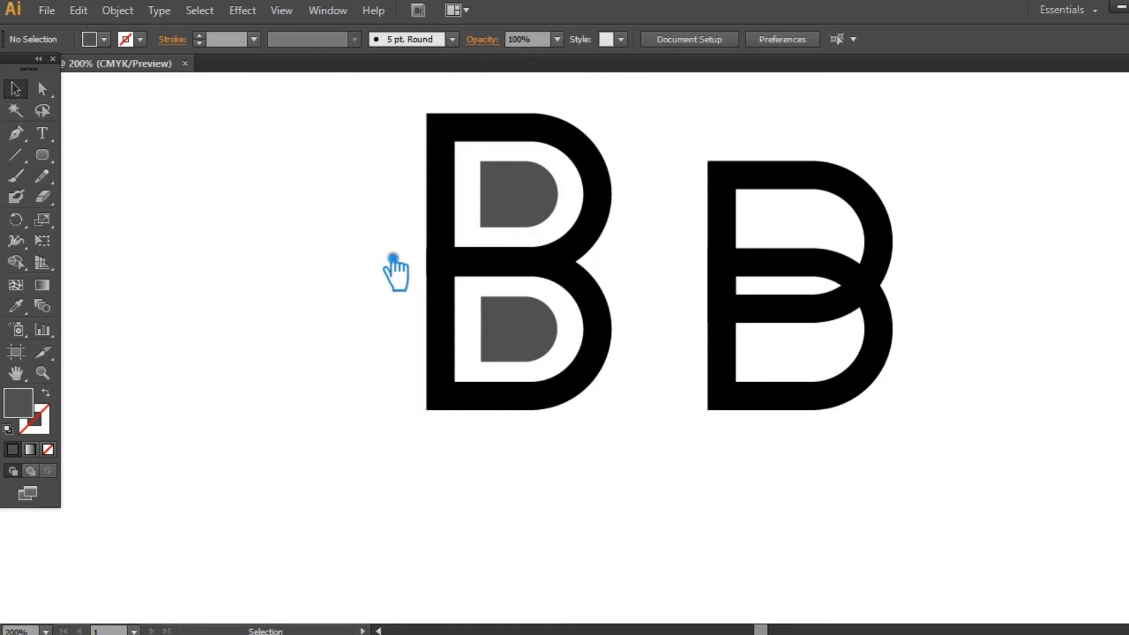
Expand the fill and stroke of the left B's upper and lower D outlines into filled shapes
left_click(456, 204)
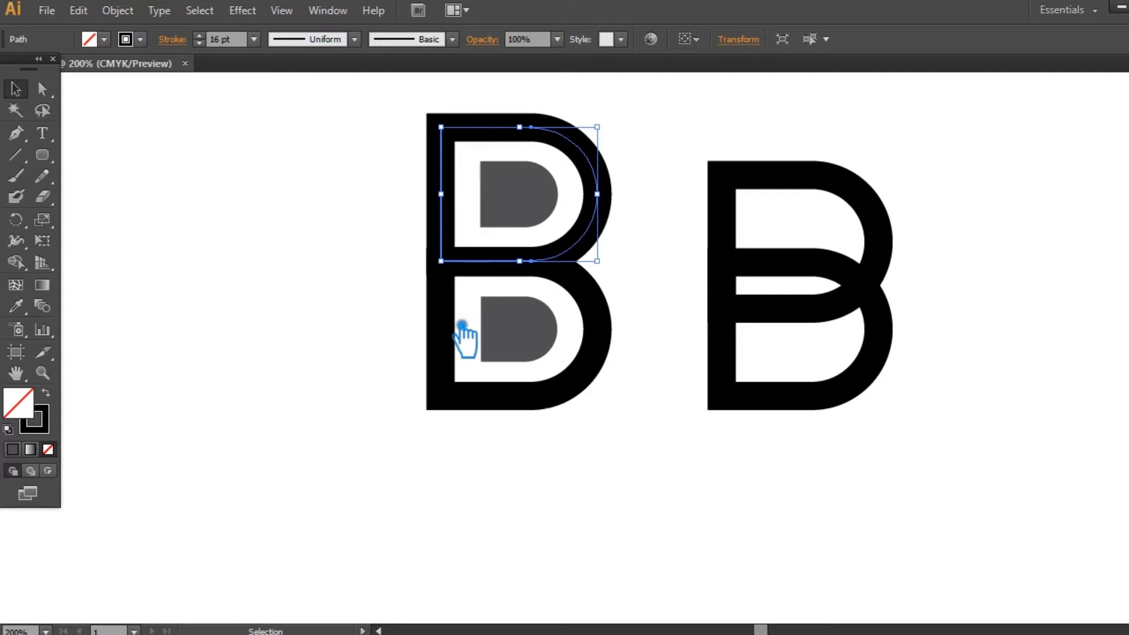
left_click(463, 326)
left_click(458, 320)
left_click(460, 209, "shift")
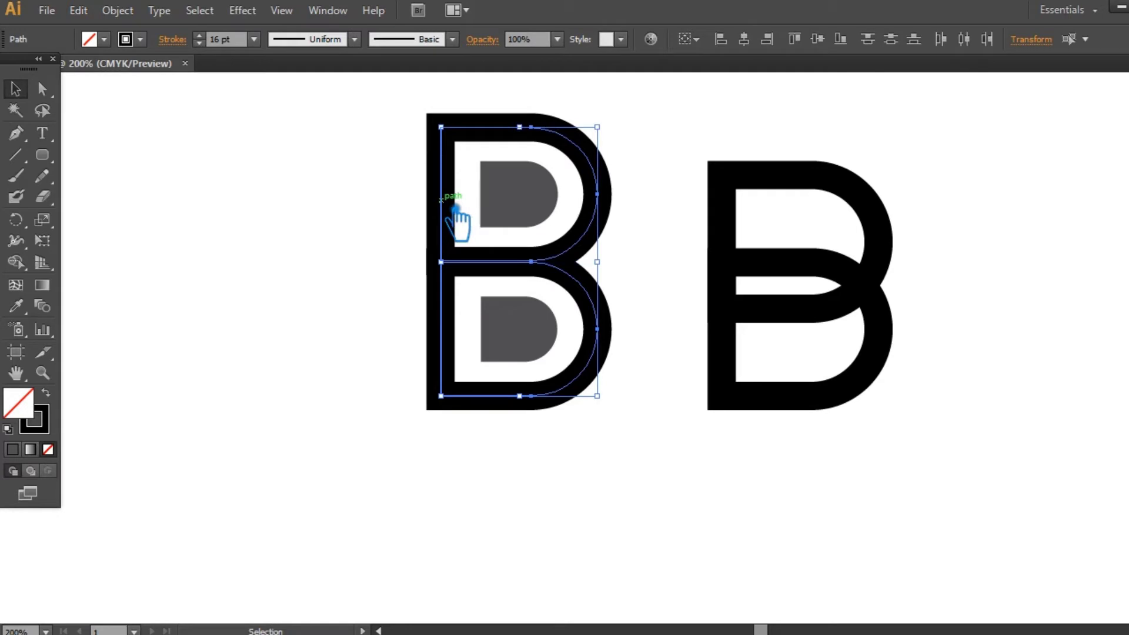
left_click(118, 10)
left_click(177, 200)
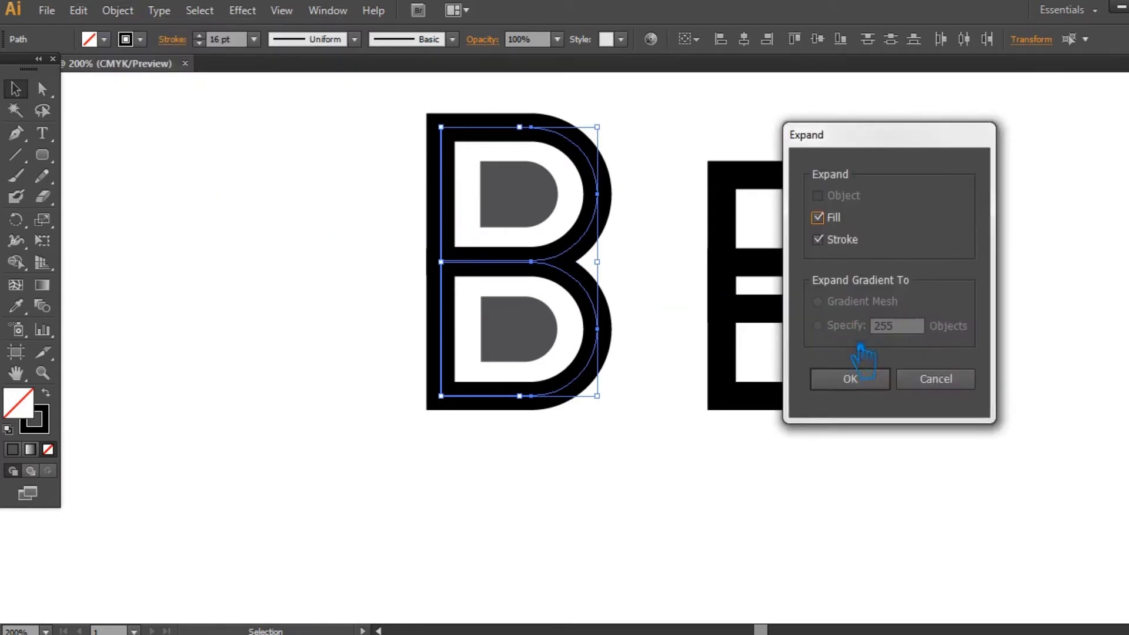
left_click(865, 383)
left_click(551, 487)
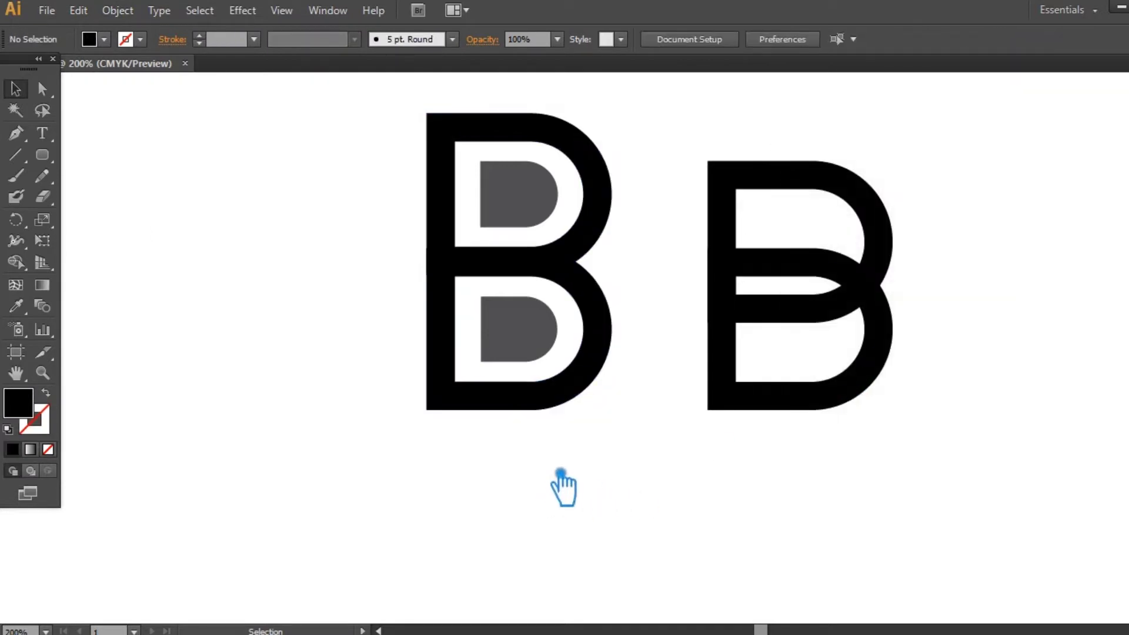
Stretch both gray D shapes of the left B leftward by their left anchor points until they extend past the outer edge of the stem
left_click(519, 346)
left_click(489, 160)
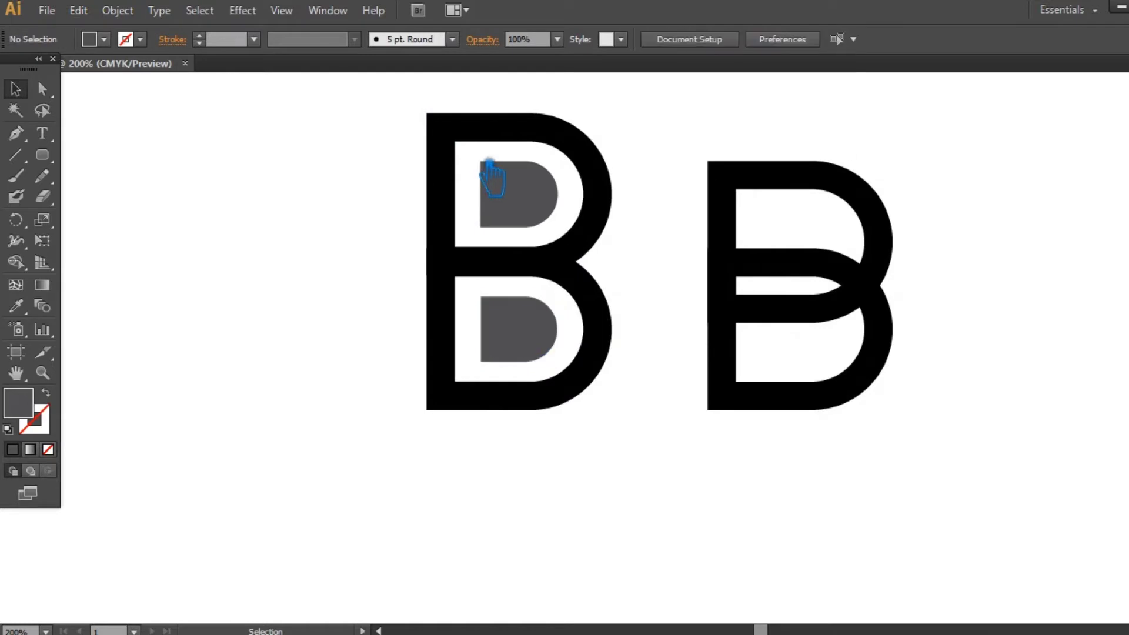
left_click_drag(487, 160, 518, 383)
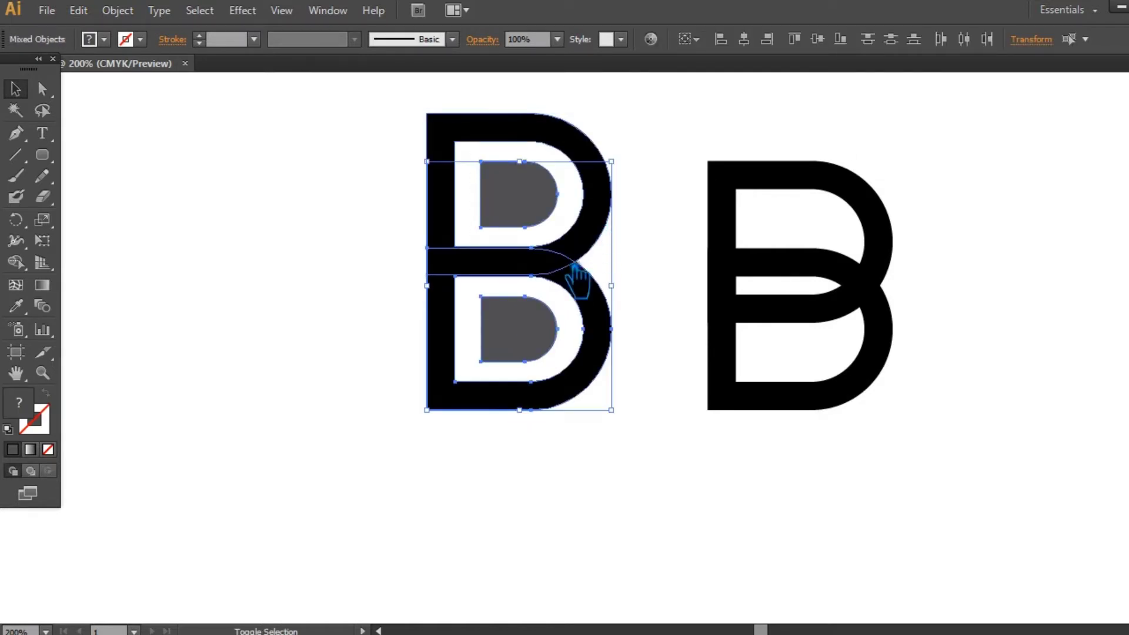
left_click(488, 276, "shift")
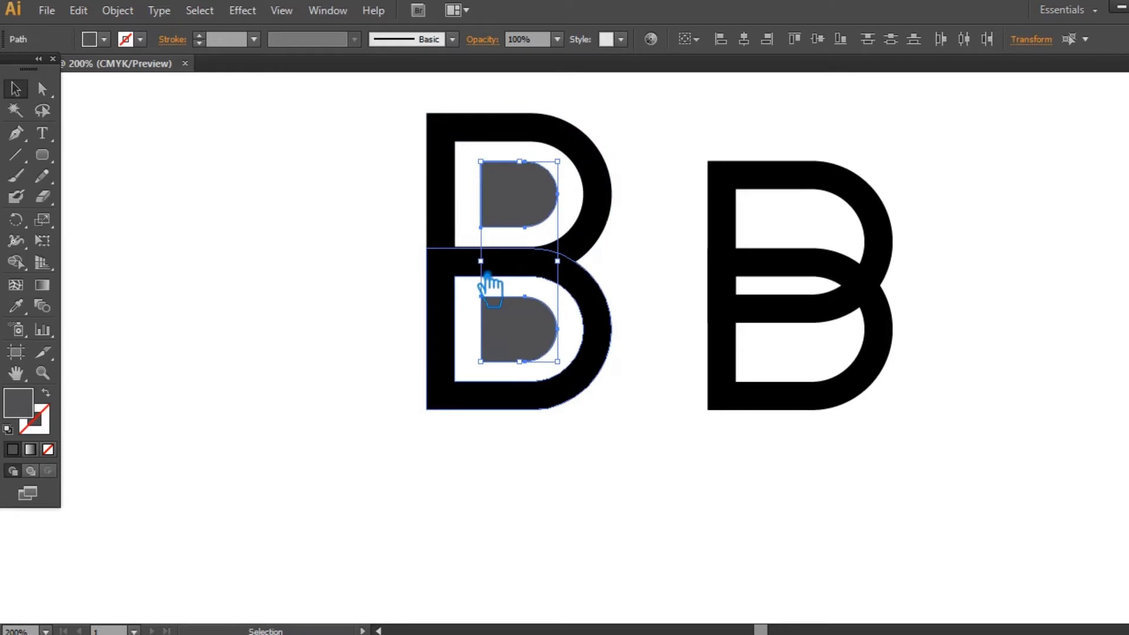
key("a")
left_click(483, 163)
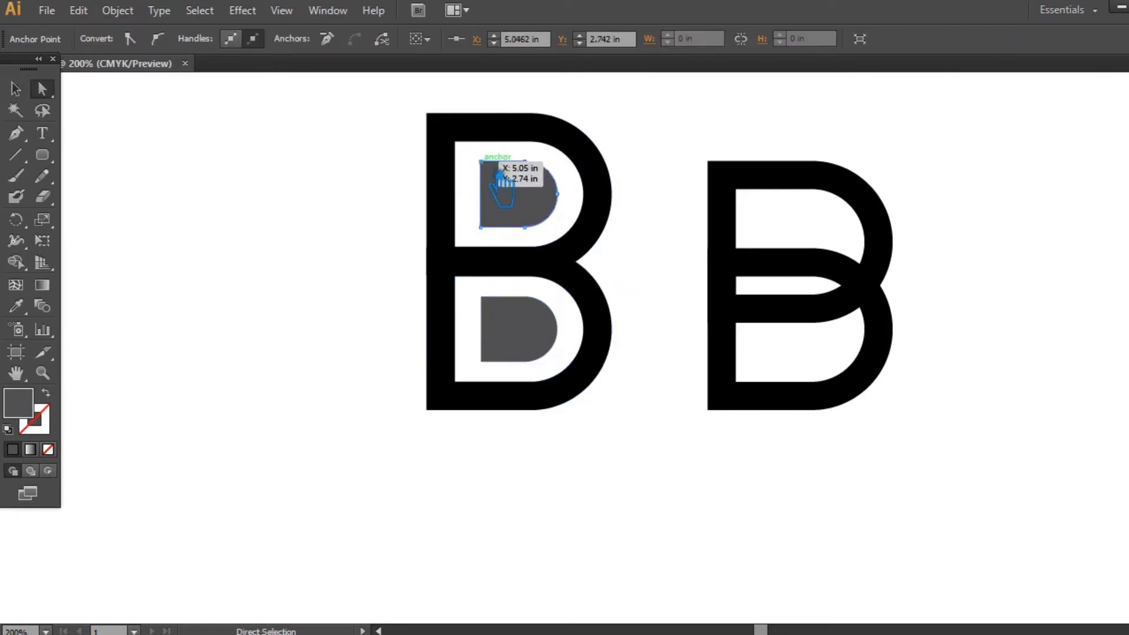
left_click(486, 157)
left_click_drag(487, 178, 510, 376)
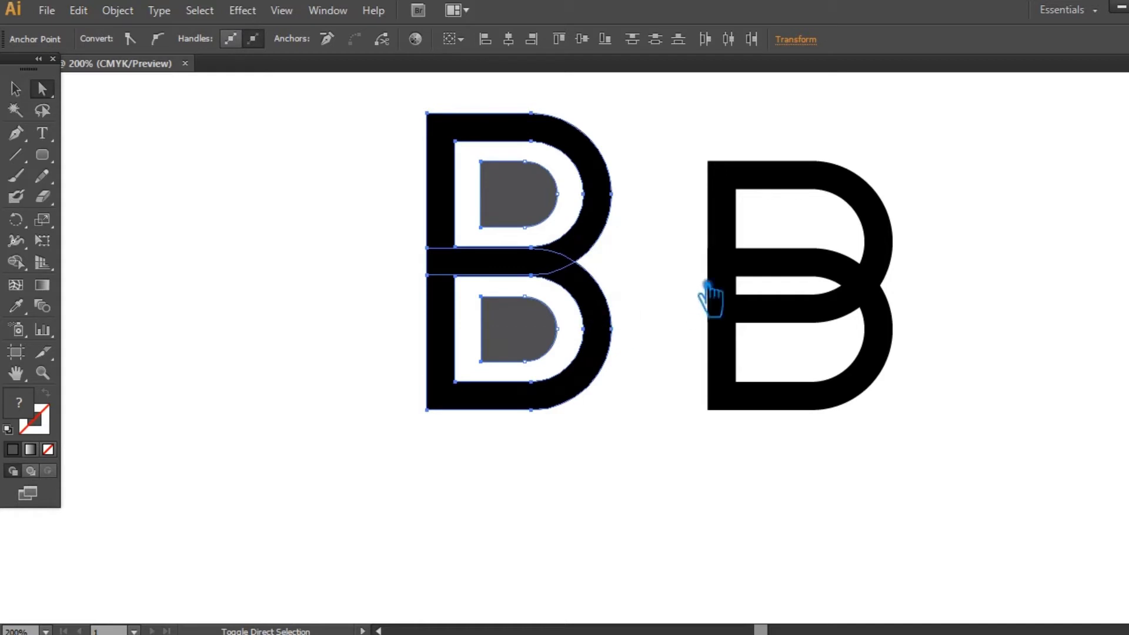
left_click(590, 153, "shift")
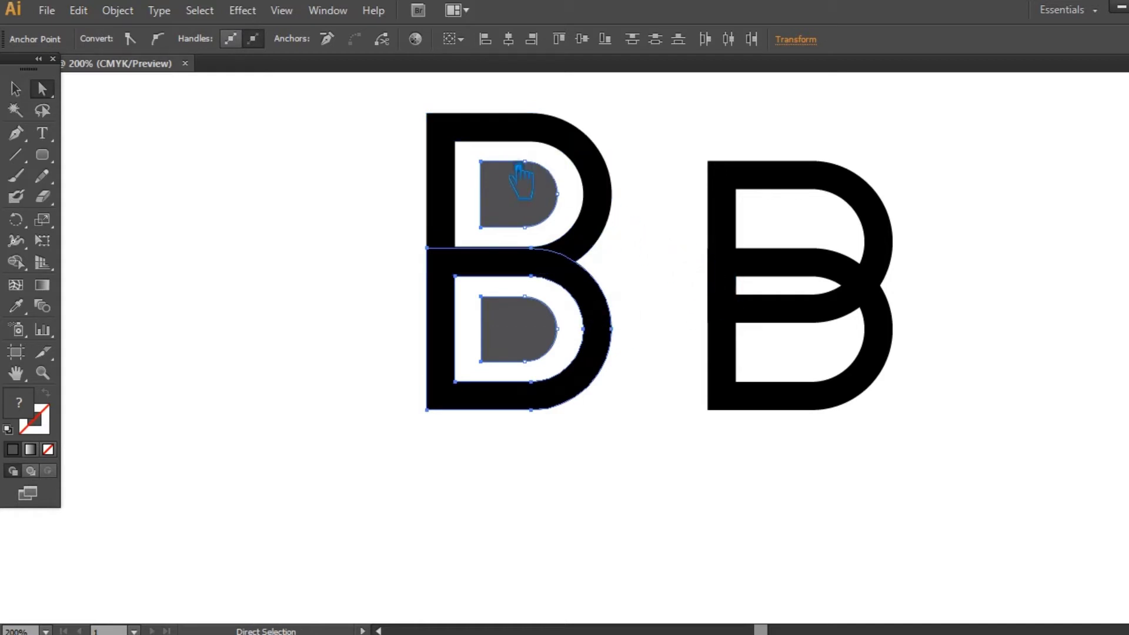
left_click(607, 306, "shift")
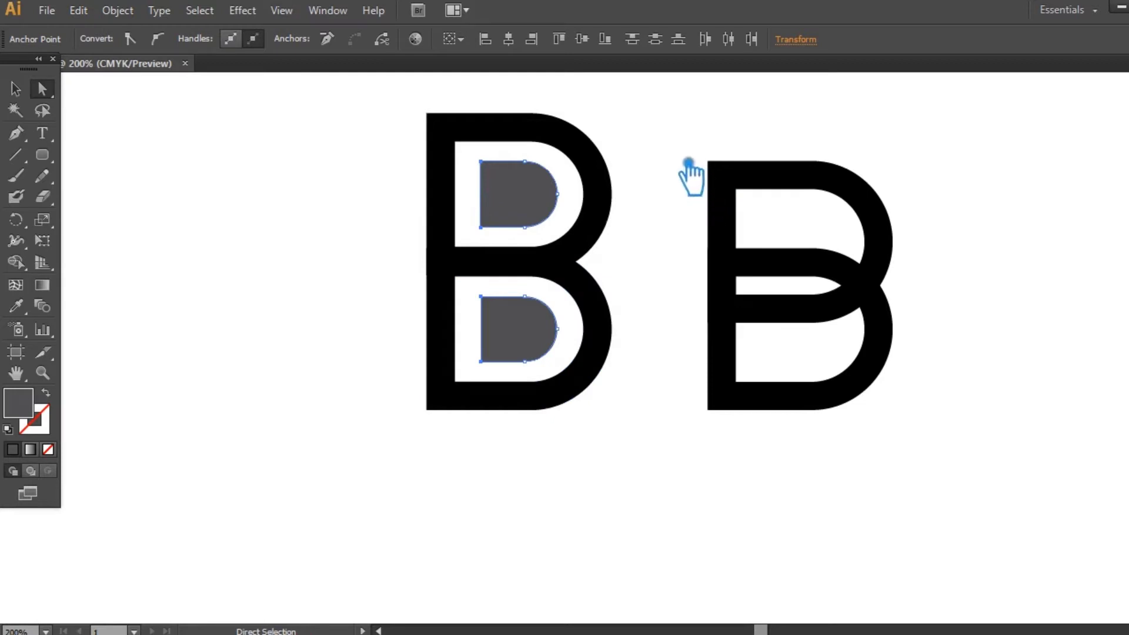
left_click_drag(669, 155, 631, 165)
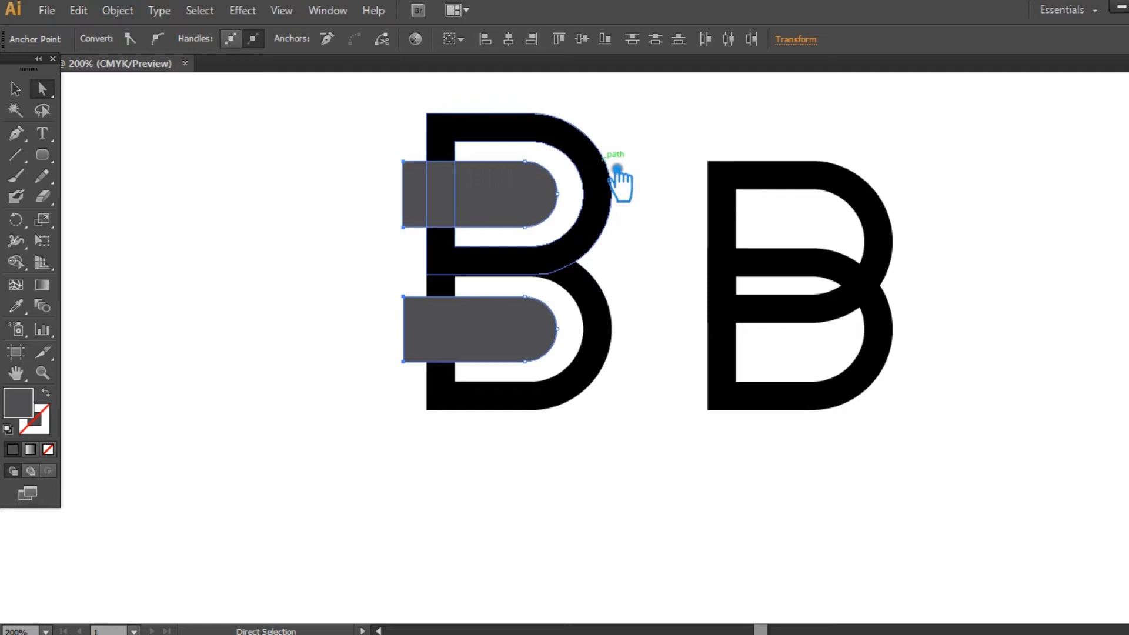
Nudge both stretched gray shapes slightly right together, keeping their flat ends outside the stem
left_click(15, 89)
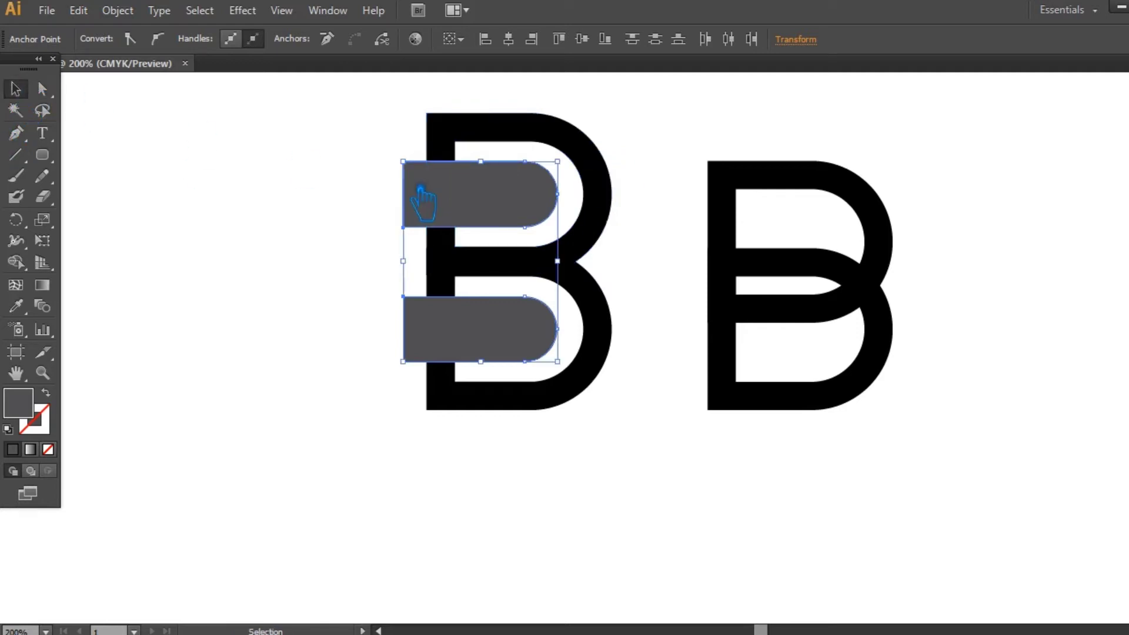
left_click(424, 183)
left_click(499, 355, "shift")
key("Right")
key("Right")
key("Right")
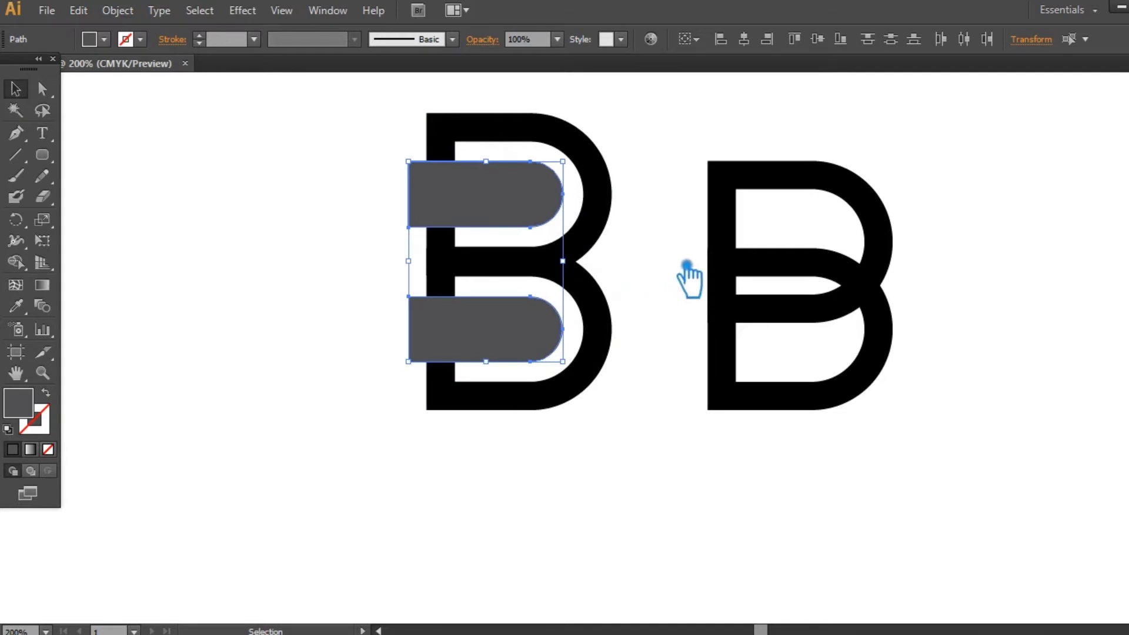
left_click(687, 265)
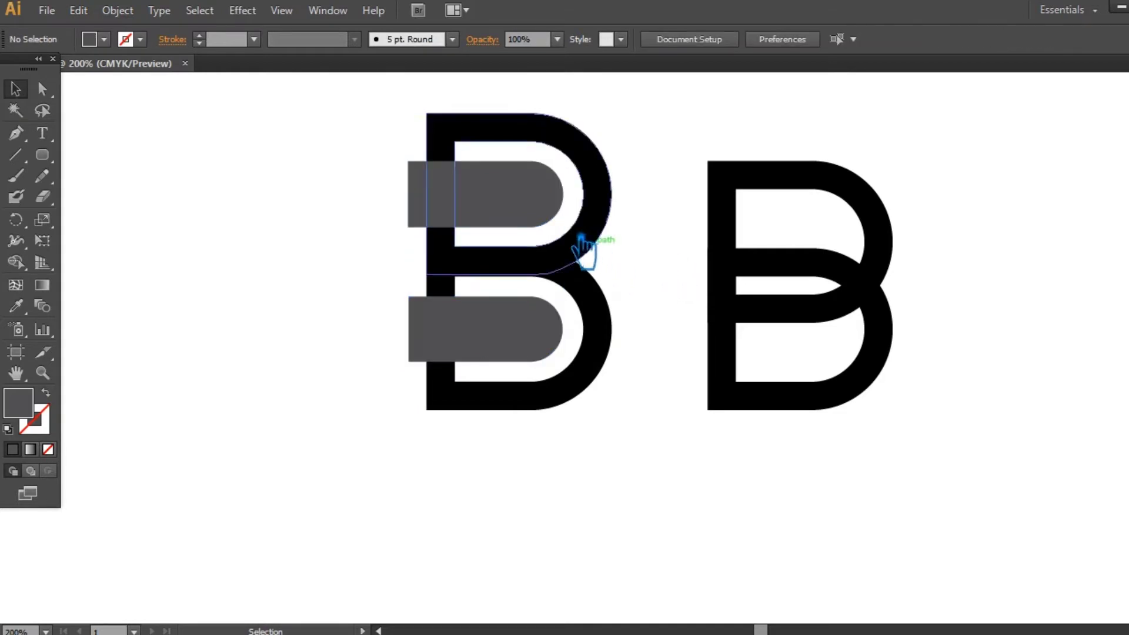
Make an in-place copy of the upper gray shape and nudge the copy slightly up, still inside the upper D
left_click(525, 209)
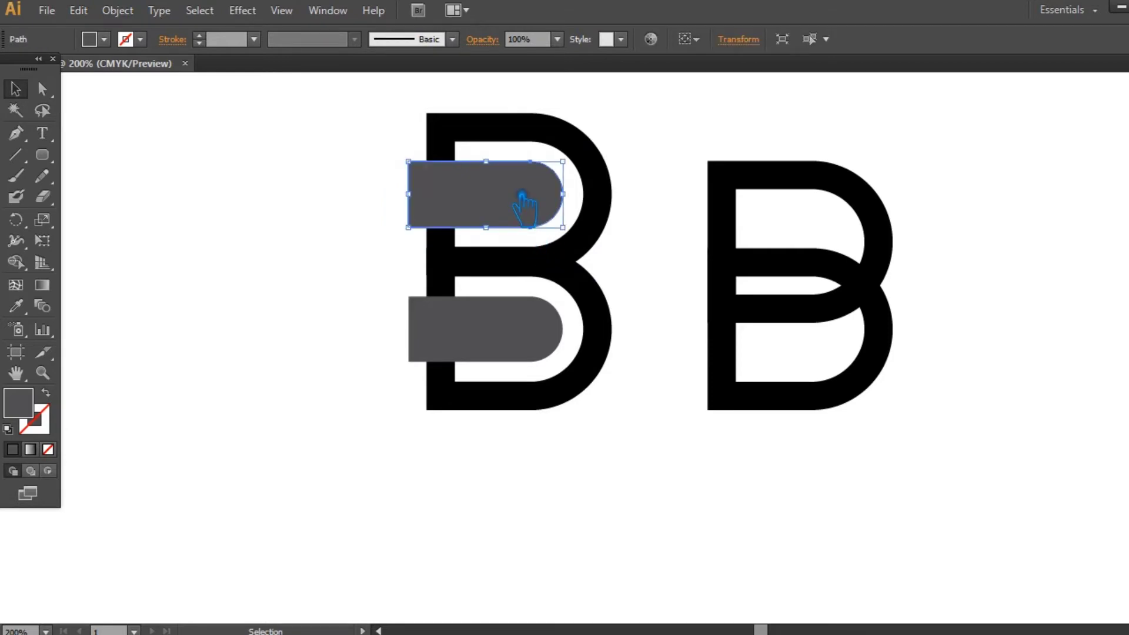
key("a")
key("ctrl+c")
key("ctrl+f")
key("Up")
key("Up")
key("Up")
key("Up")
key("Up")
key("Up")
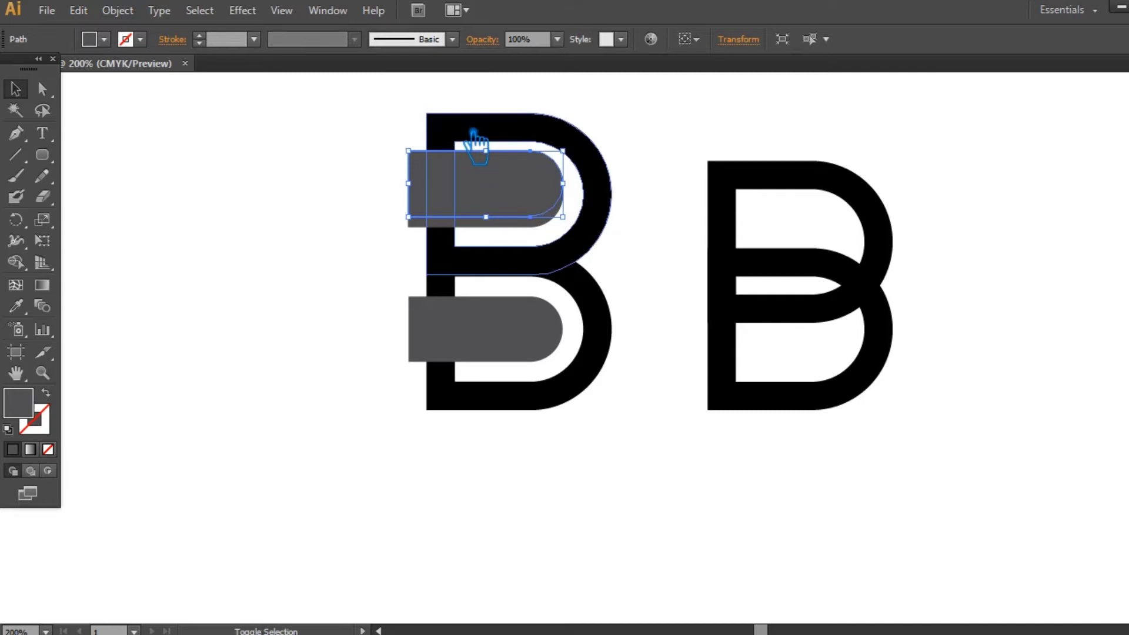
Divide the left B's upper D outline with the raised gray copy using Pathfinder and ungroup the pieces
left_click(476, 129, "shift")
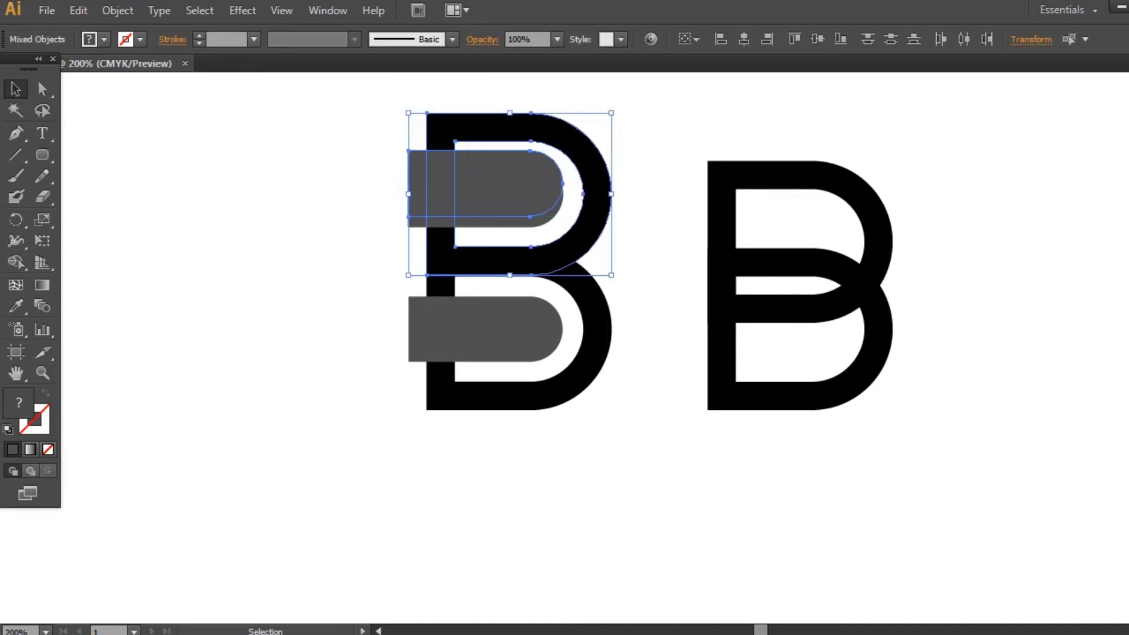
left_click(1128, 452)
left_click(983, 512)
left_click(1128, 452)
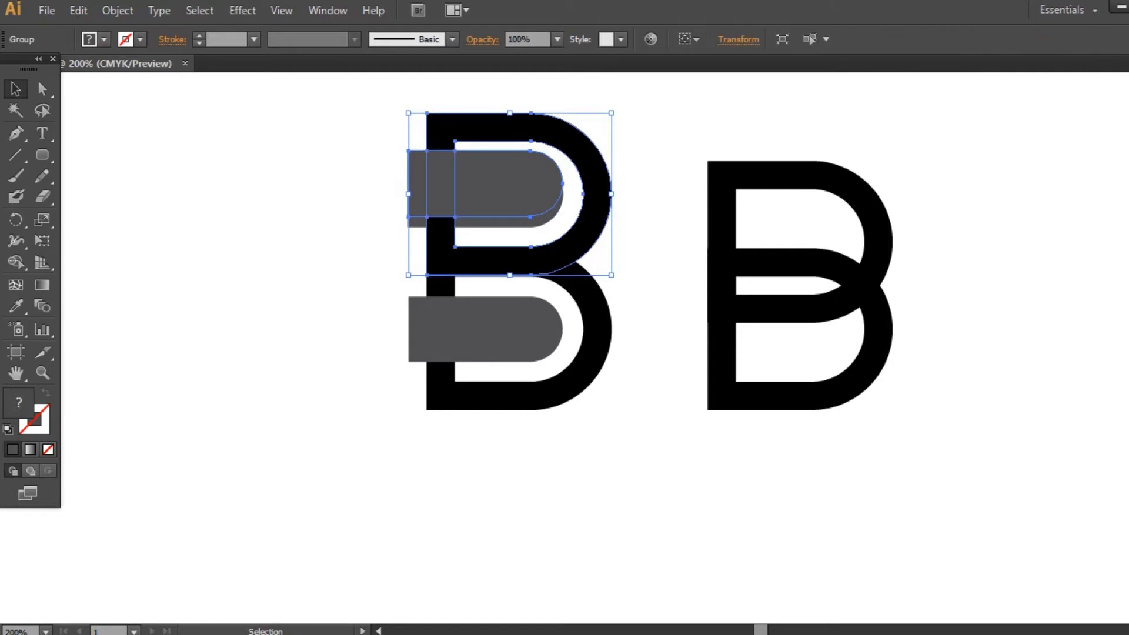
left_click(646, 171)
right_click(495, 177)
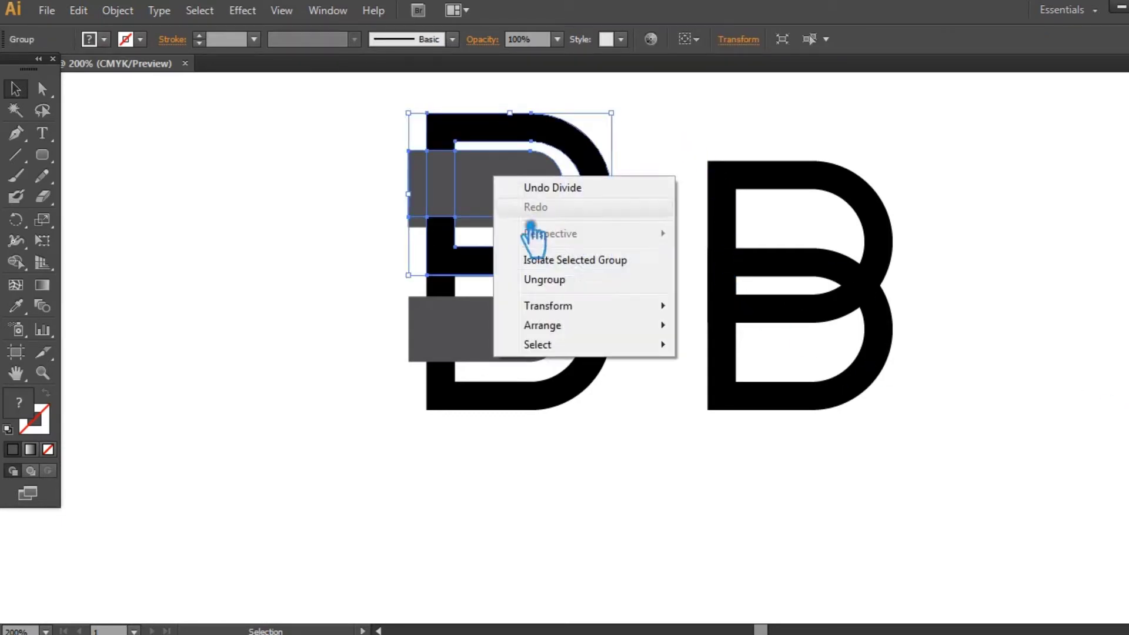
left_click(545, 279)
left_click(630, 147)
Delete the three pieces of the raised gray copy to cut a gap in the upper D's stem
left_click(509, 201)
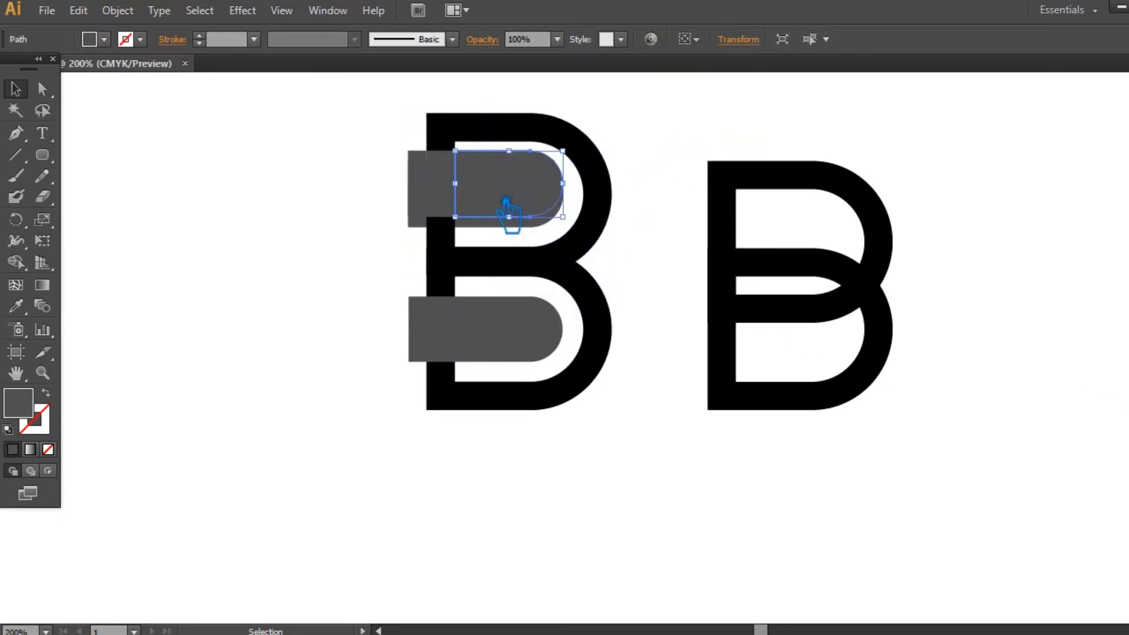
key("Delete")
left_click(454, 165)
key("Delete")
left_click(436, 161)
key("Delete")
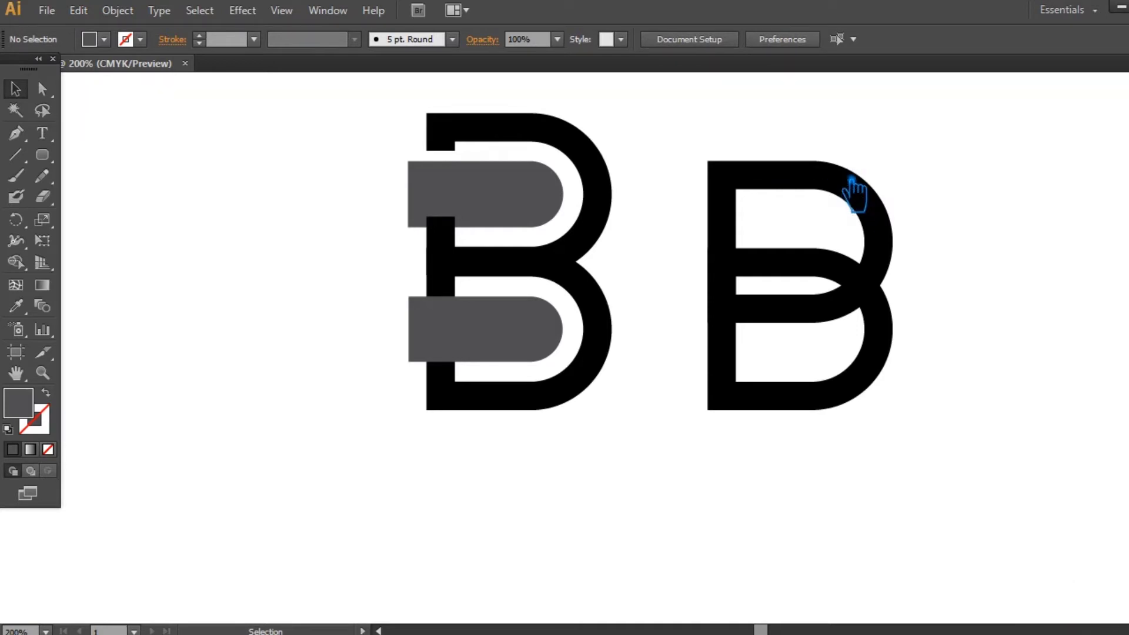
Unite the upper gray shape with the cut upper D outline into one black shape
left_click(513, 206)
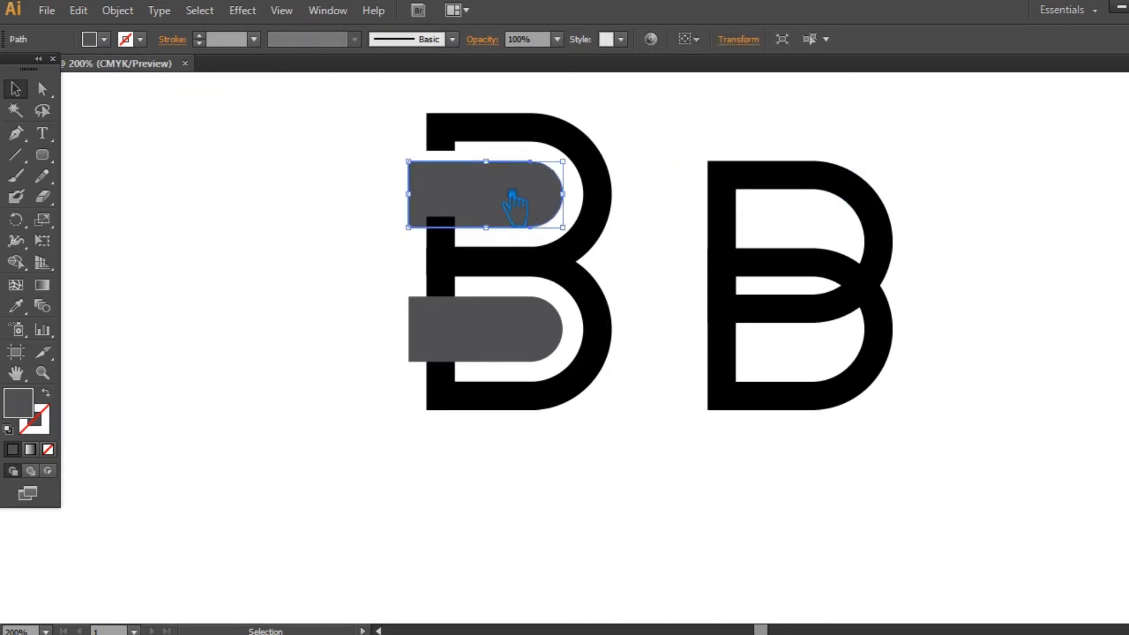
left_click(601, 259, "shift")
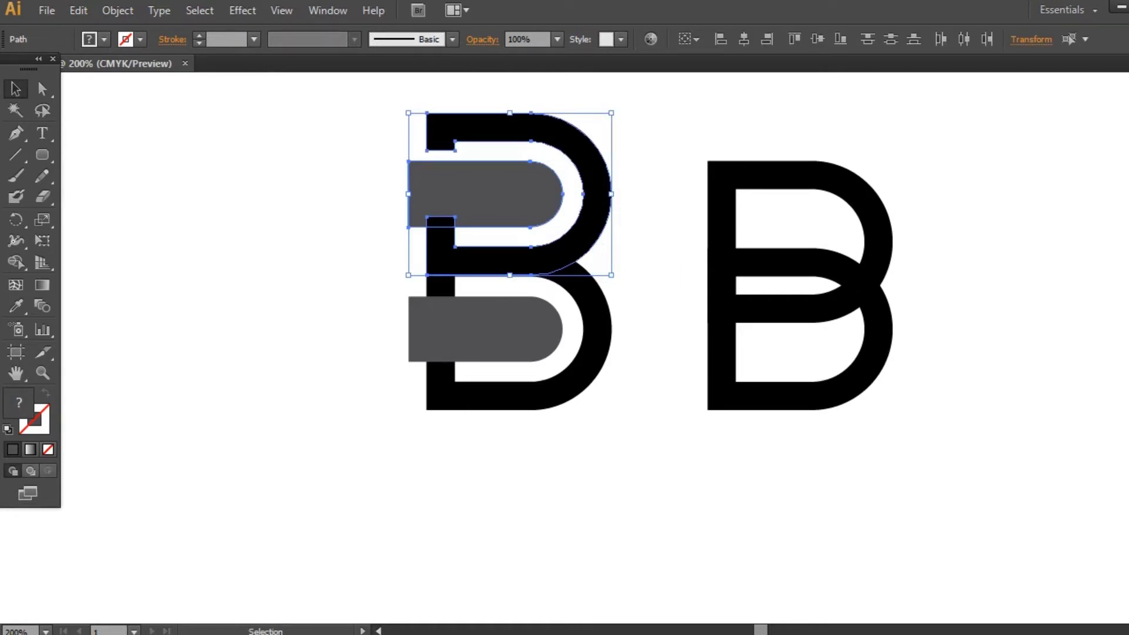
key("ctrl+shift+F9")
left_click(979, 466)
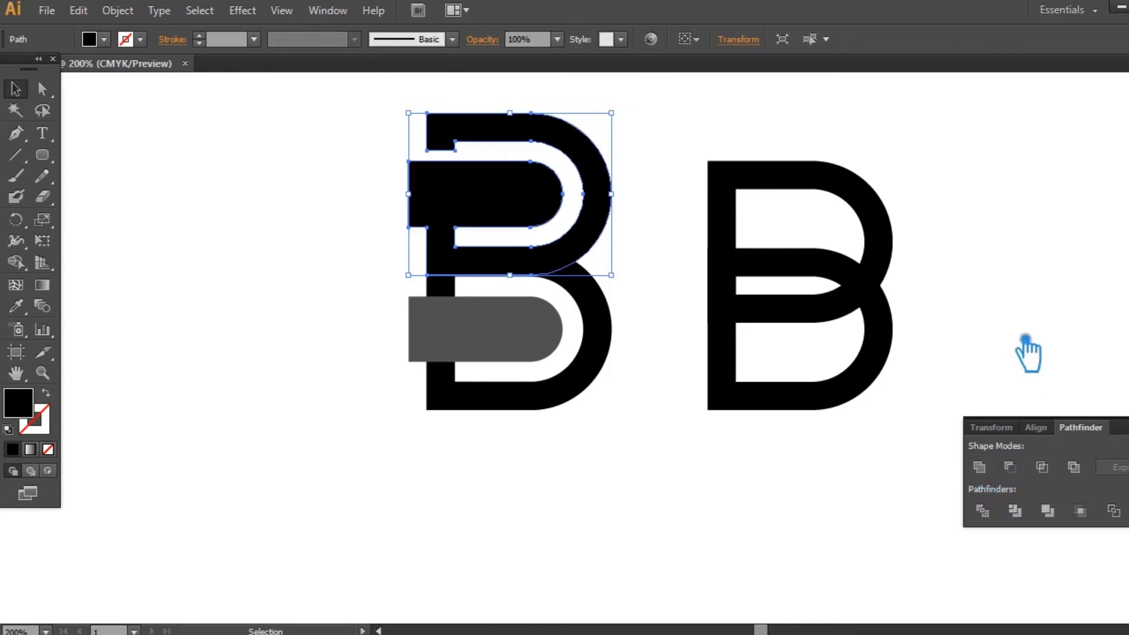
Delete the lower-left corner anchor point of the united upper shape's inner bar so its left end slants into the stem
key("p")
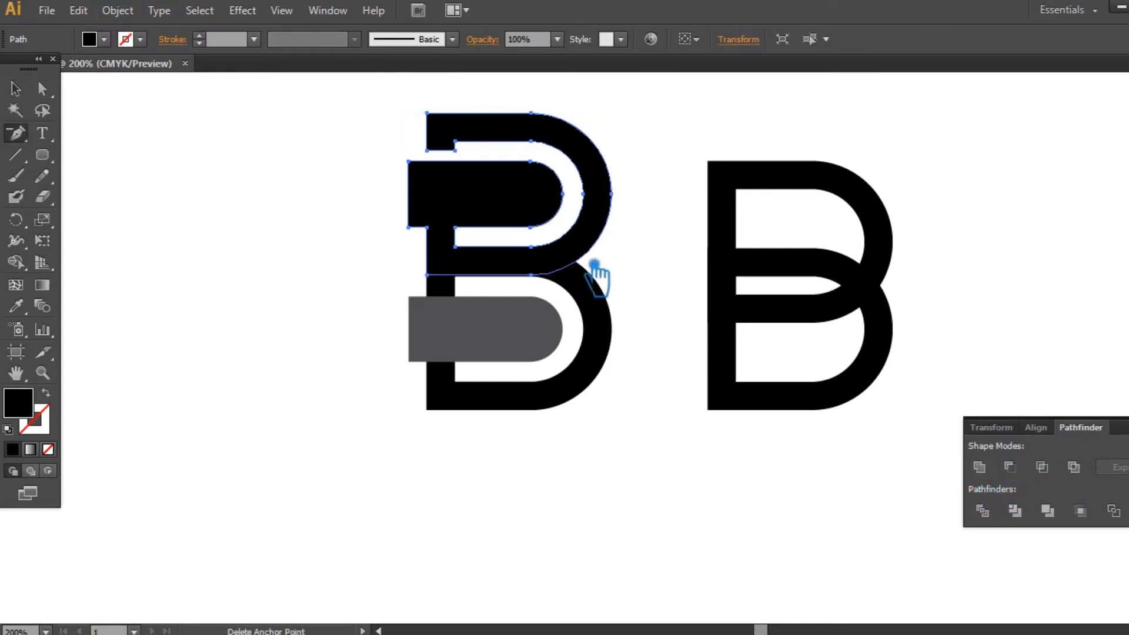
left_click(410, 228)
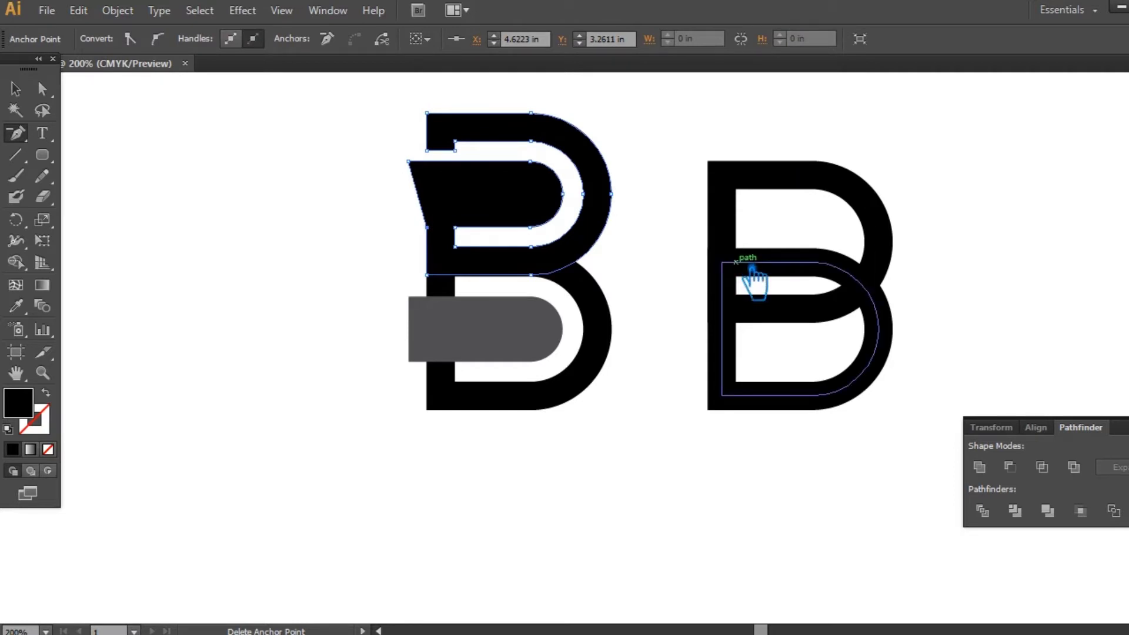
key("a")
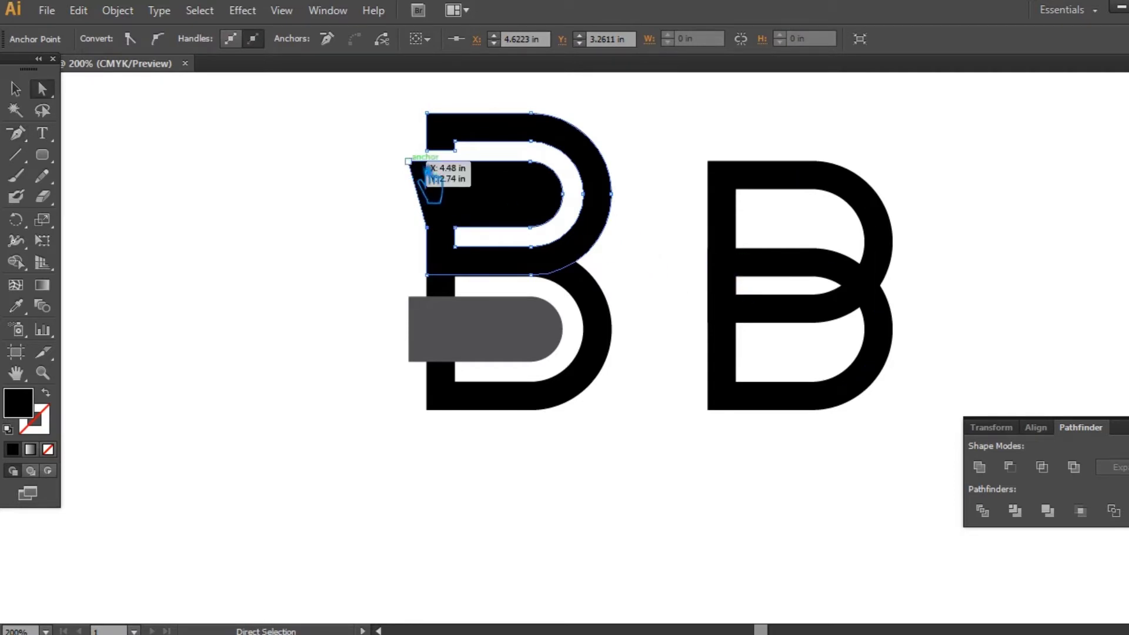
left_click_drag(433, 174, 433, 174)
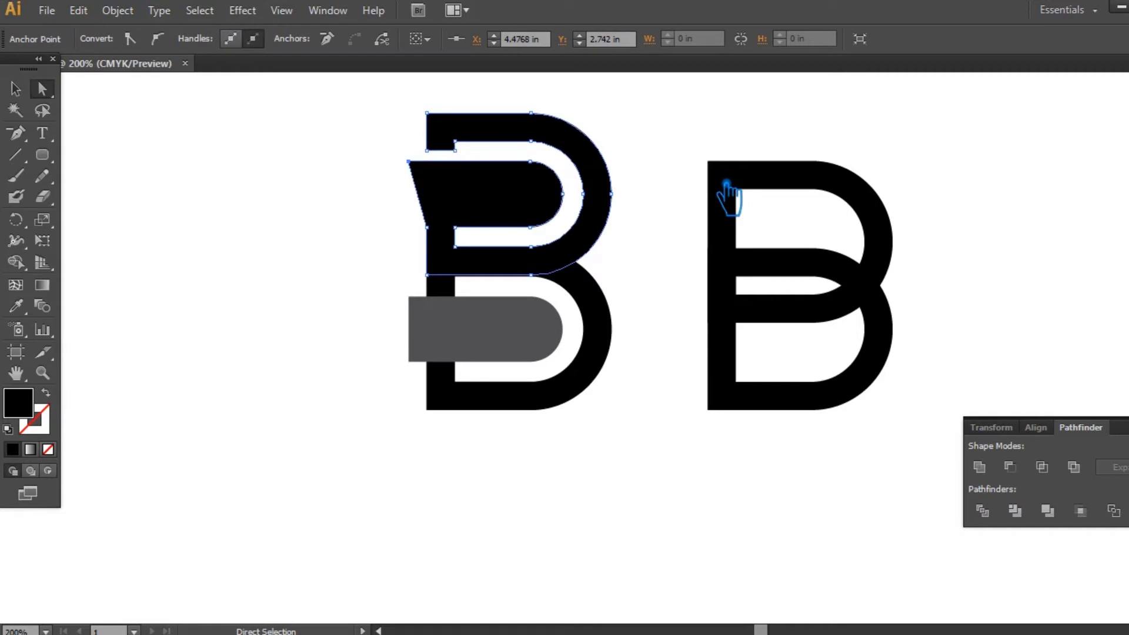
Make an in-place copy of the lower gray shape and nudge the copy slightly down, still inside the lower D
left_click(490, 350)
left_click(16, 89)
left_click(207, 202)
left_click(517, 345)
left_click(118, 10)
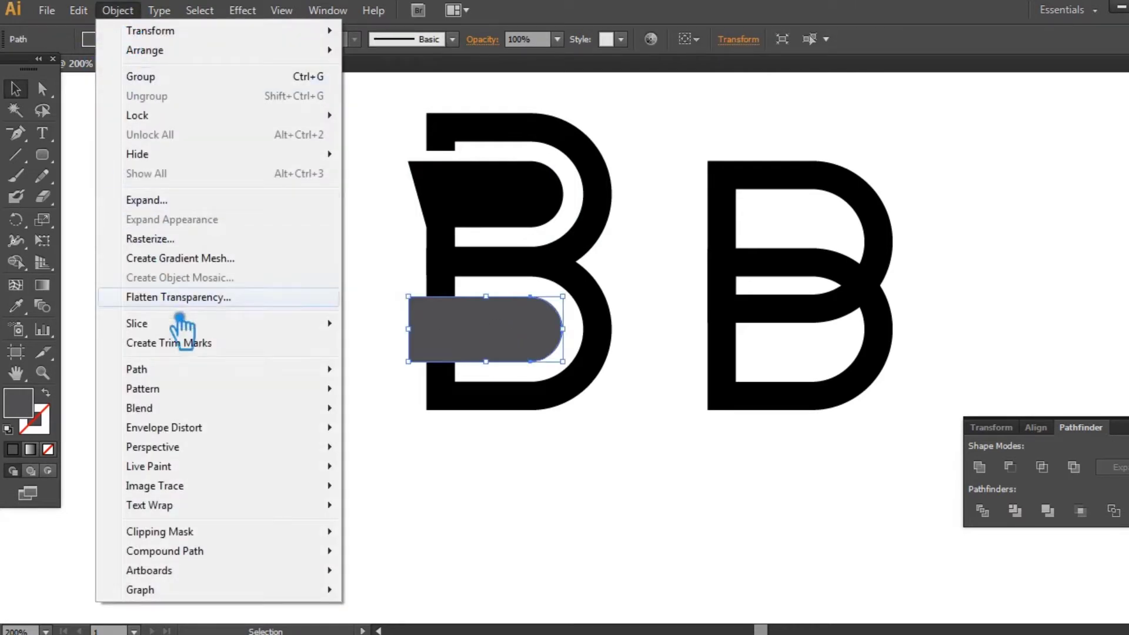
left_click(391, 189)
left_click(511, 340)
key("a")
key("Down")
key("Down")
key("Down")
key("Down")
key("Down")
key("Down")
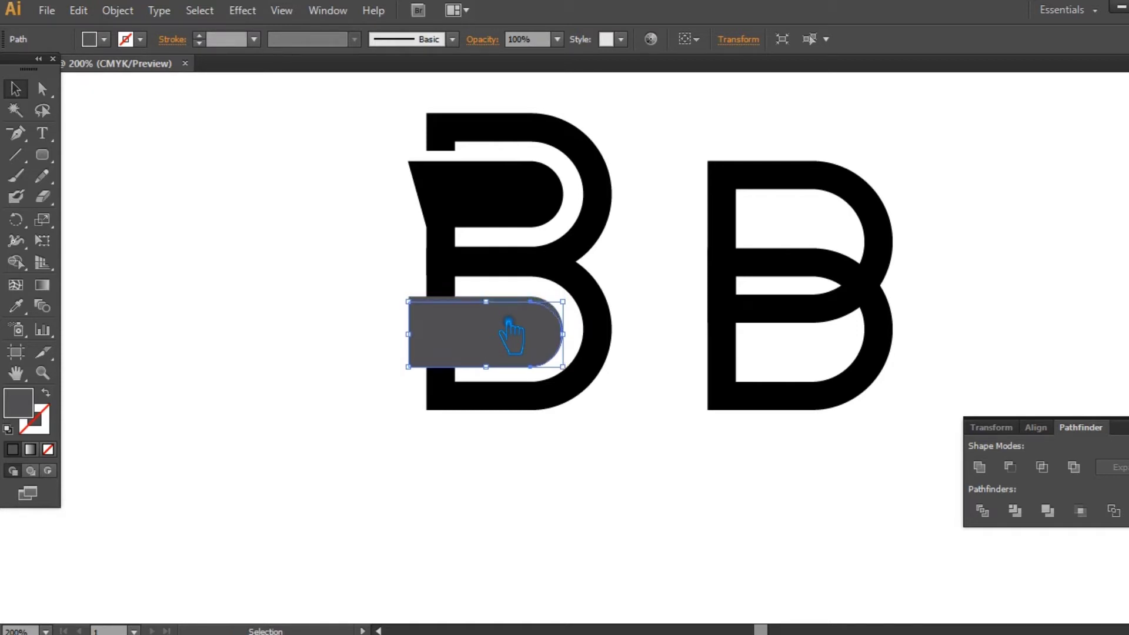
key("Down")
key("Down")
key("Down")
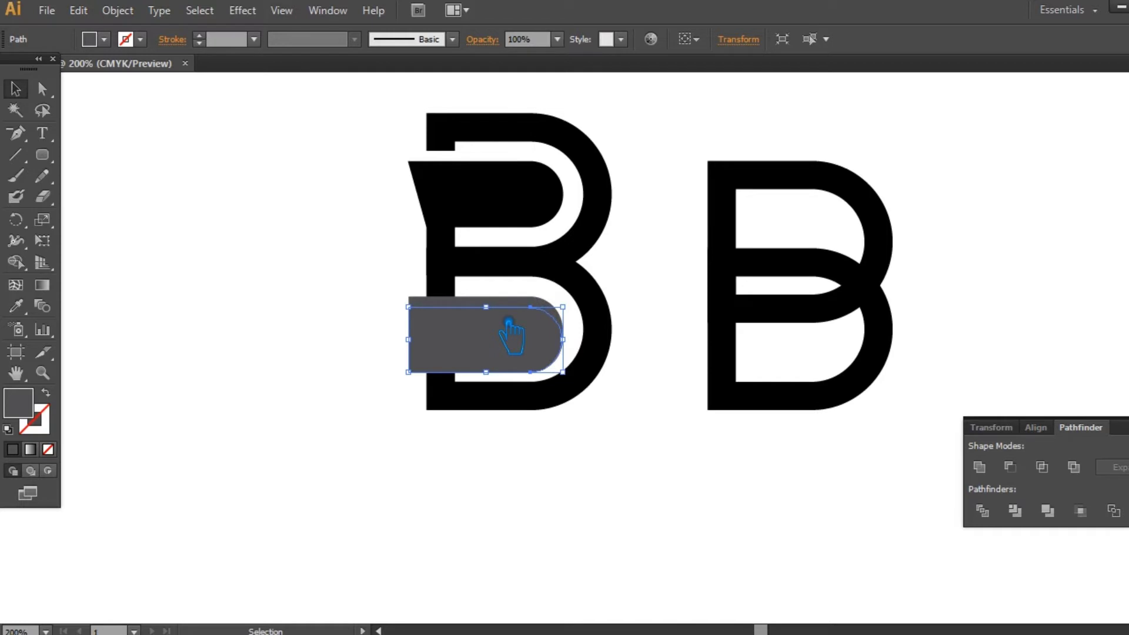
Divide the left B's lower D outline with the lowered gray copy using Pathfinder and ungroup the pieces
left_click(510, 407, "shift")
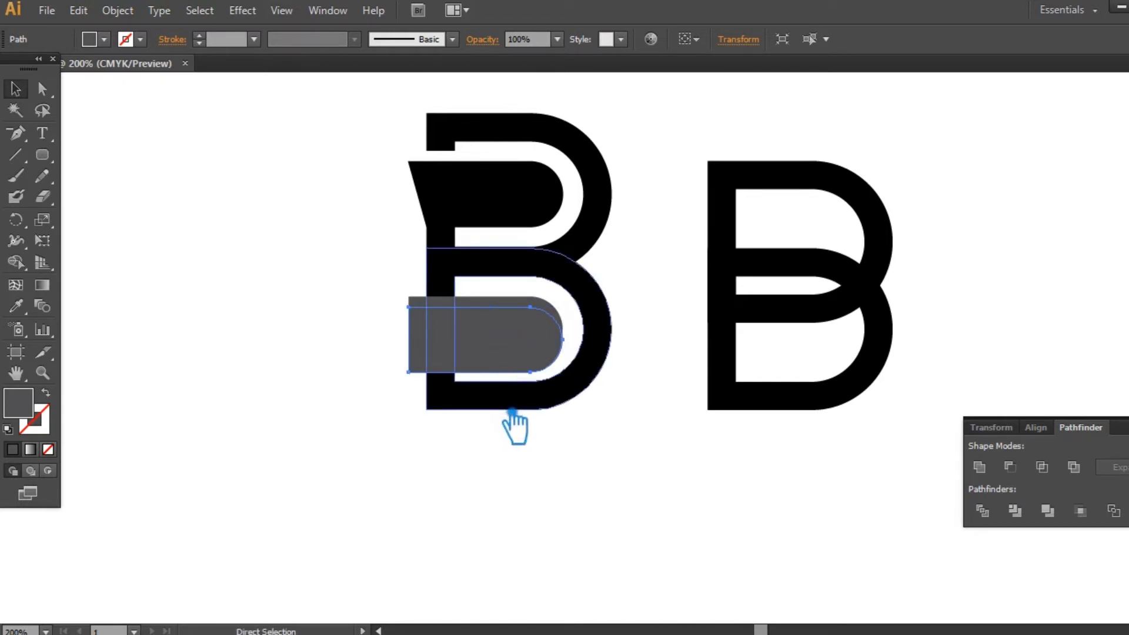
key("ctrl+plus")
left_click_drag(642, 291, 635, 432)
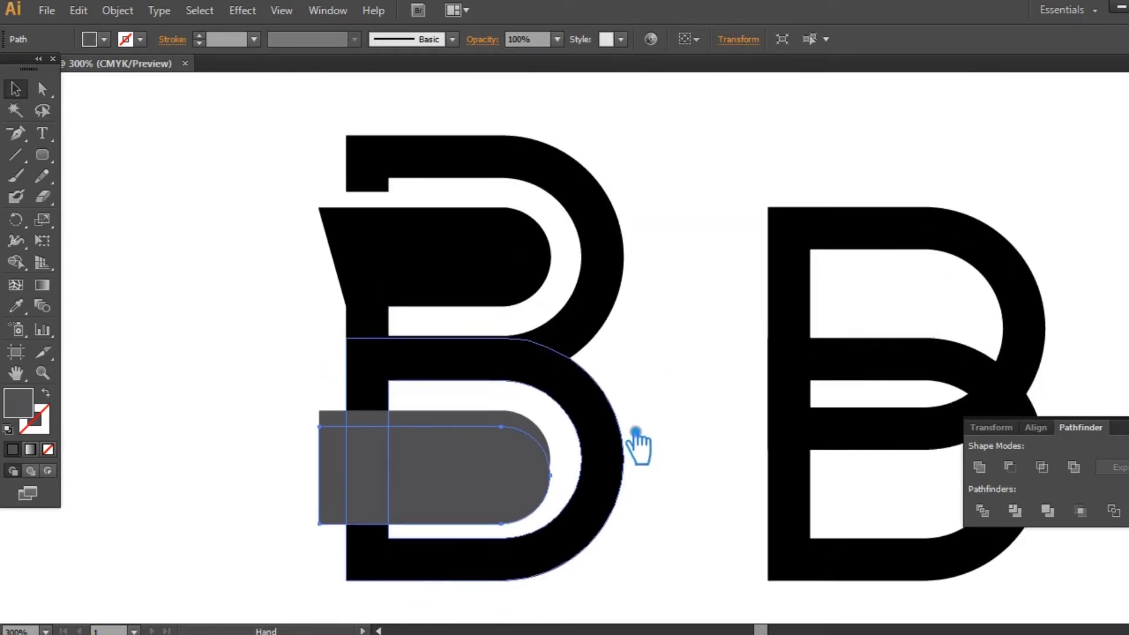
left_click(532, 576, "shift")
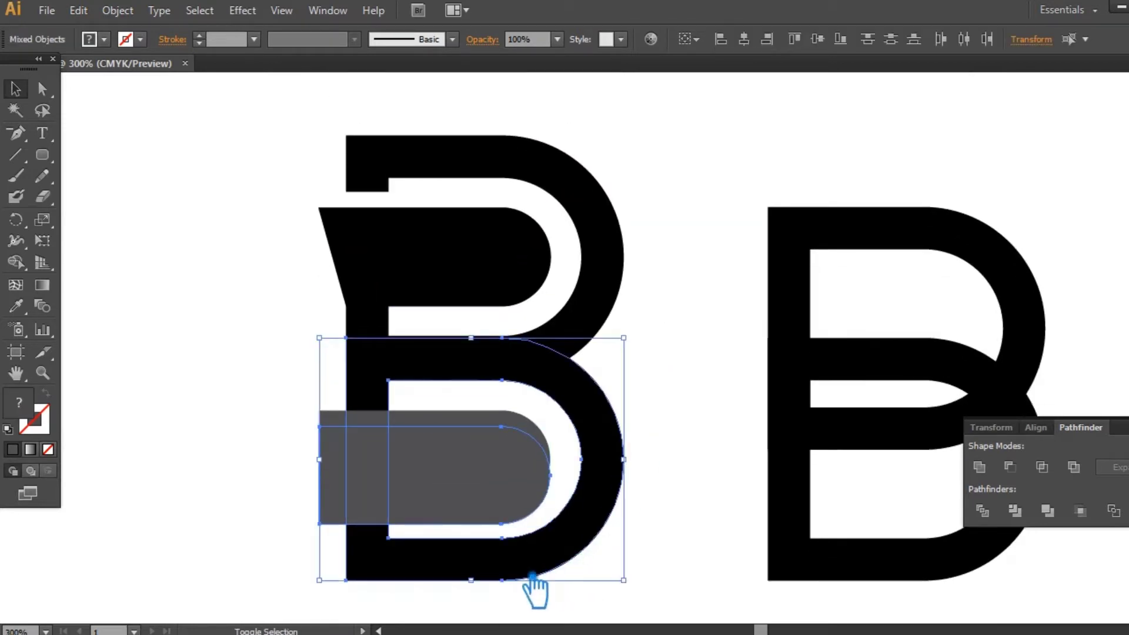
left_click(982, 510)
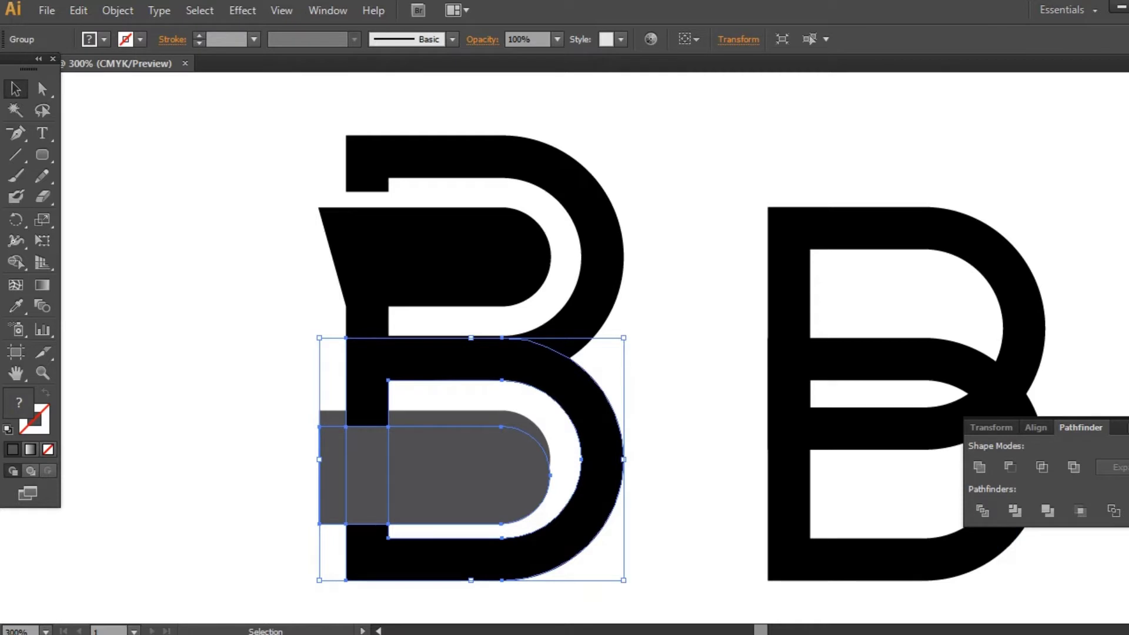
left_click(748, 376)
left_click(450, 453)
right_click(454, 439)
left_click(285, 449)
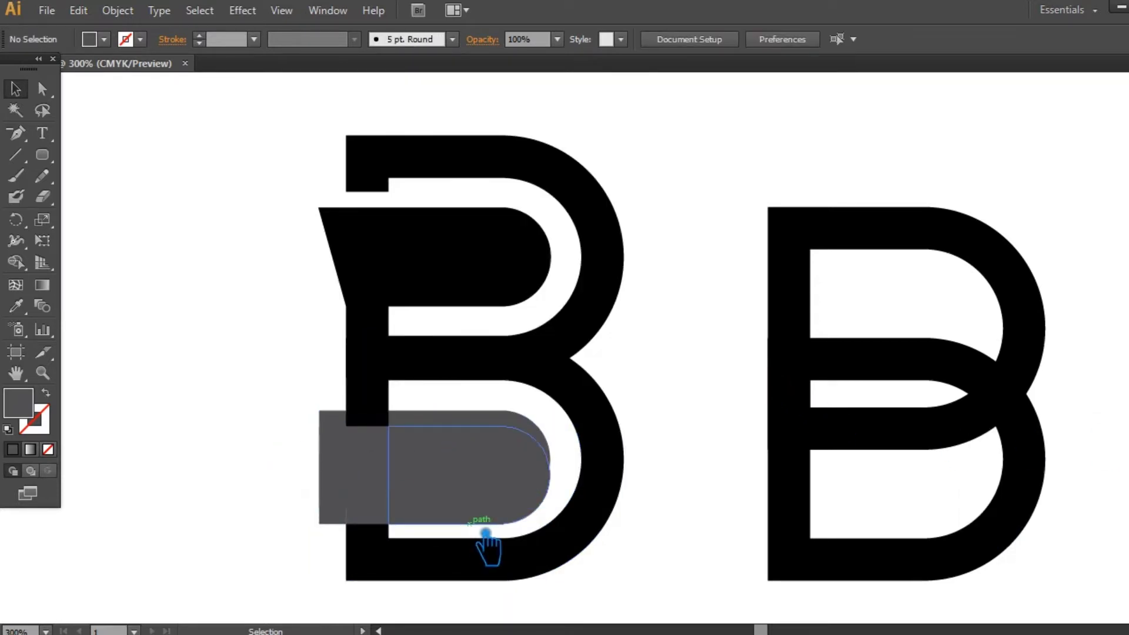
left_click(485, 533)
right_click(486, 534)
left_click(530, 419)
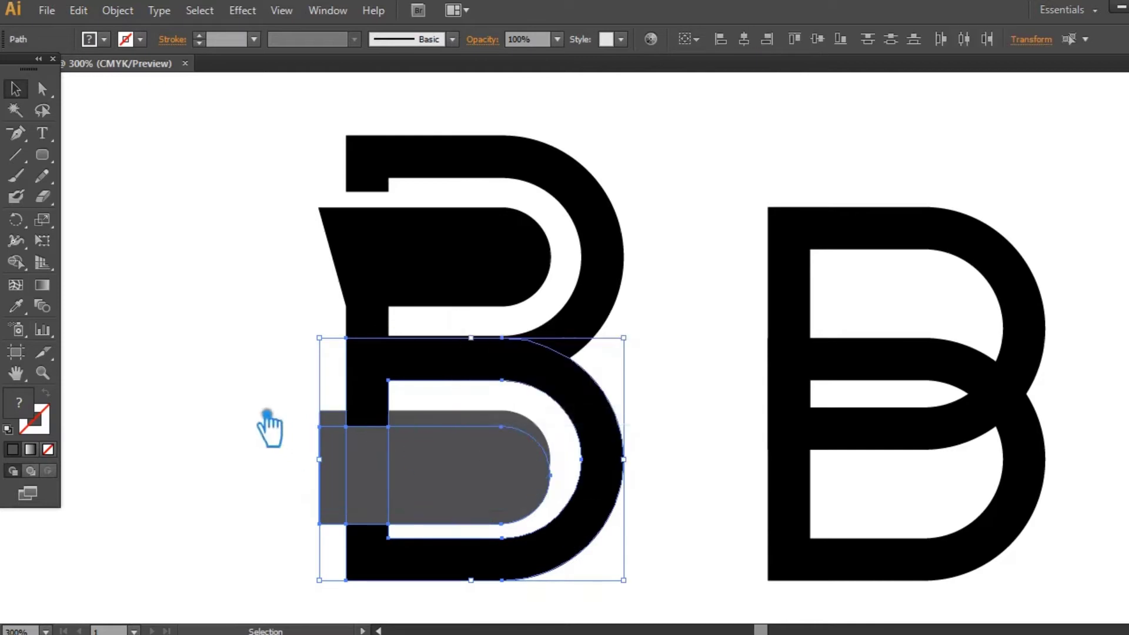
Delete the three pieces of the lowered gray copy to cut a gap in the lower D's stem
left_click(270, 426)
left_click(513, 516)
key("Delete")
left_click(384, 502)
key("Delete")
left_click(338, 516)
key("Delete")
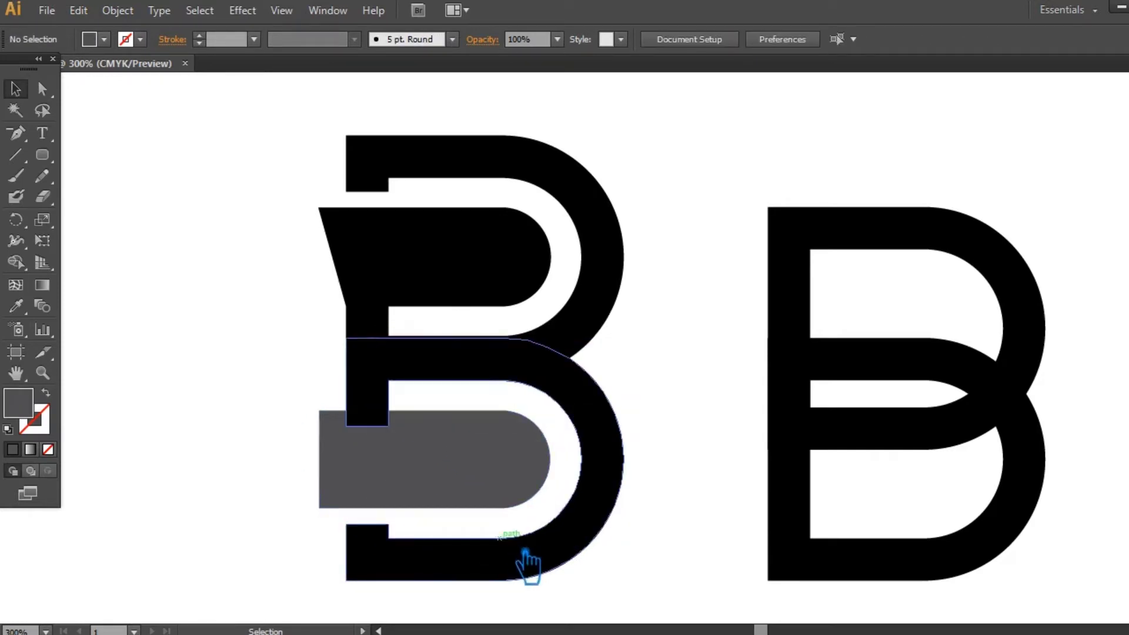
Place a vertical guide along the bars' left ends and unite the left B's lower D outline with its gray bar
left_click(391, 506)
left_click(373, 407, "shift")
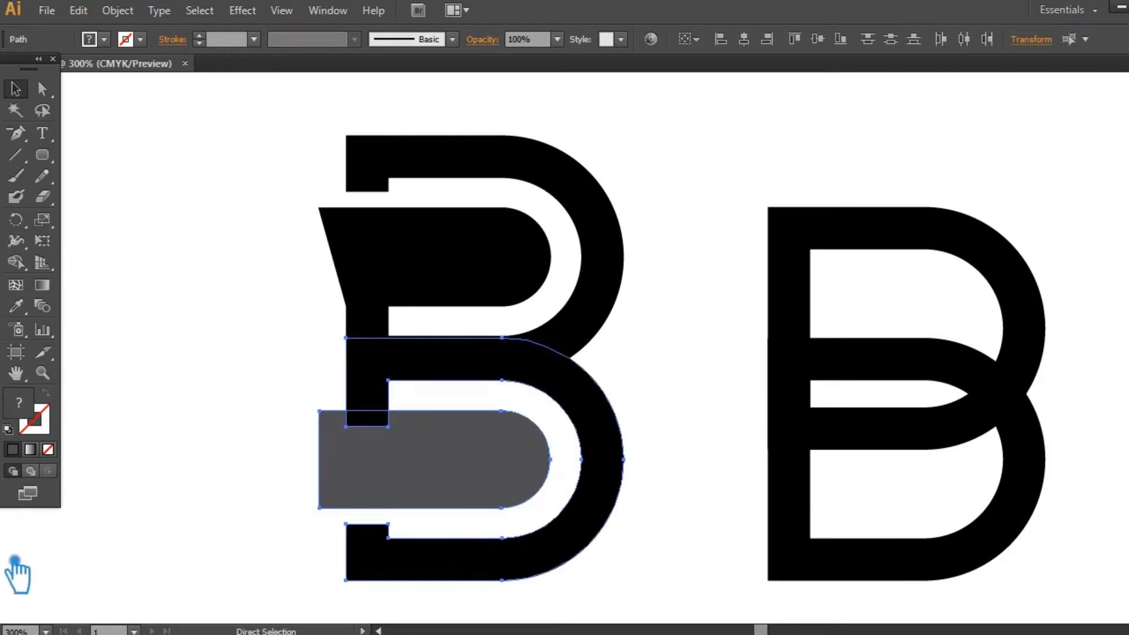
key("ctrl+r")
key("v")
left_click_drag(25, 567, 336, 424)
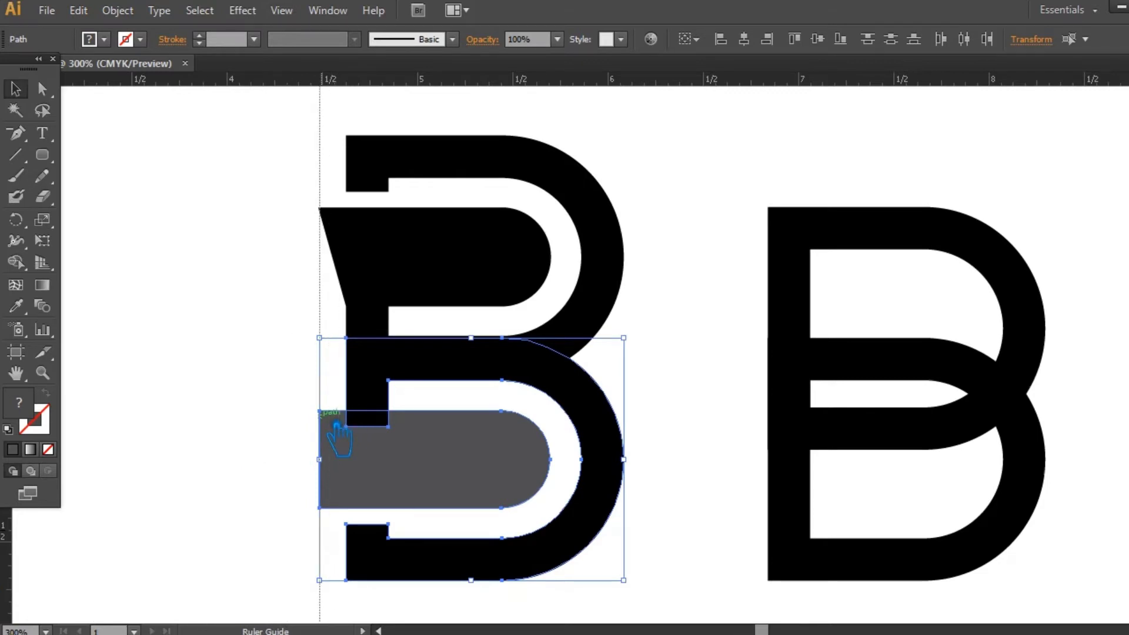
left_click_drag(336, 424, 336, 425)
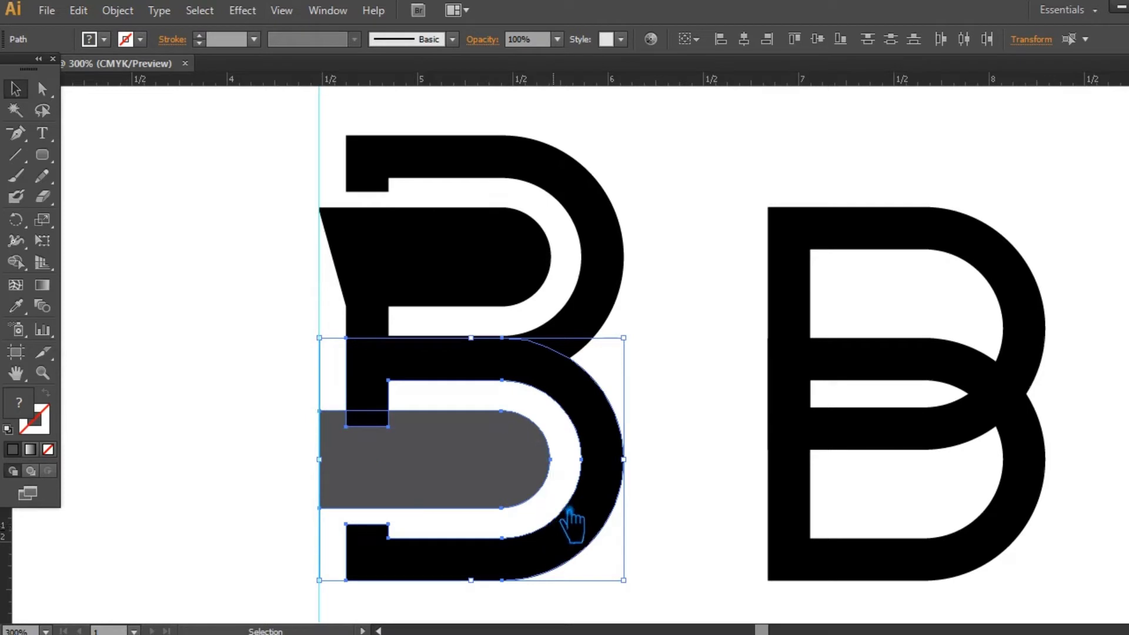
key("ctrl+shift+F9")
left_click(982, 467)
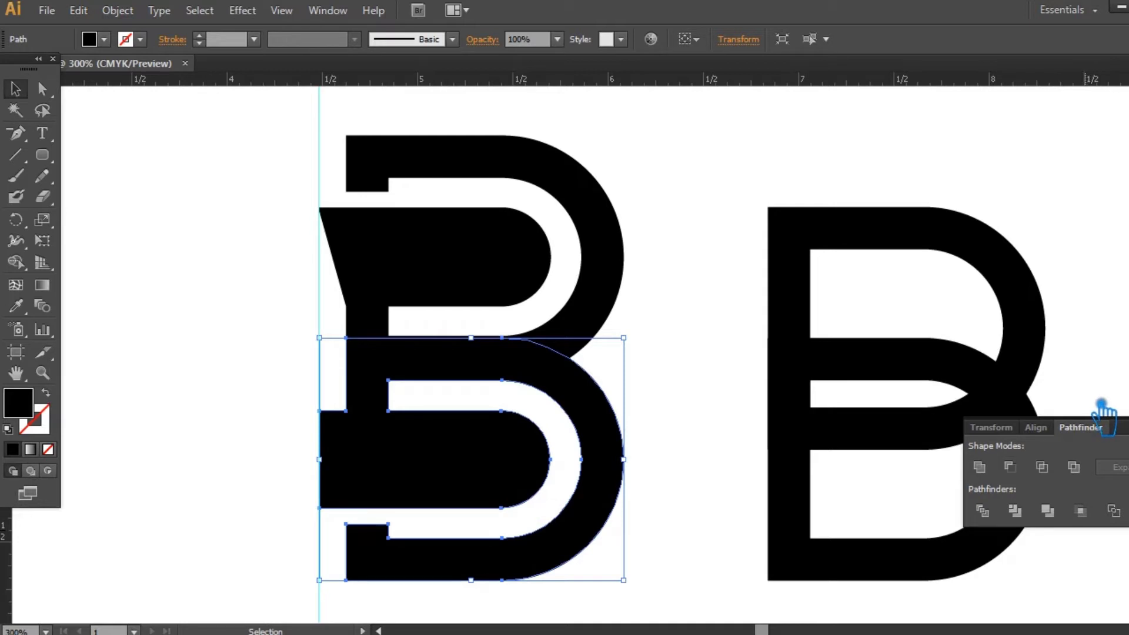
key("a")
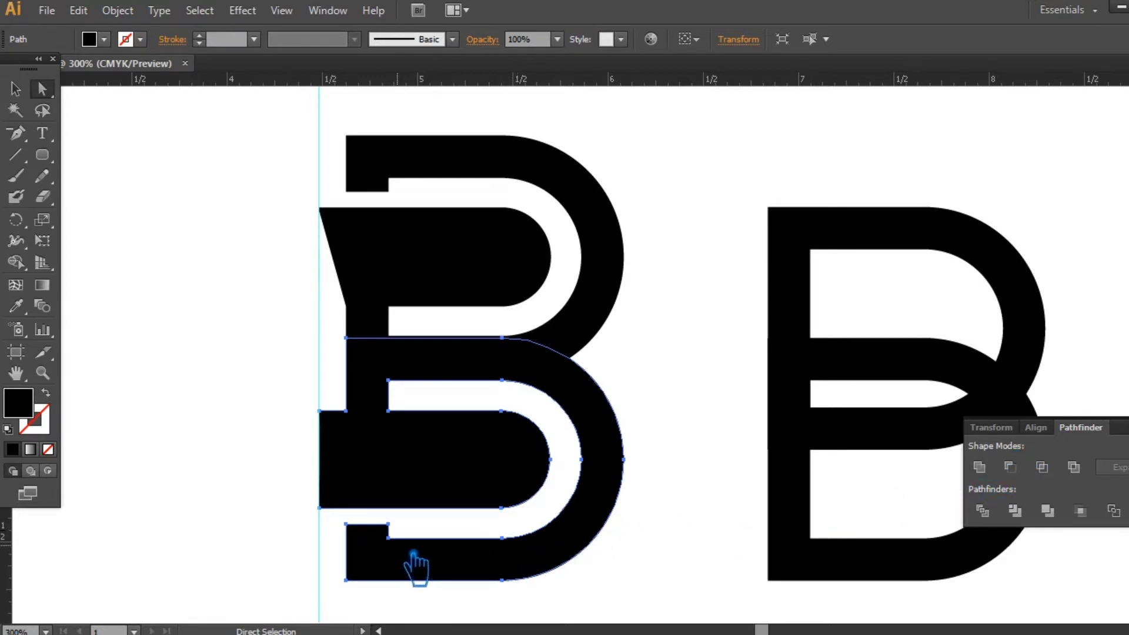
key("minus")
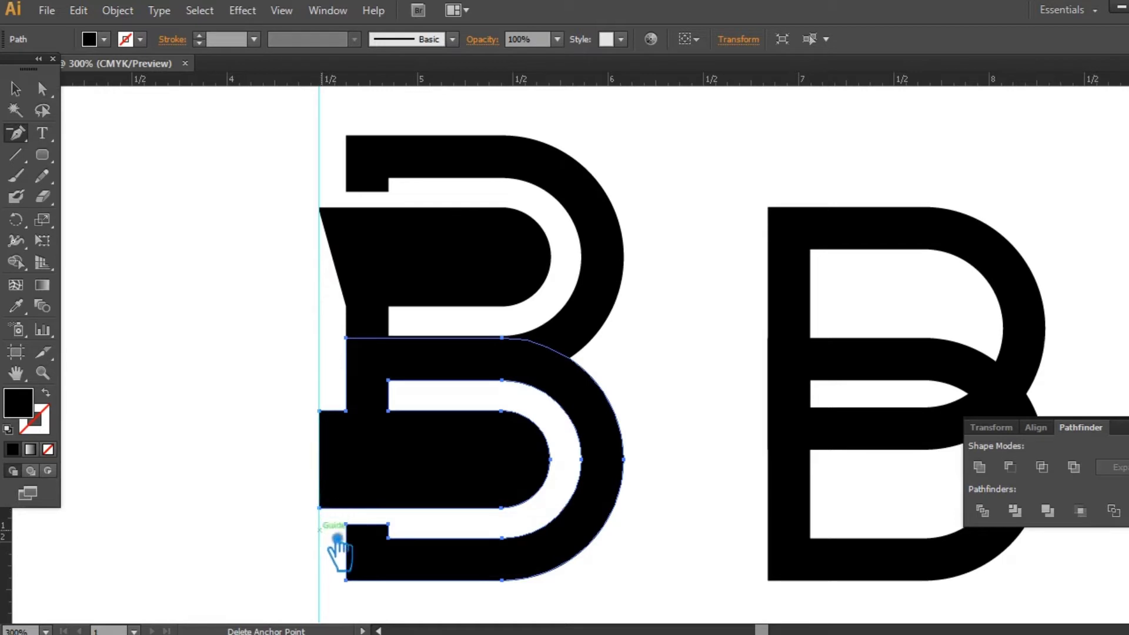
left_click(320, 509)
key("ctrl+z")
key("v")
left_click(218, 253)
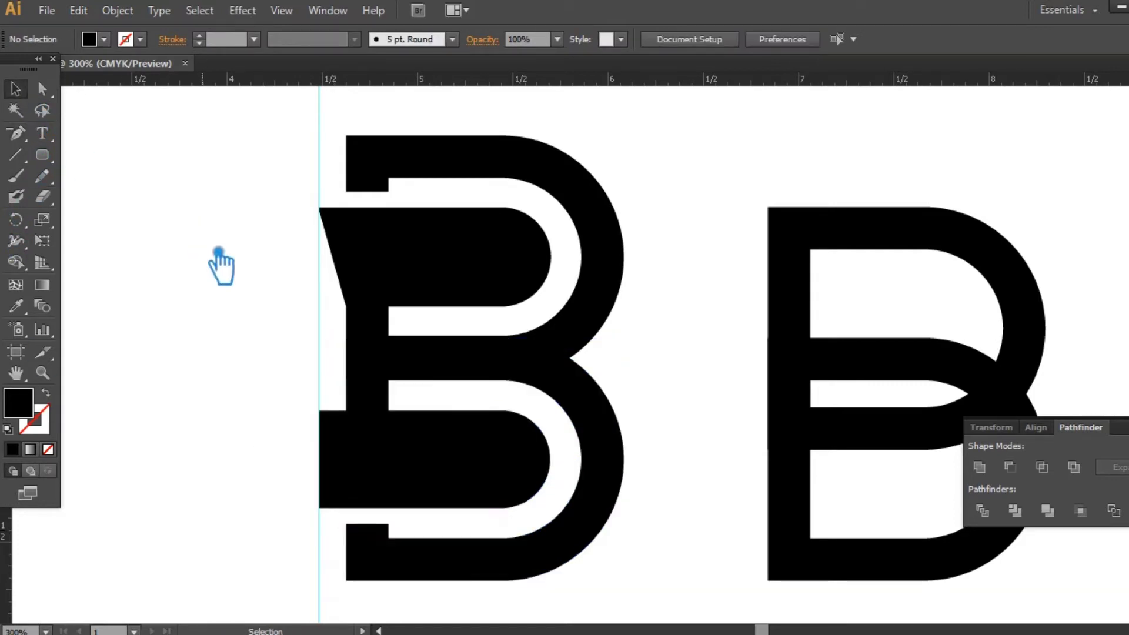
Delete the leftover unfilled inner D path inside the left B's lower half
left_click(378, 479)
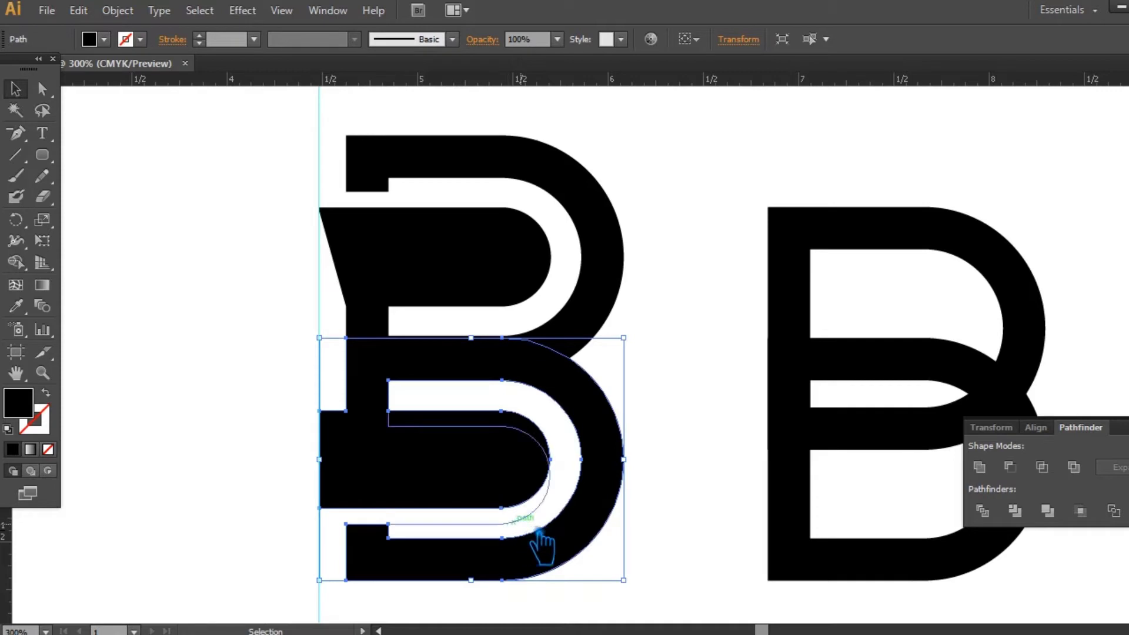
left_click(446, 532)
key("Delete")
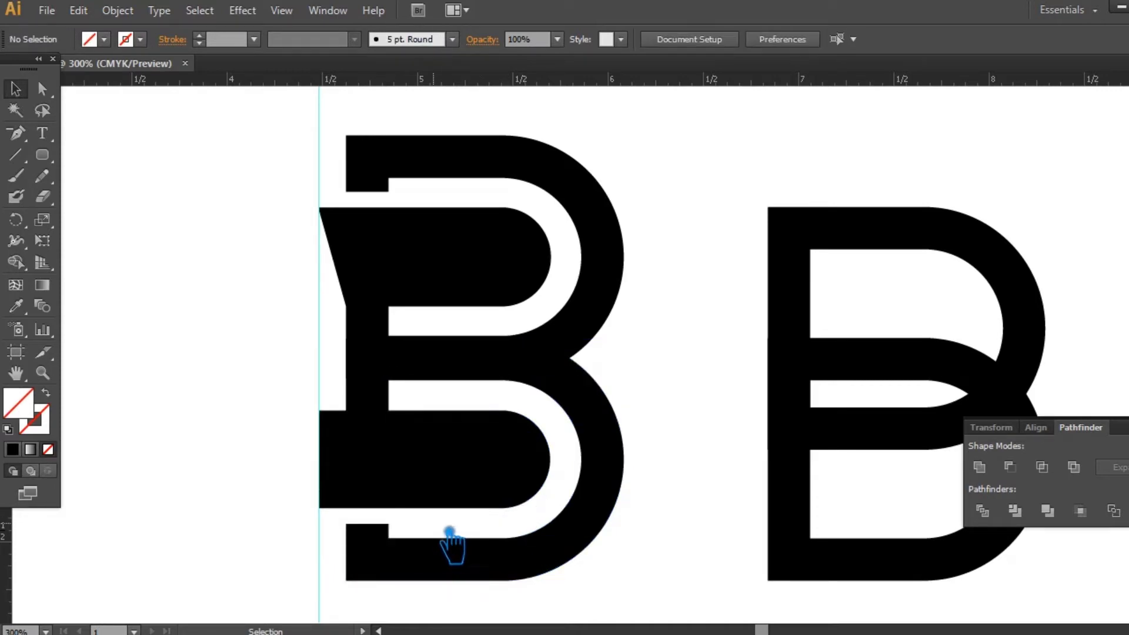
left_click(393, 490)
left_click(199, 388)
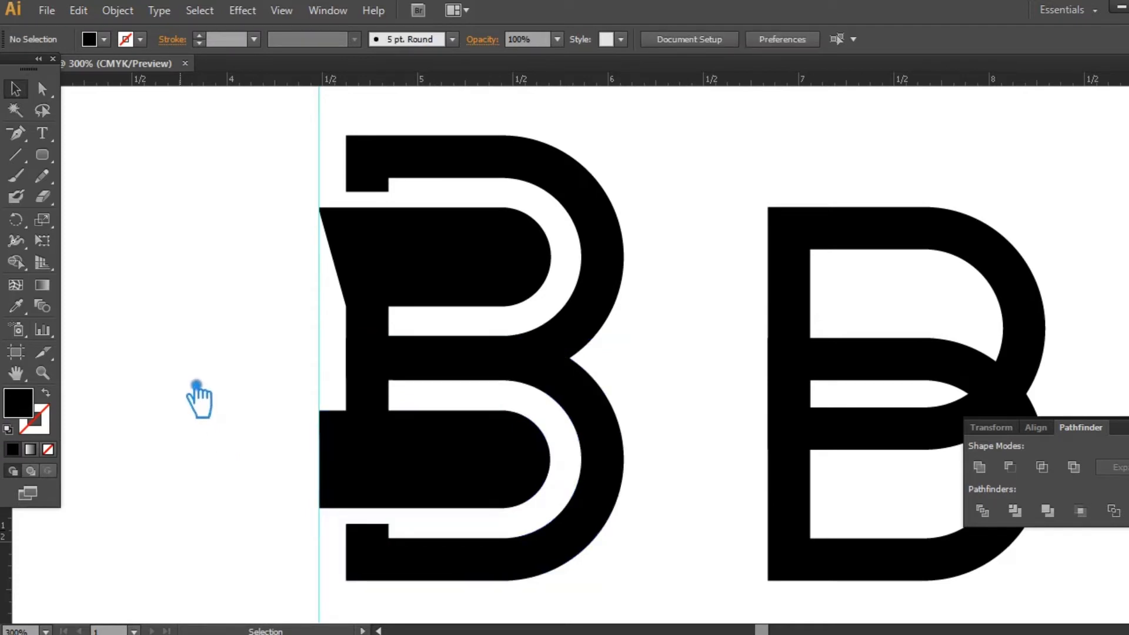
Delete the upper-left corner anchor point of the lower bar so its left end slants into the stem
left_click(352, 448)
key("plus")
key("minus")
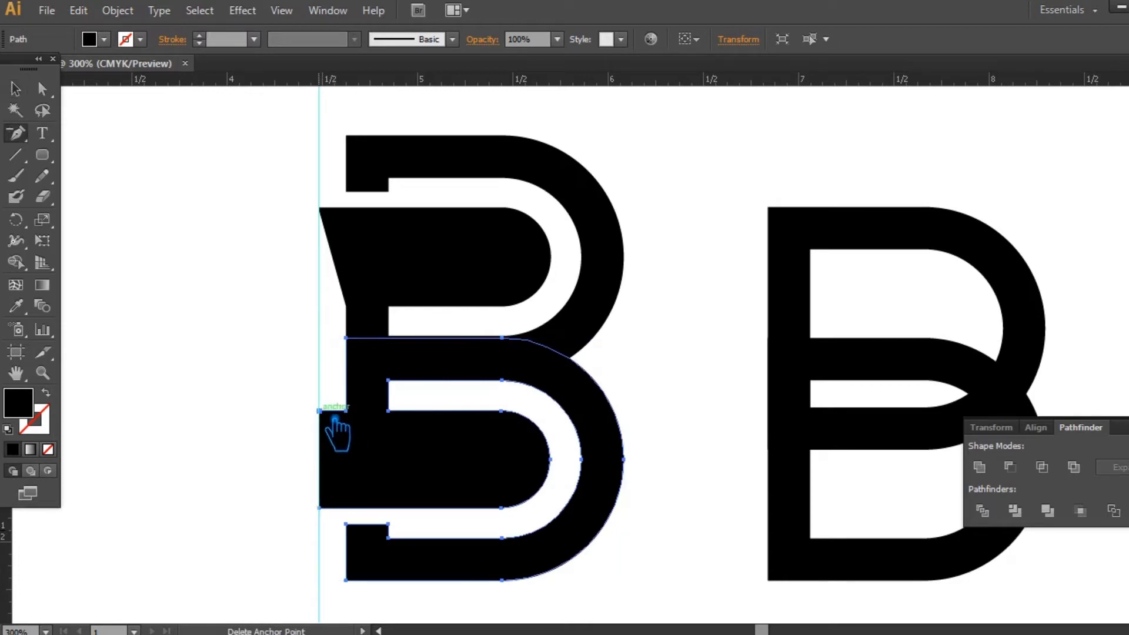
left_click(320, 411)
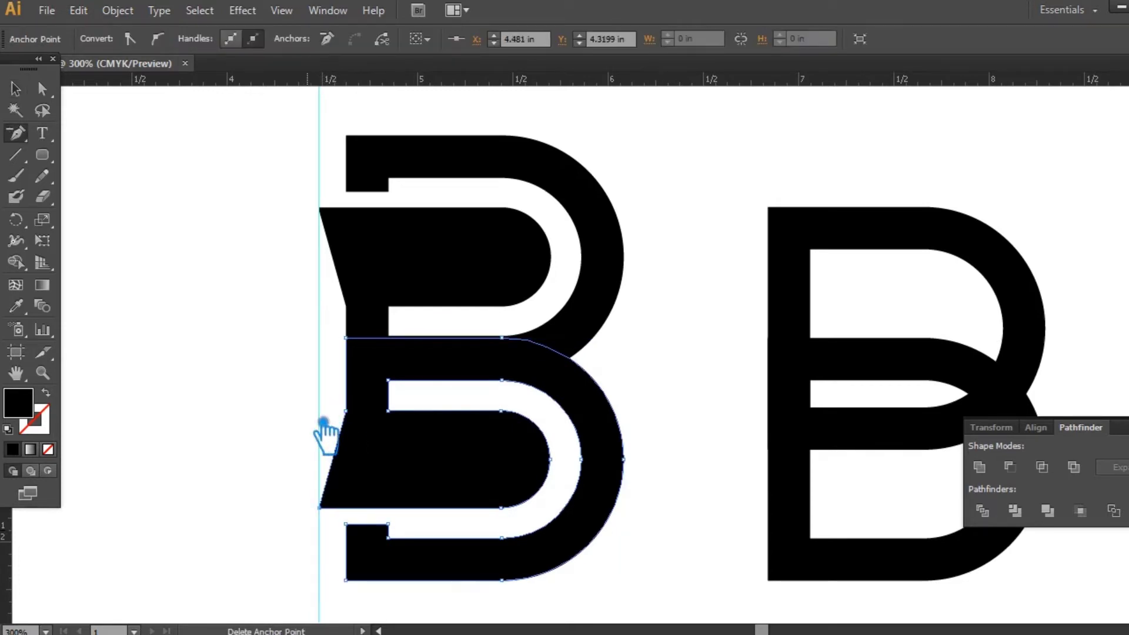
left_click(16, 88)
left_click(229, 220)
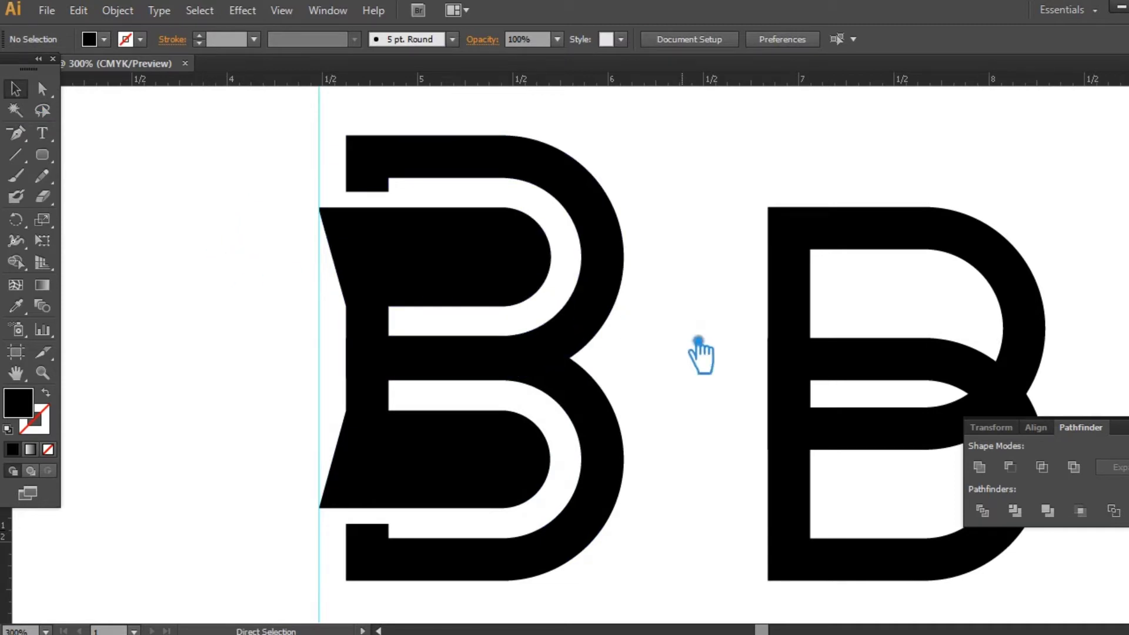
Delete the leftover unfilled inner D path inside the left B's upper half
key("ctrl+minus")
key("ctrl+minus")
left_click_drag(604, 506, 448, 210)
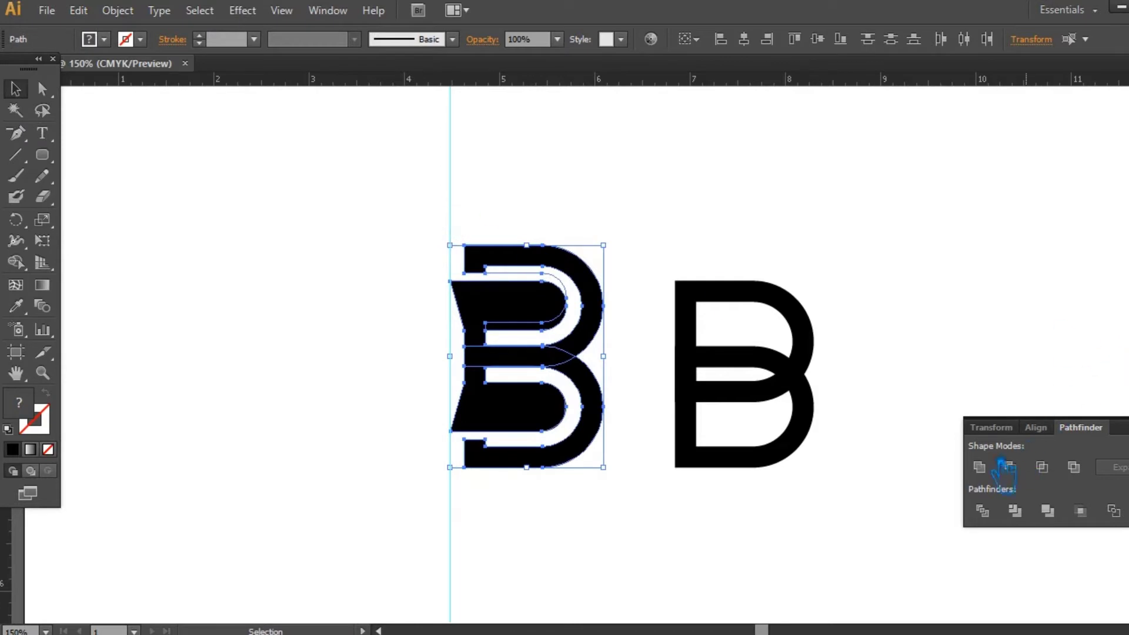
left_click(980, 468)
left_click(606, 291)
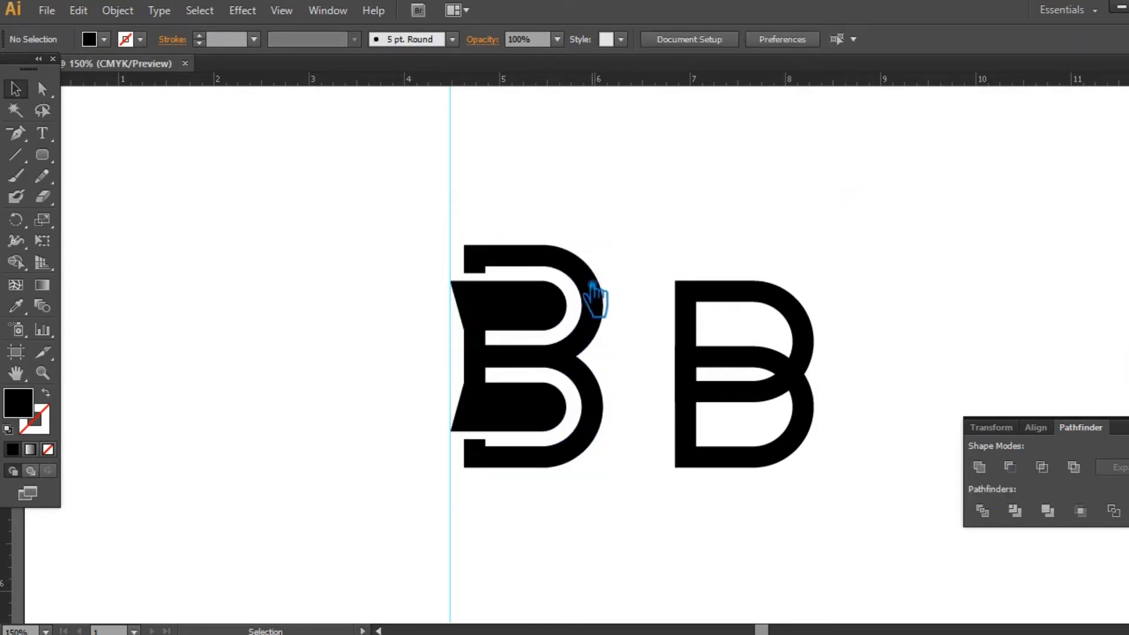
left_click(575, 294)
key("Delete")
Unite the left B's upper and lower halves into one shape and move it slightly down and right
left_click_drag(627, 468, 461, 214)
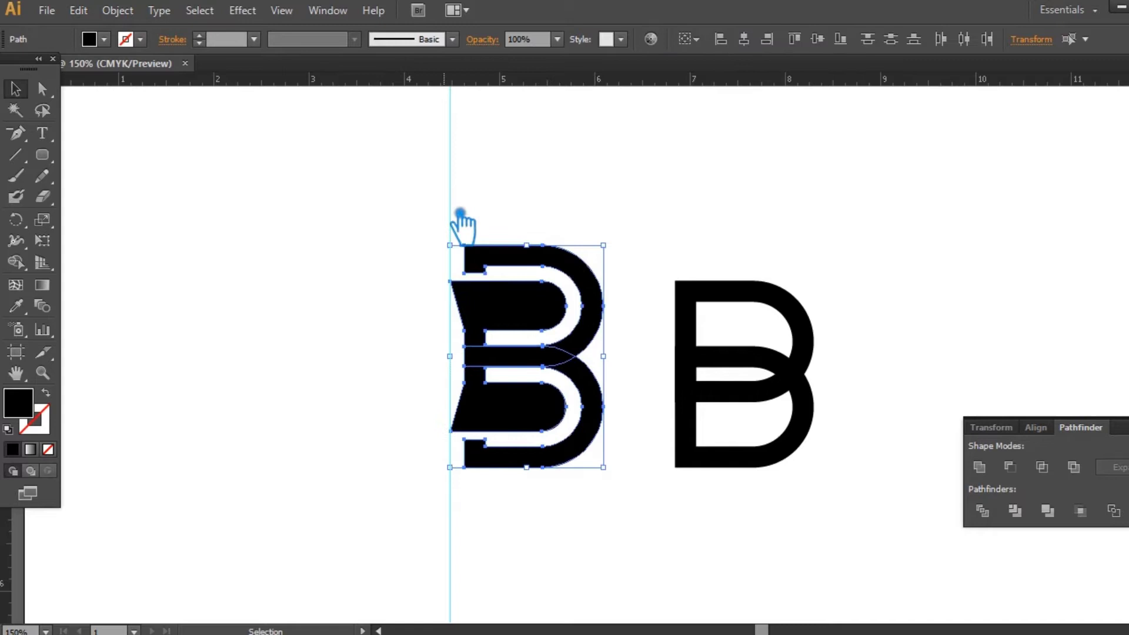
left_click(986, 469)
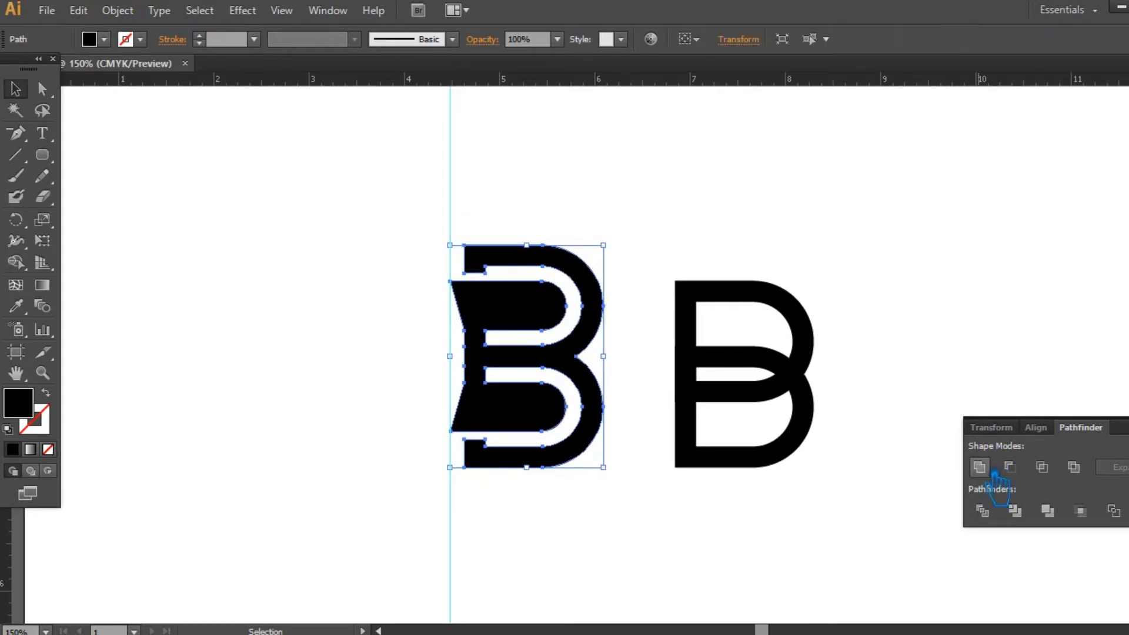
left_click(1123, 427)
left_click(1046, 386)
left_click_drag(525, 410, 547, 428)
left_click(859, 379)
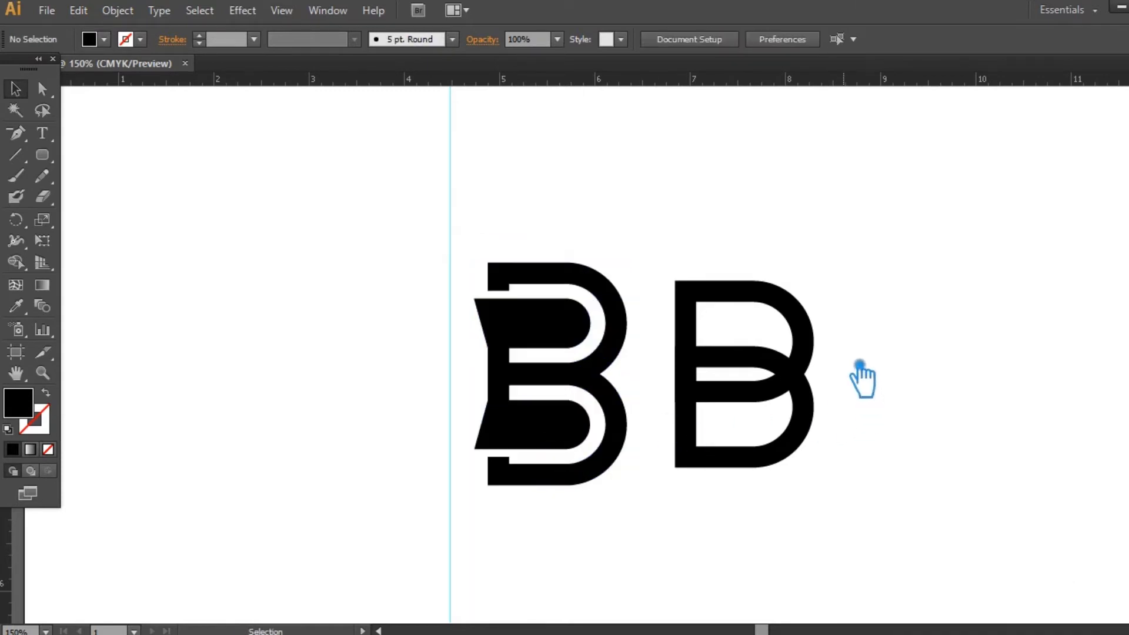
Ungroup the two stroked D outlines of the right B
left_click(811, 353)
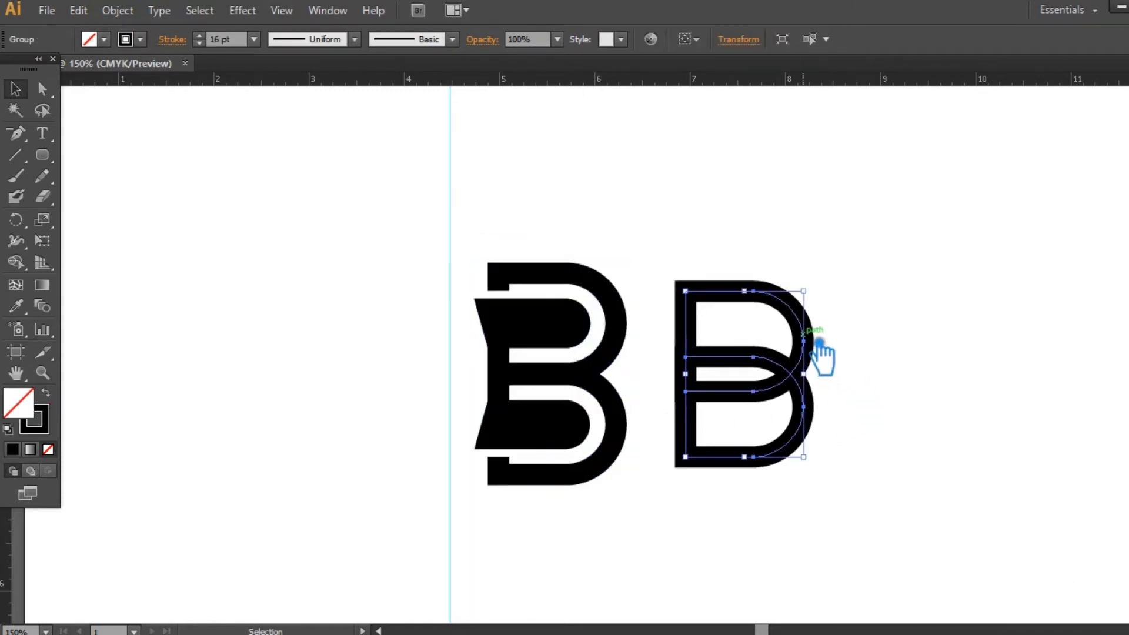
right_click(805, 334)
left_click(865, 440)
left_click(829, 371)
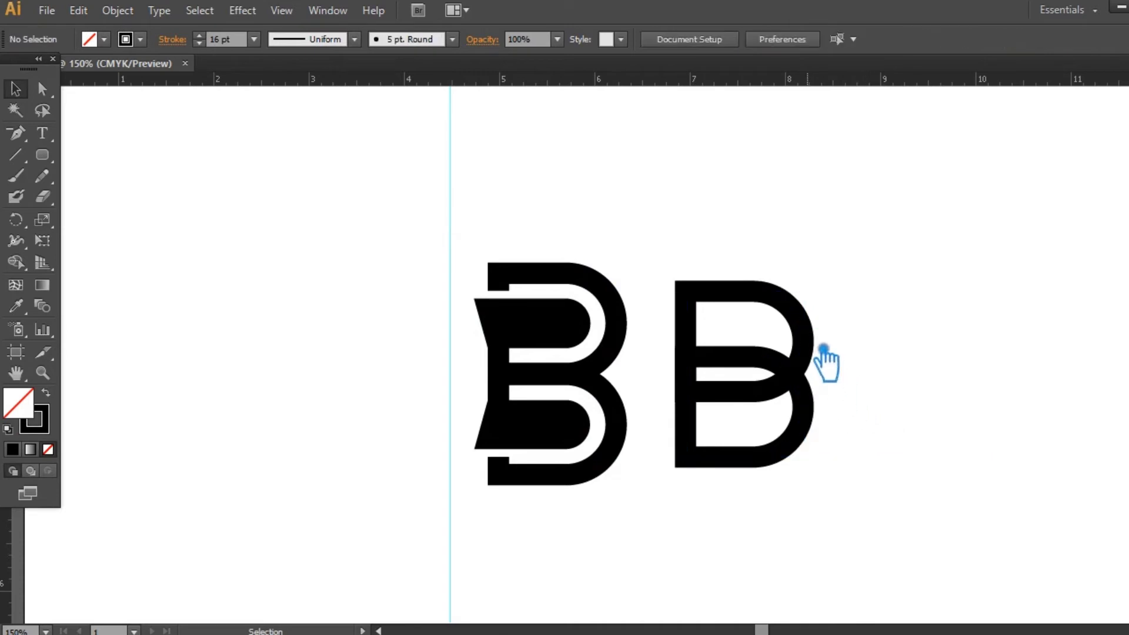
Shift the right B's upper D outline slightly up to narrow its overlap with the lower D
left_click(820, 359)
left_click_drag(819, 350, 819, 340)
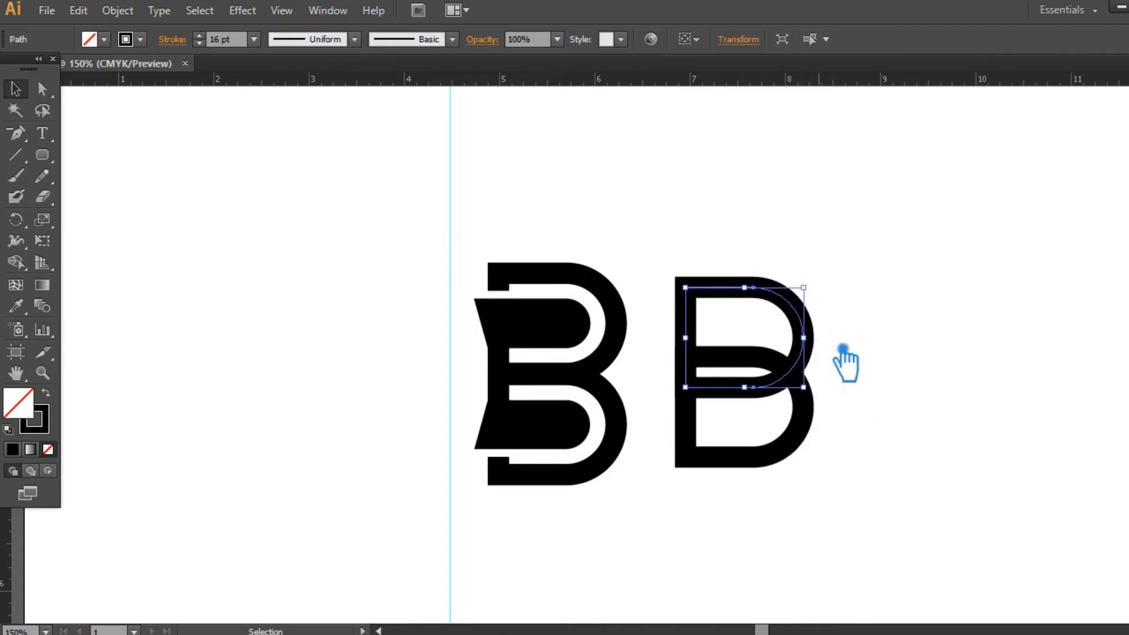
left_click(882, 366)
left_click(820, 357)
key("Down")
key("Down")
key("Down")
key("Down")
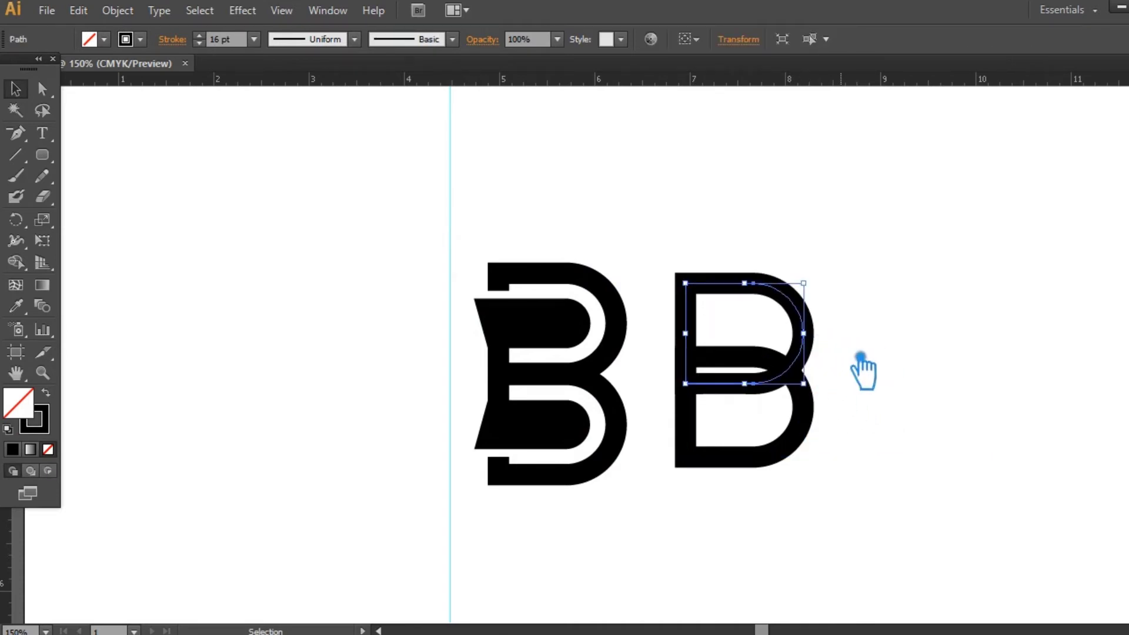
left_click(891, 359)
Group the right B's two D outlines together
left_click_drag(906, 507, 709, 283)
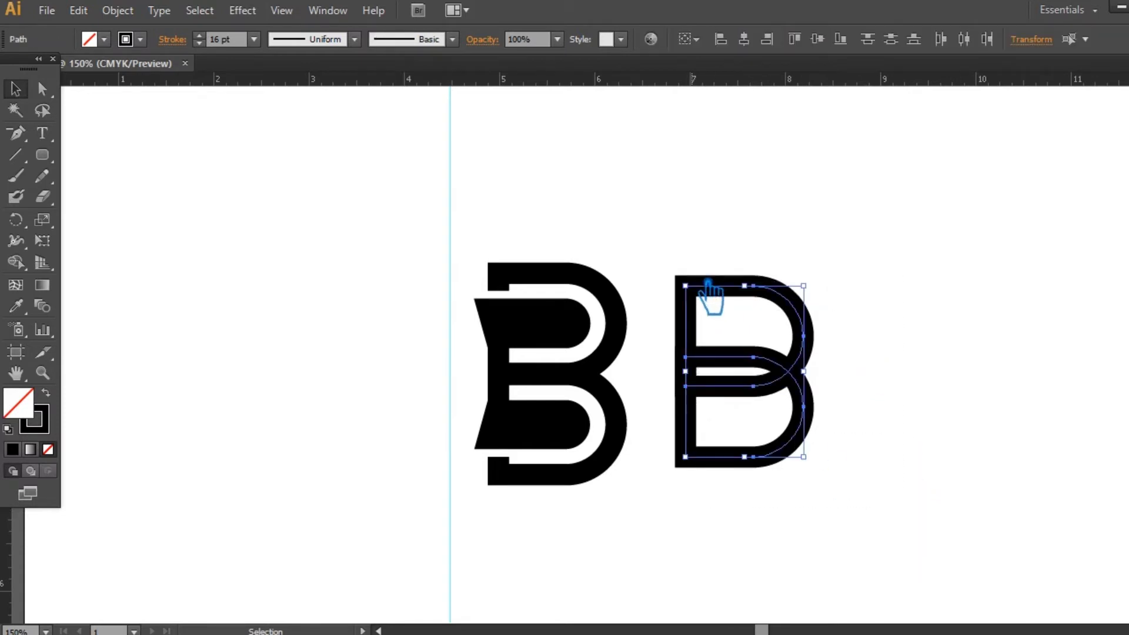
key("ctrl+g")
left_click(913, 295)
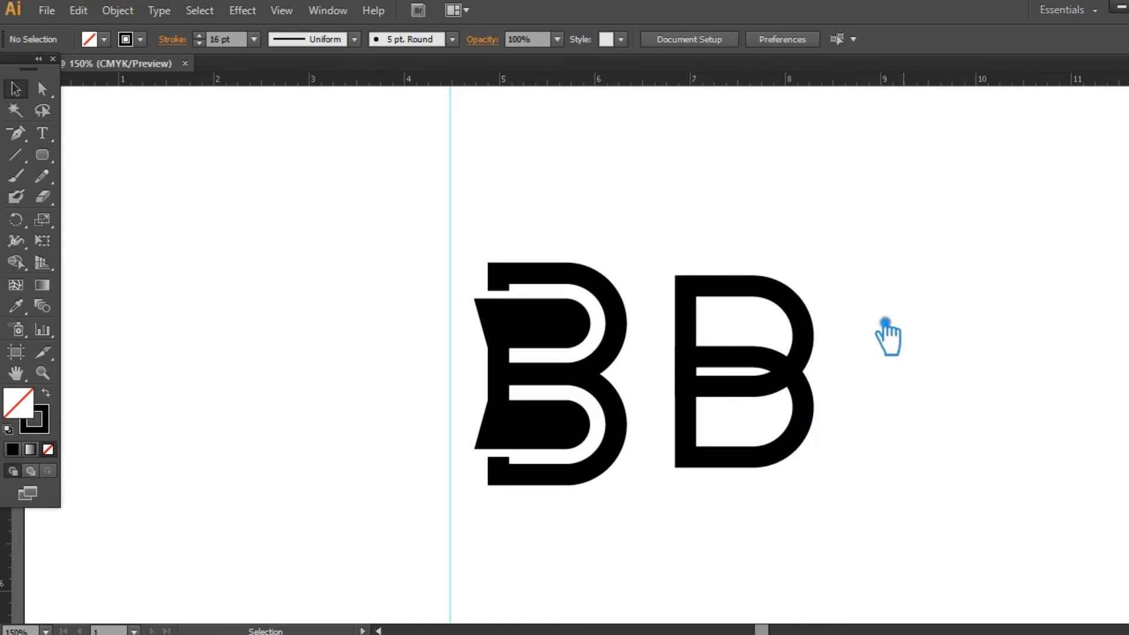
Draw an upright rectangle about 0.75 in wide and 1 in high with a 16 pt black stroke left of the two Bs
left_click_drag(52, 167, 88, 154)
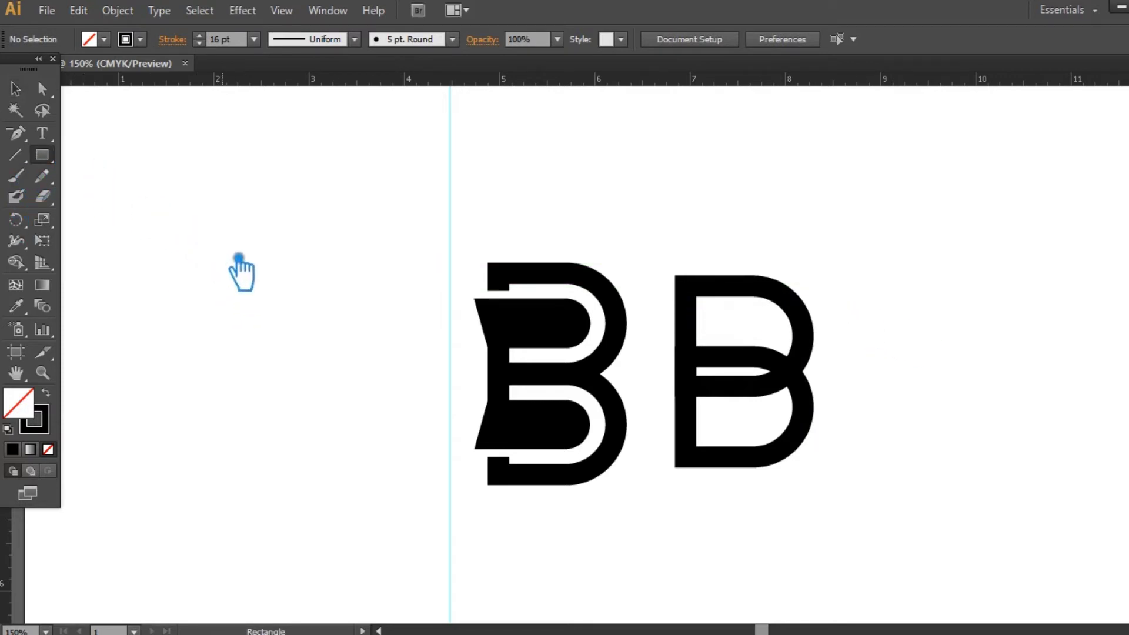
left_click_drag(235, 250, 318, 353)
left_click(17, 89)
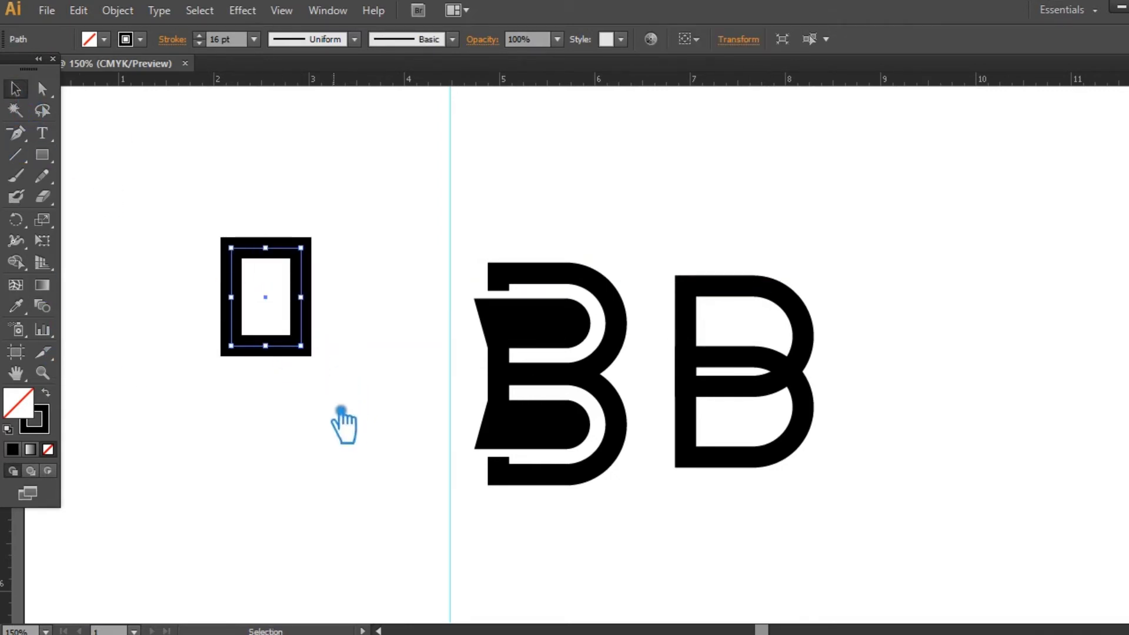
left_click(299, 397)
left_click(285, 357)
left_click_drag(285, 357, 306, 374)
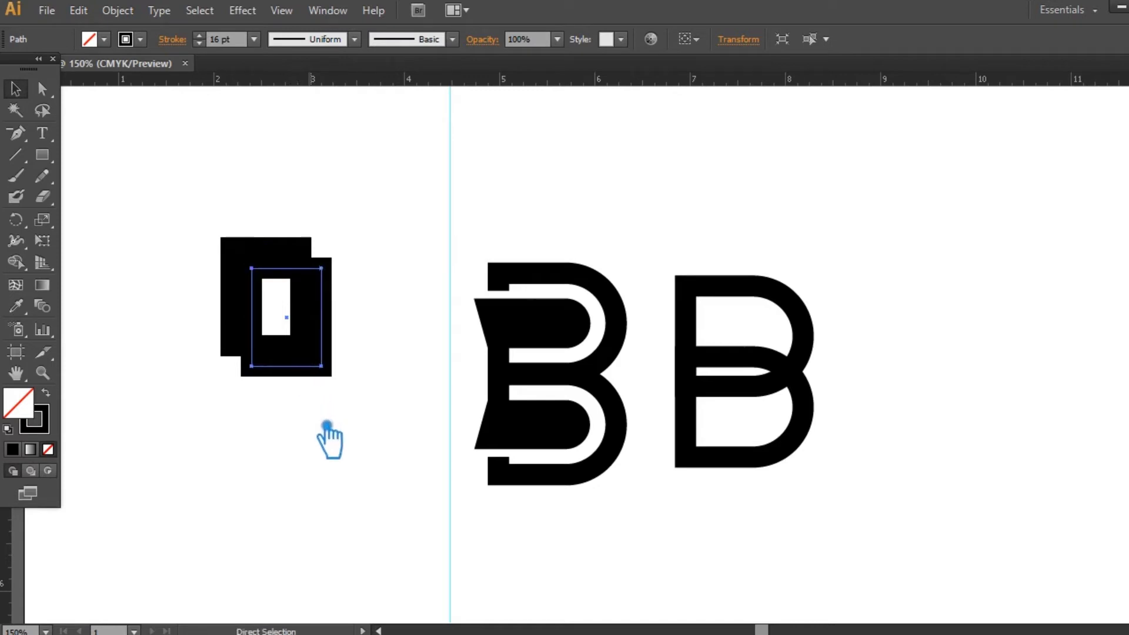
key("Delete")
left_click_drag(319, 352, 344, 369)
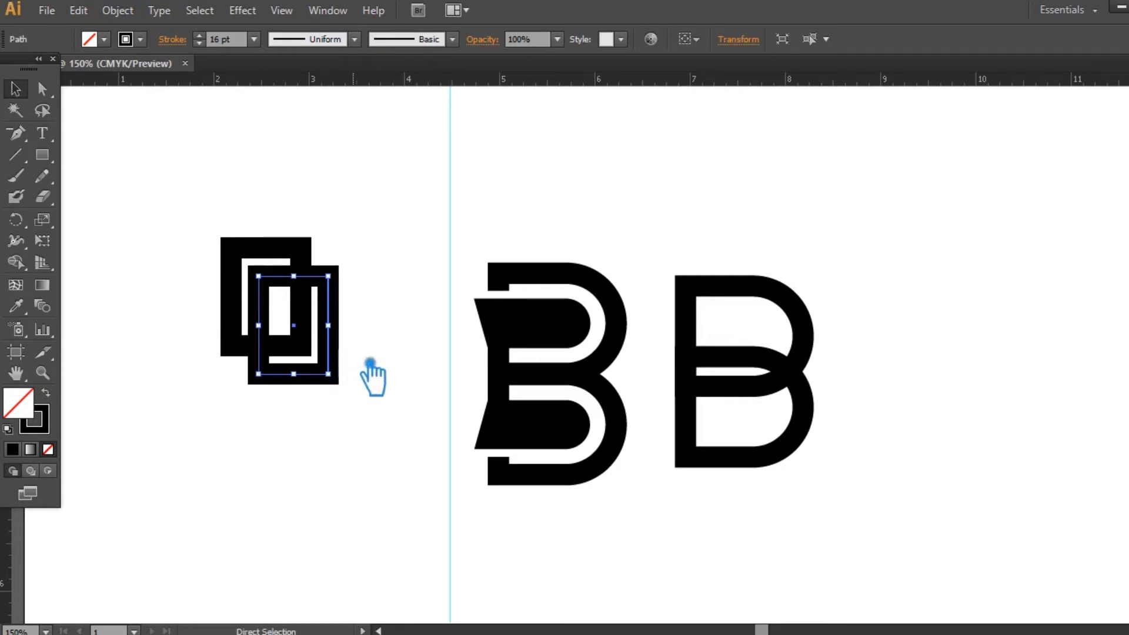
key("ctrl+z")
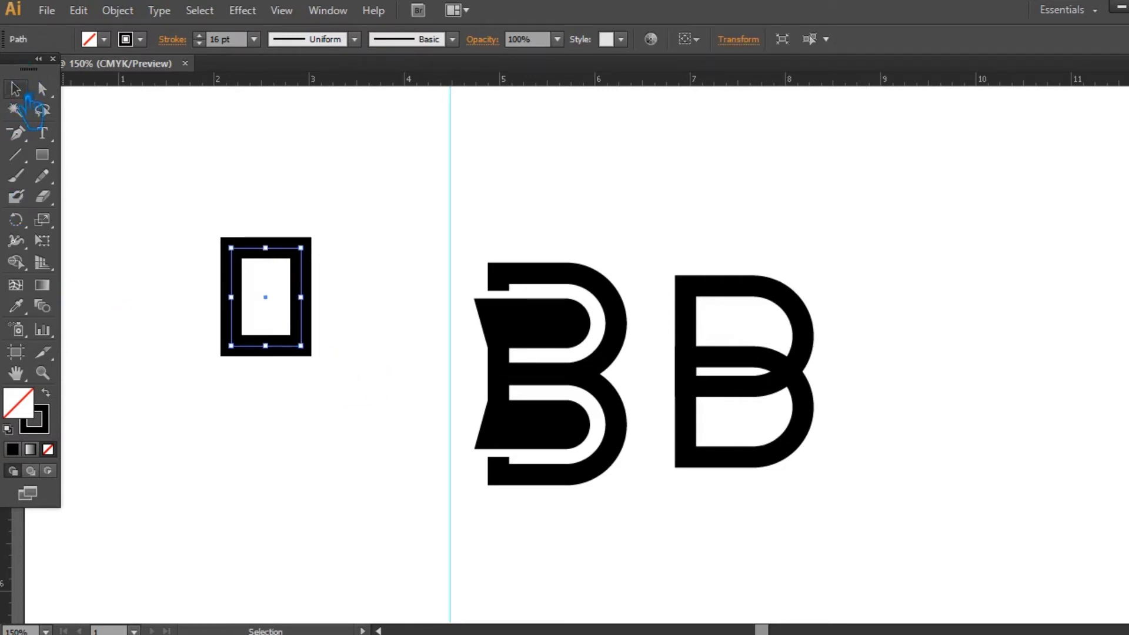
Enlarge the rectangle to about 1.05 by 1.5 in and place an overlapping copy of it offset down and right
left_click_drag(318, 350, 355, 397)
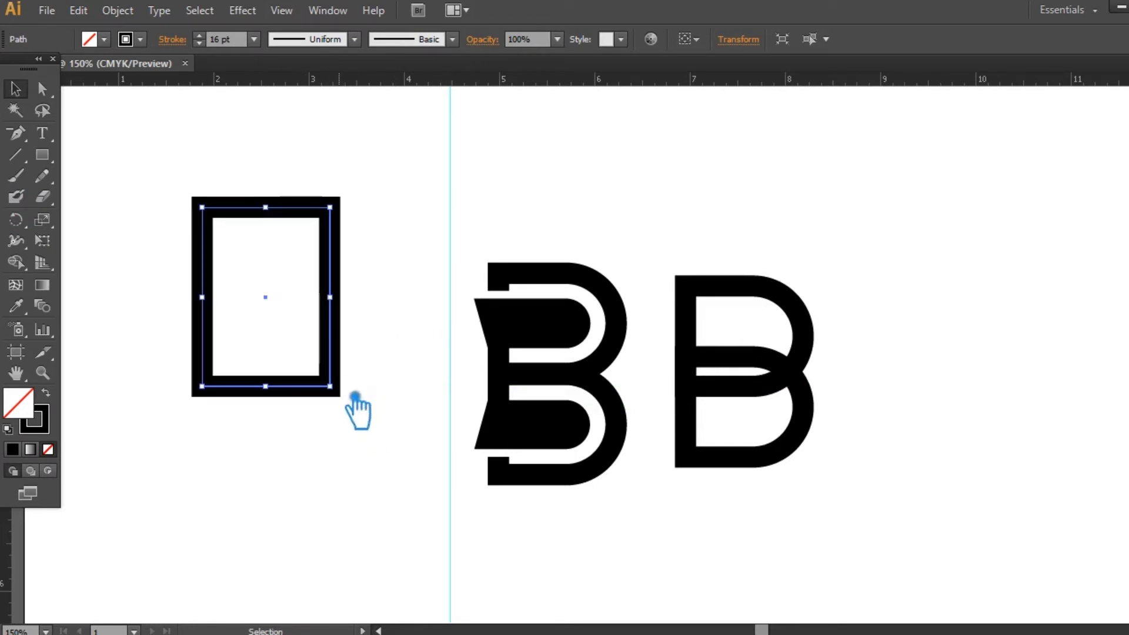
left_click(333, 457)
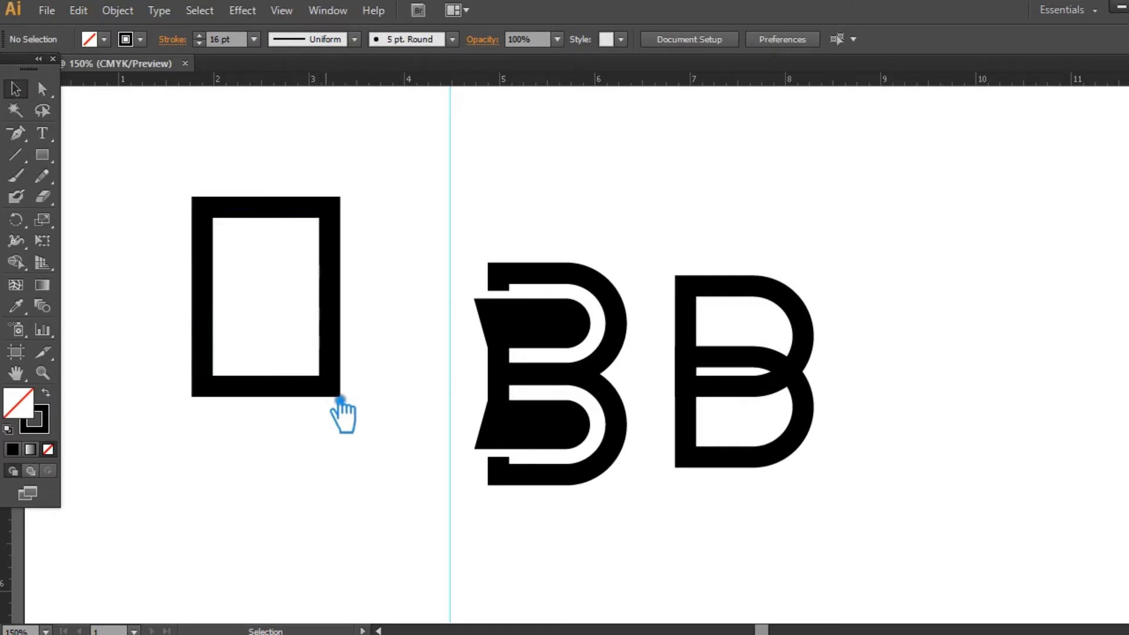
left_click(333, 393)
left_click_drag(340, 388, 346, 415)
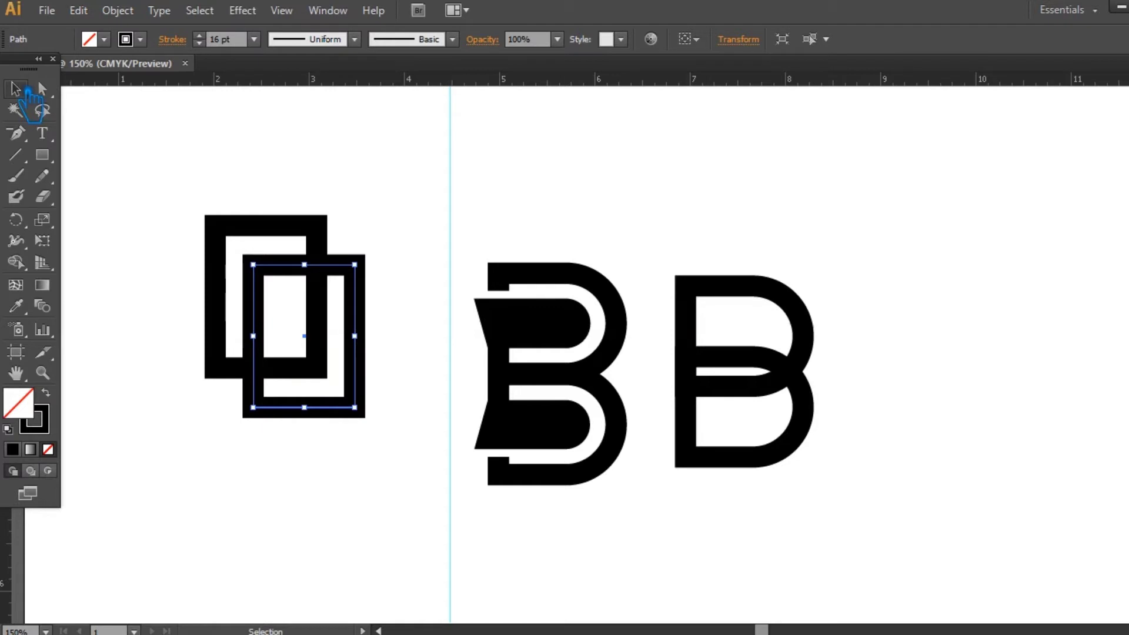
left_click(396, 232)
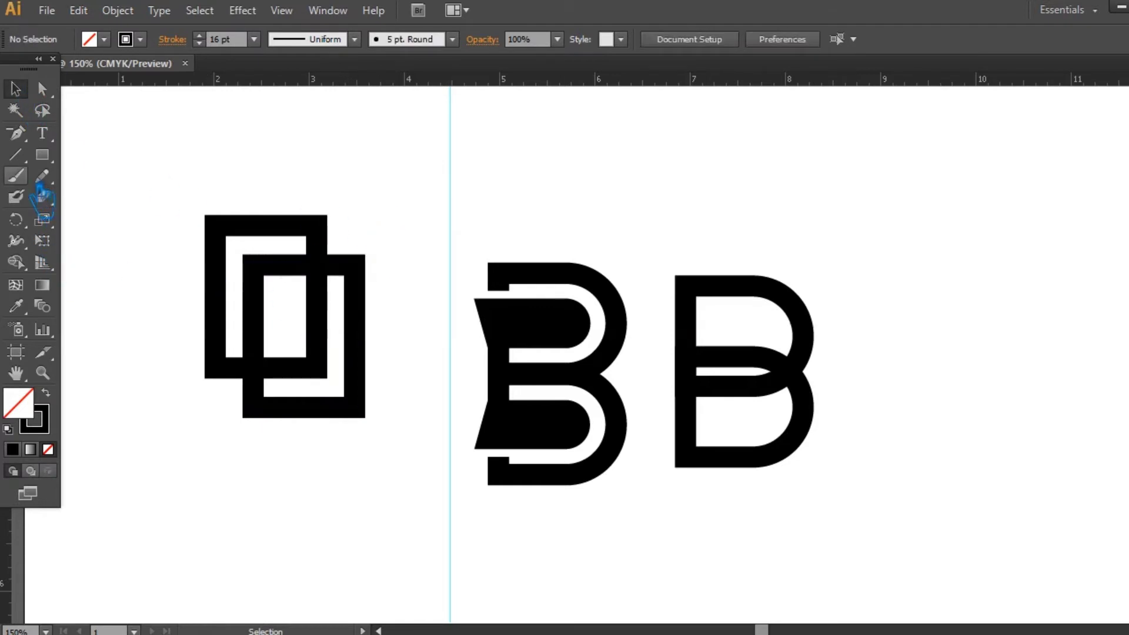
Draw a horizontal line about 0.7 in long across the middle of the rectangles' overlap and nudge it slightly right
left_click(16, 154)
left_click_drag(317, 316, 253, 316)
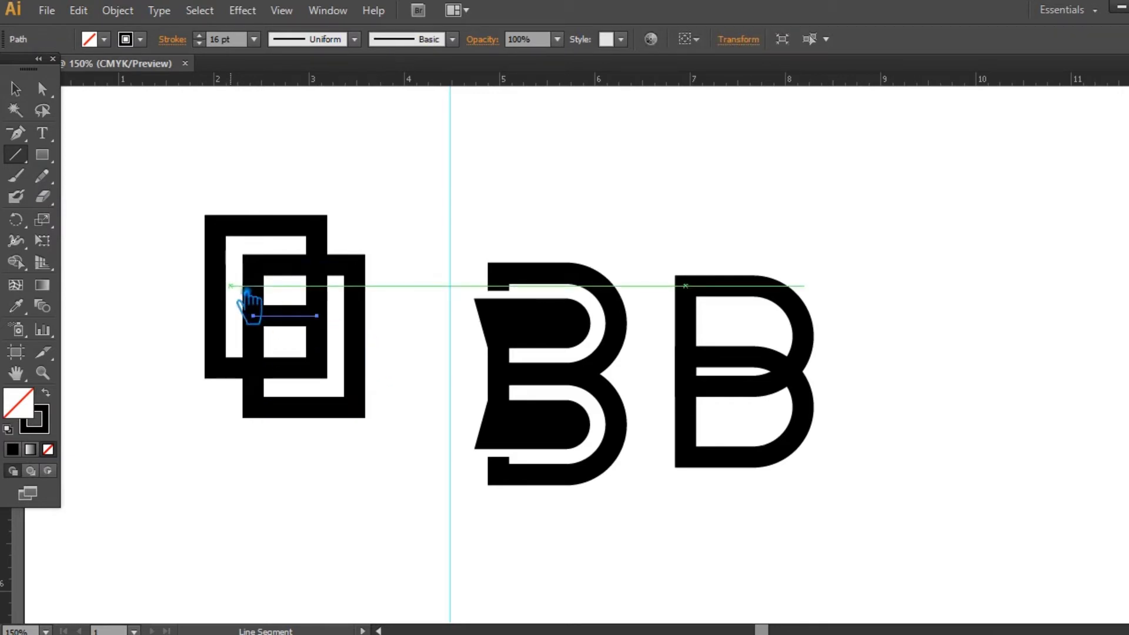
key("Right")
key("Right")
key("Right")
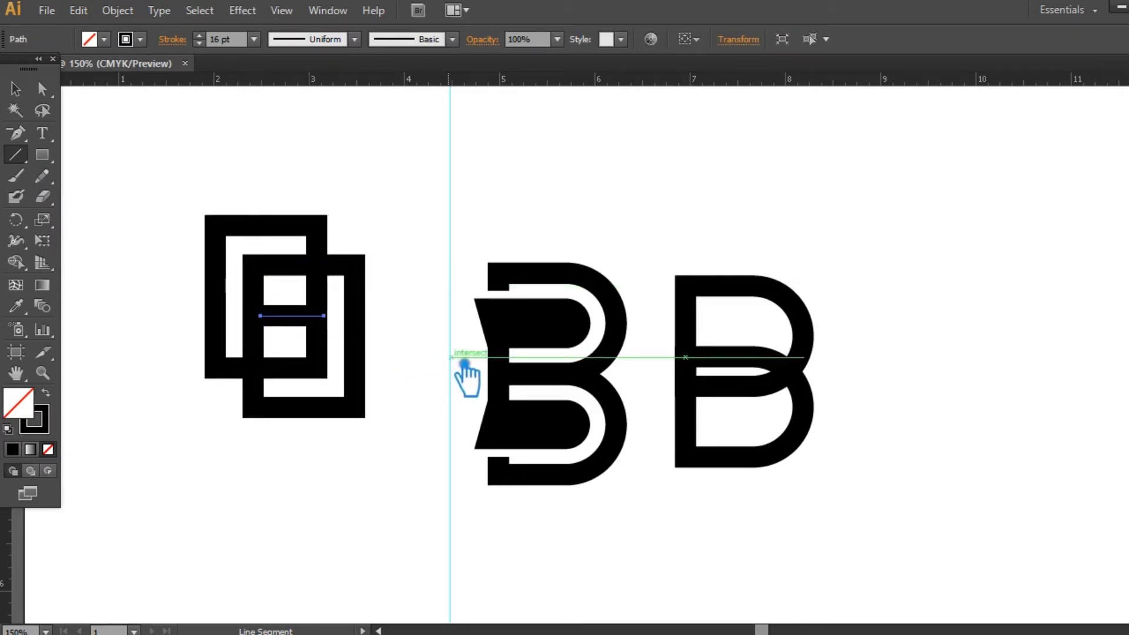
Nudge the middle line left and pull in its left end to shorten it to about 0.45 in
key("Left")
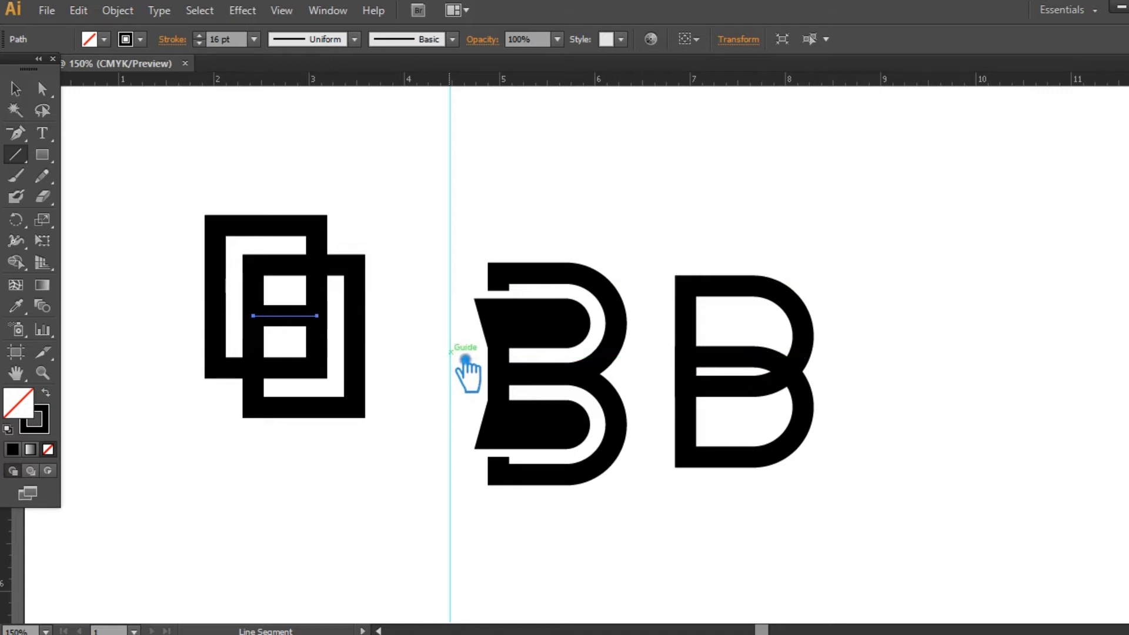
left_click(42, 88)
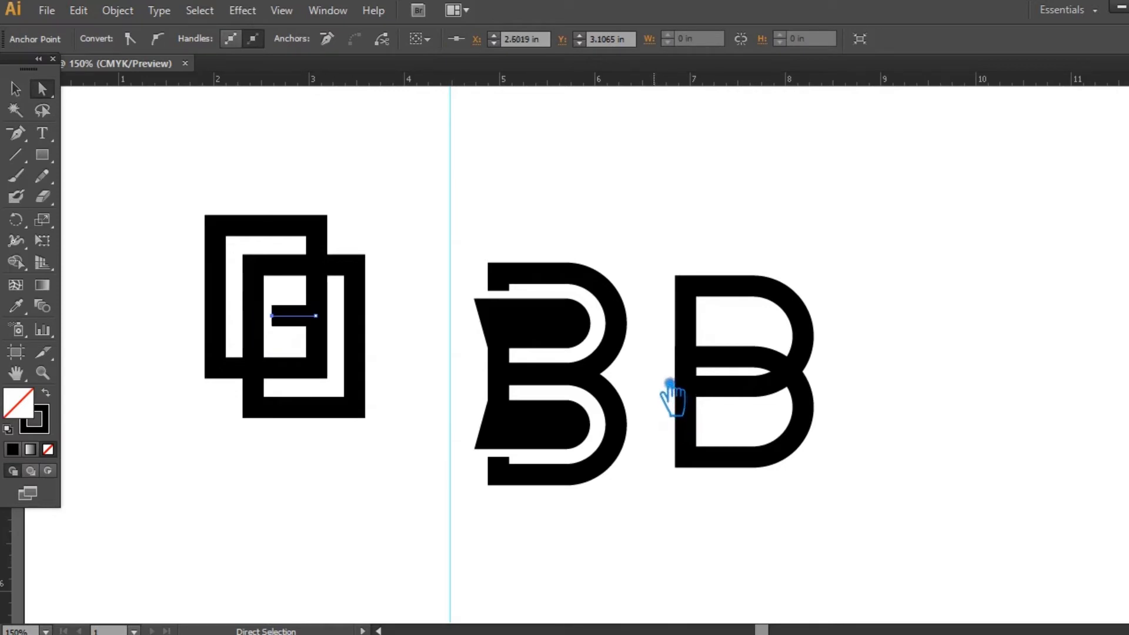
left_click(397, 219)
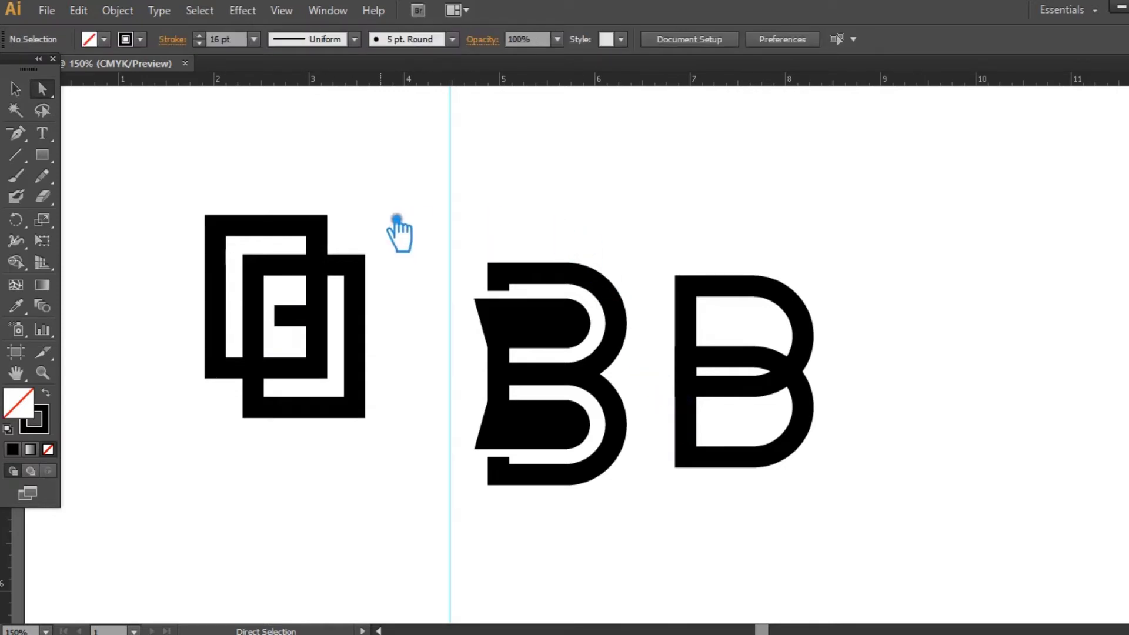
Expand the two overlapping rectangles and the middle line from strokes into filled shapes
left_click(357, 263)
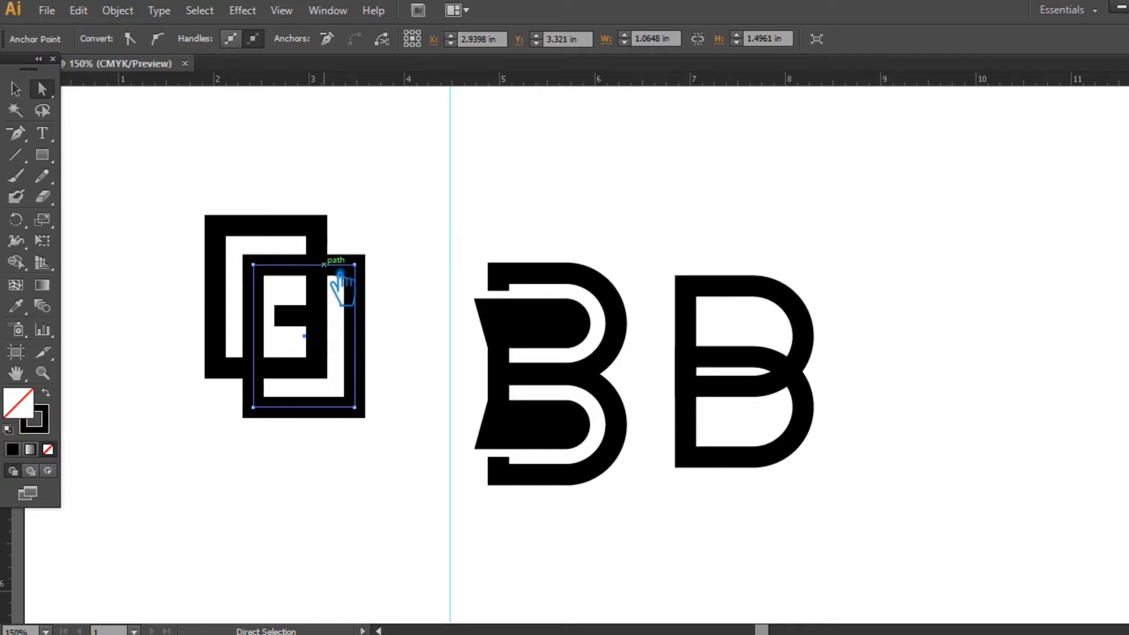
left_click_drag(195, 188, 404, 379)
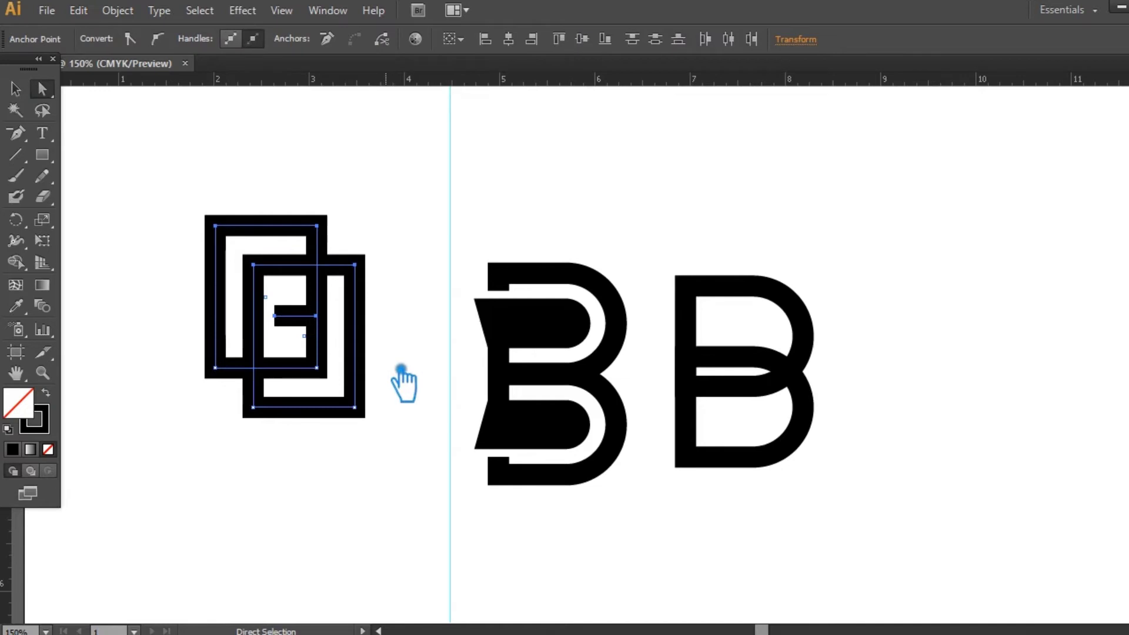
left_click(118, 10)
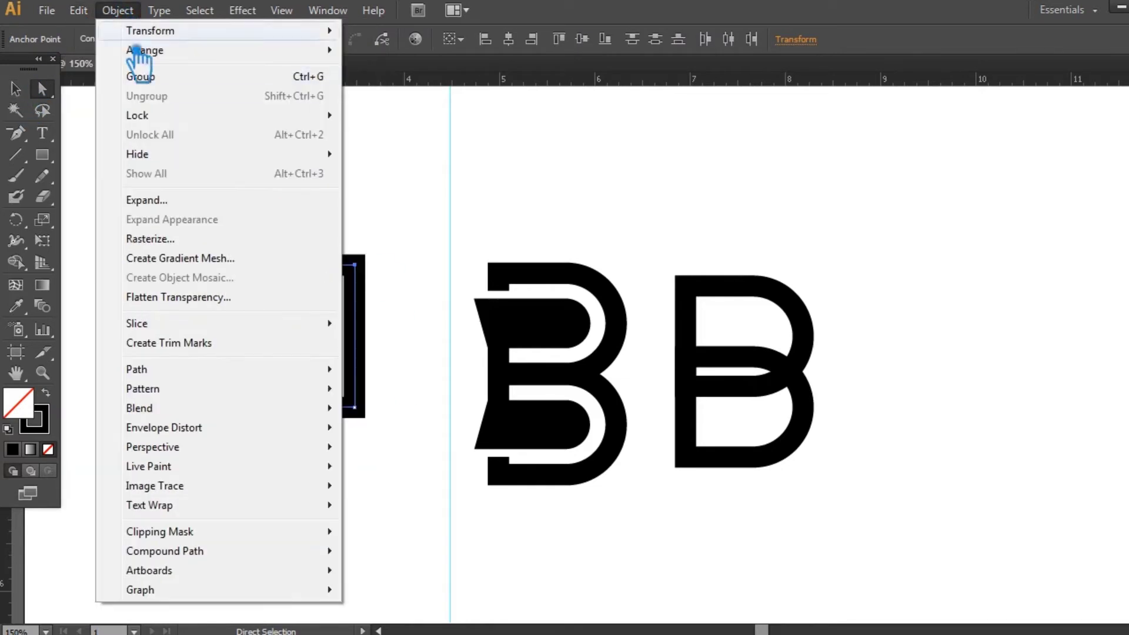
left_click(147, 200)
left_click(861, 380)
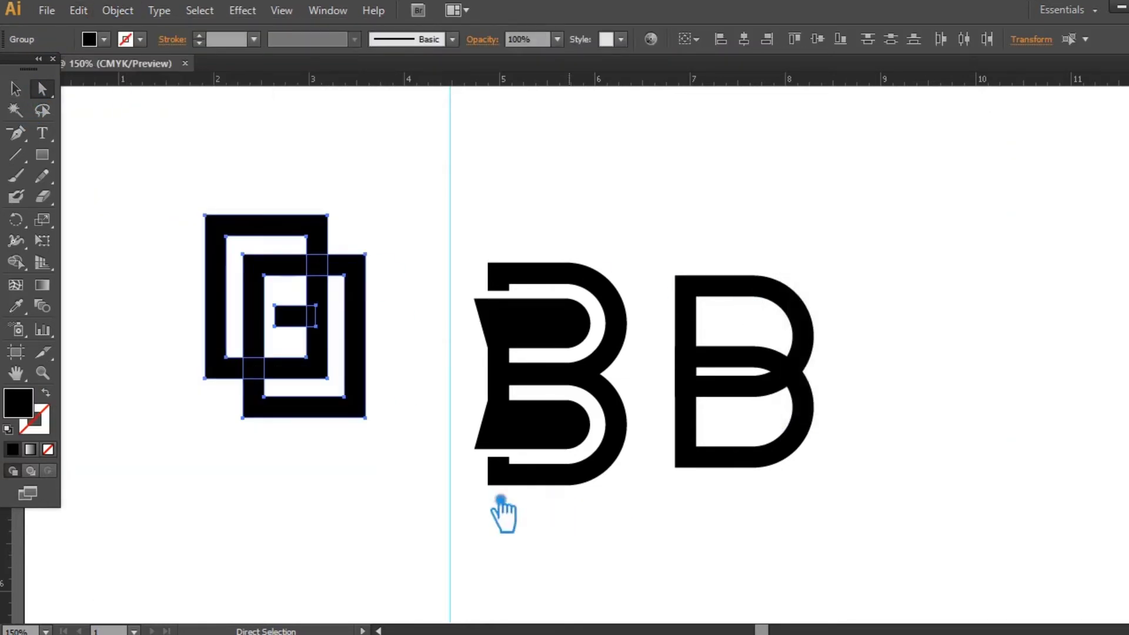
left_click(366, 458)
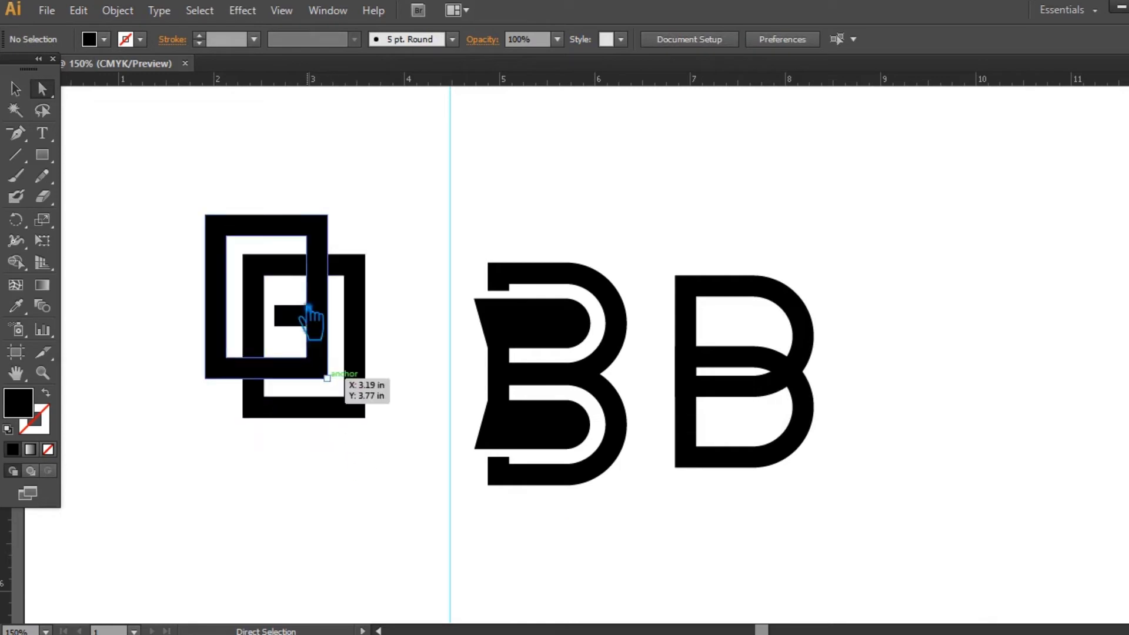
Draw two horizontal cutting lines, one along the front rectangle's upper outer edge and one along the back rectangle's upper inner edge
left_click(295, 266)
left_click(164, 177)
left_click(15, 154)
mouse_move(257, 263)
left_mouse_down()
mouse_move(434, 264)
mouse_move(422, 256)
left_mouse_up()
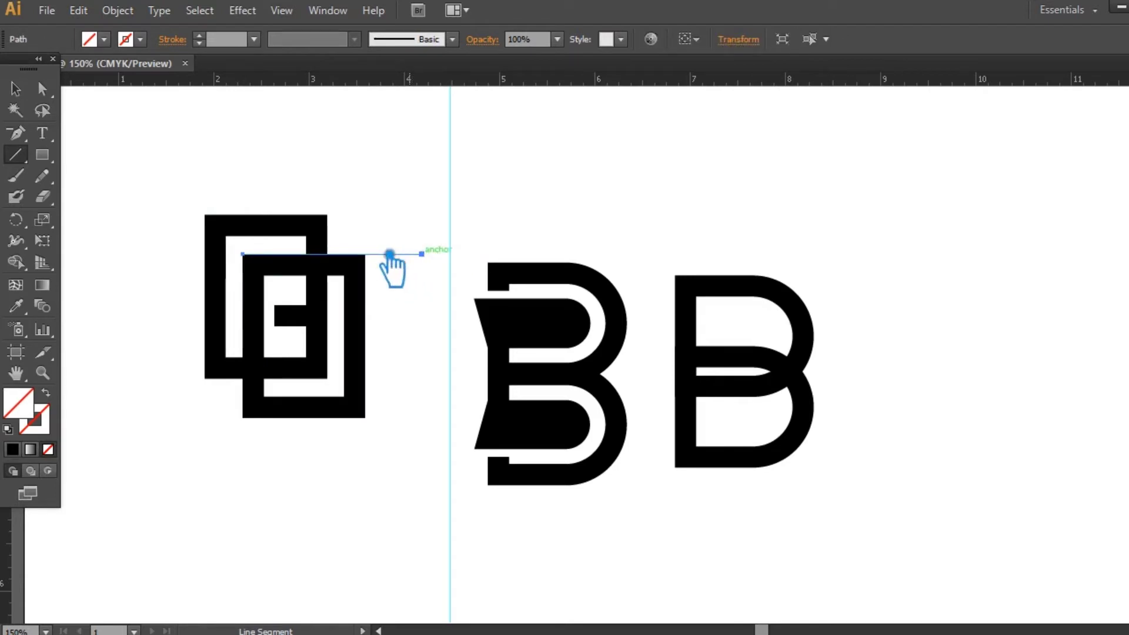
mouse_move(226, 237)
left_mouse_down()
mouse_move(454, 242)
mouse_move(434, 236)
left_mouse_up()
Divide the rectangles along the two horizontal cutting lines with Pathfinder and ungroup the resulting pieces
left_click(227, 184)
left_click_drag(210, 169, 411, 295)
key("shift+ctrl+F9")
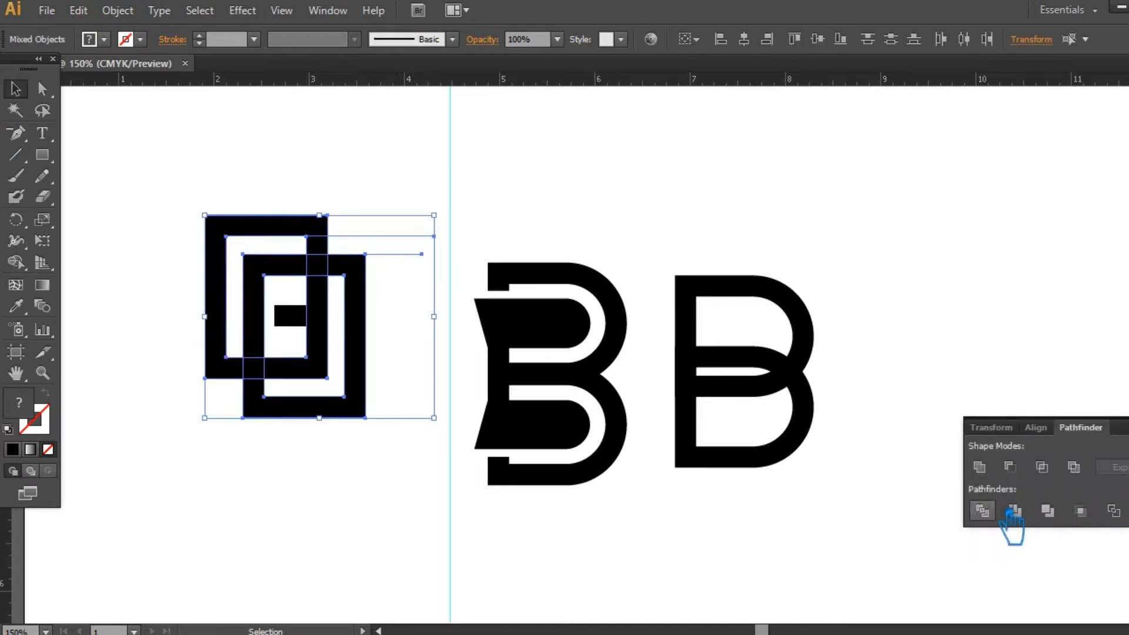
left_click(1016, 510)
left_click(404, 284)
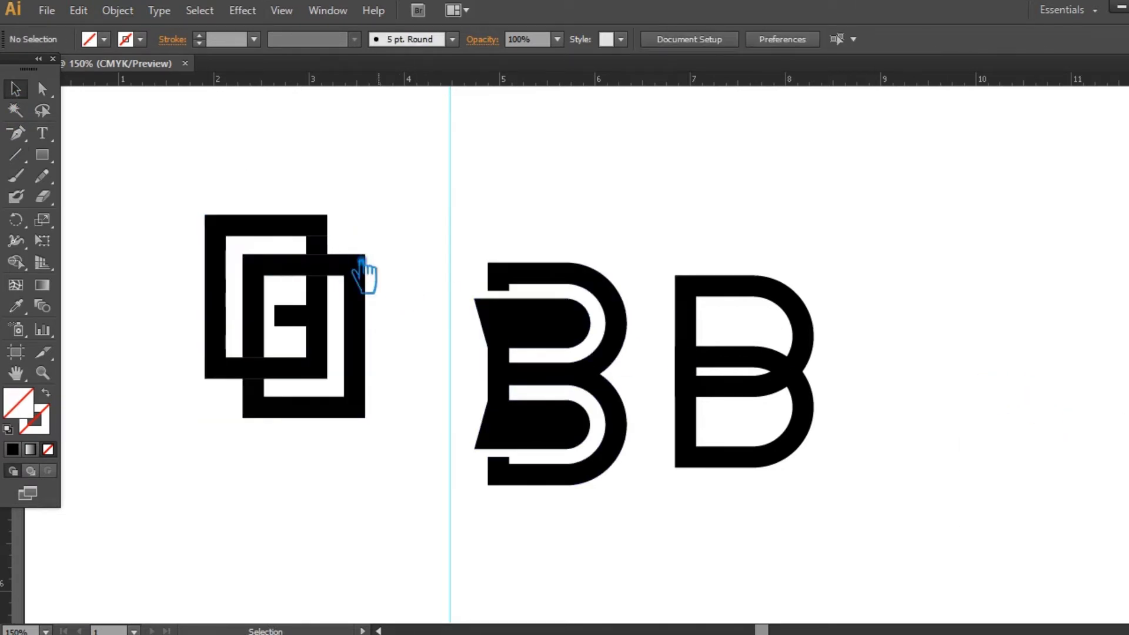
right_click(327, 247)
left_click(372, 343)
Delete the short piece of the back rectangle's right side between its top bar and the front rectangle
left_click(374, 231)
left_click(319, 246)
key("Delete")
left_click_drag(424, 466, 157, 196)
left_click(434, 207)
left_click(324, 251)
key("Delete")
left_click_drag(424, 468, 184, 164)
left_click(448, 218)
Try removing the front rectangle's outer right and bottom piece with the unfilled path inside it, and undo both deletions
left_click(381, 353)
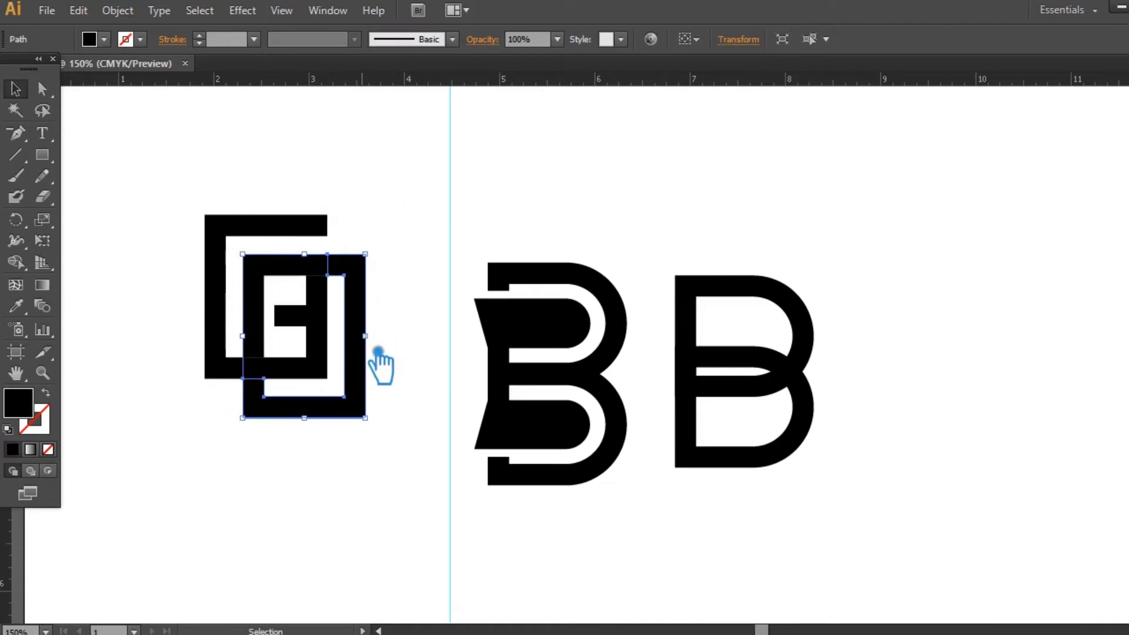
key("Delete")
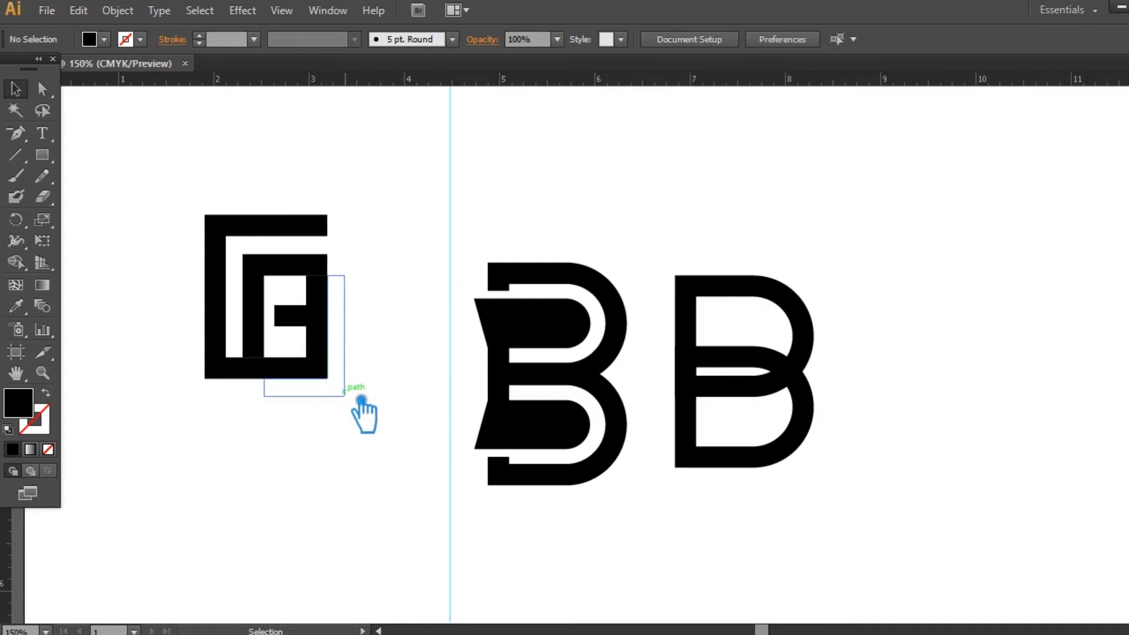
left_click(360, 399)
key("Delete")
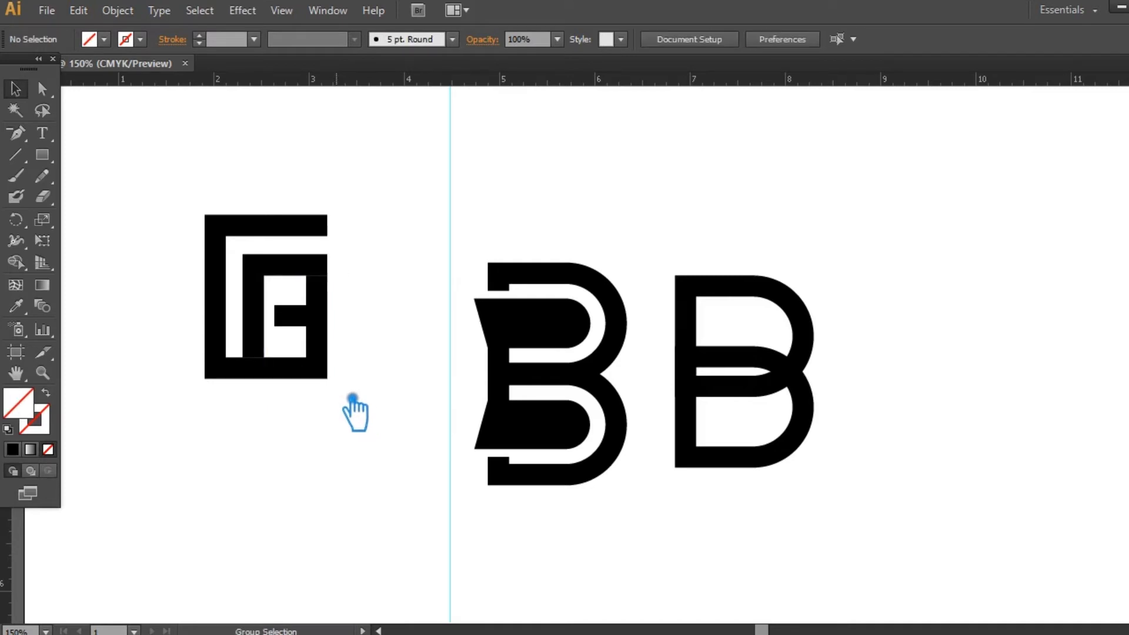
key("ctrl+z")
key("ctrl+z")
Try removing the front rectangle's upper-left piece inside the back rectangle, and undo the deletion
left_click(304, 300)
left_click(281, 281)
key("Delete")
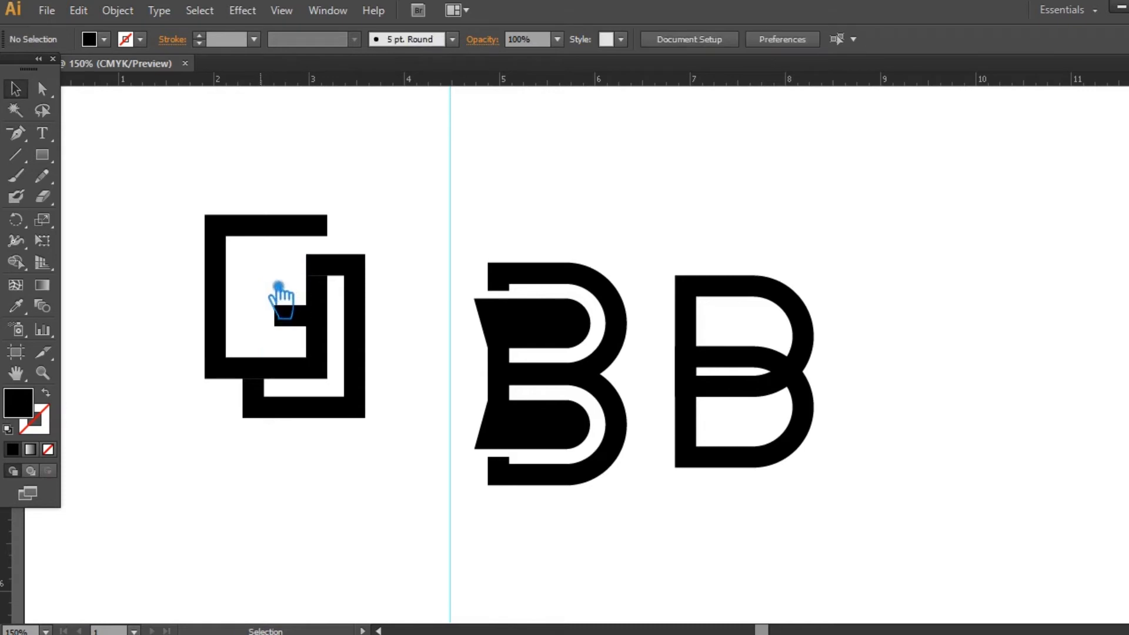
left_click(286, 281)
key("Delete")
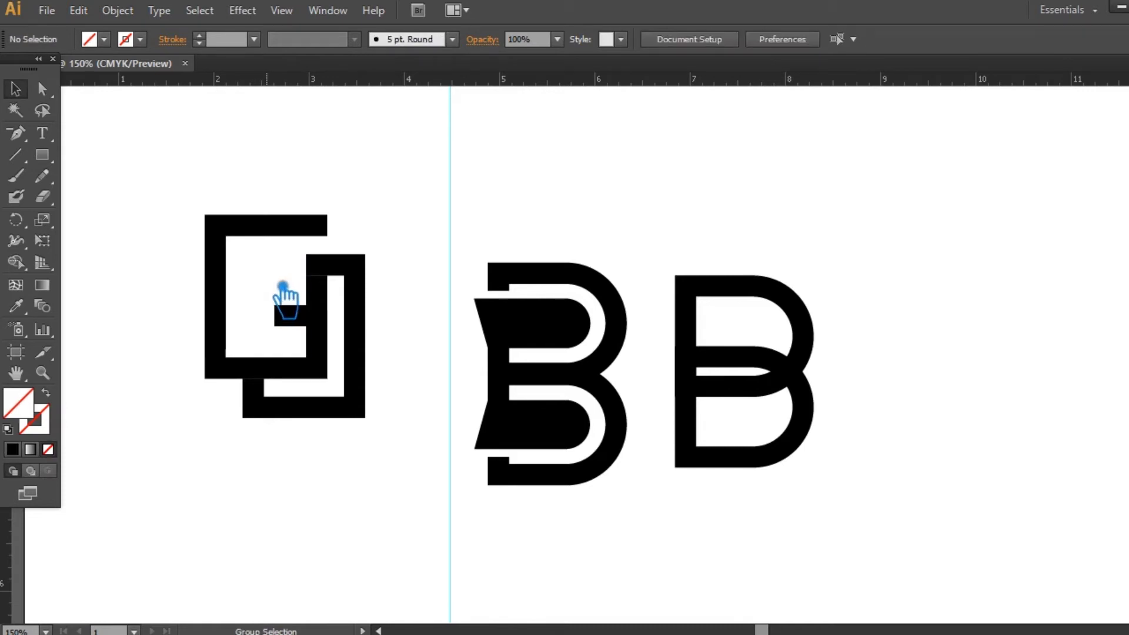
key("ctrl+z")
left_click(433, 227)
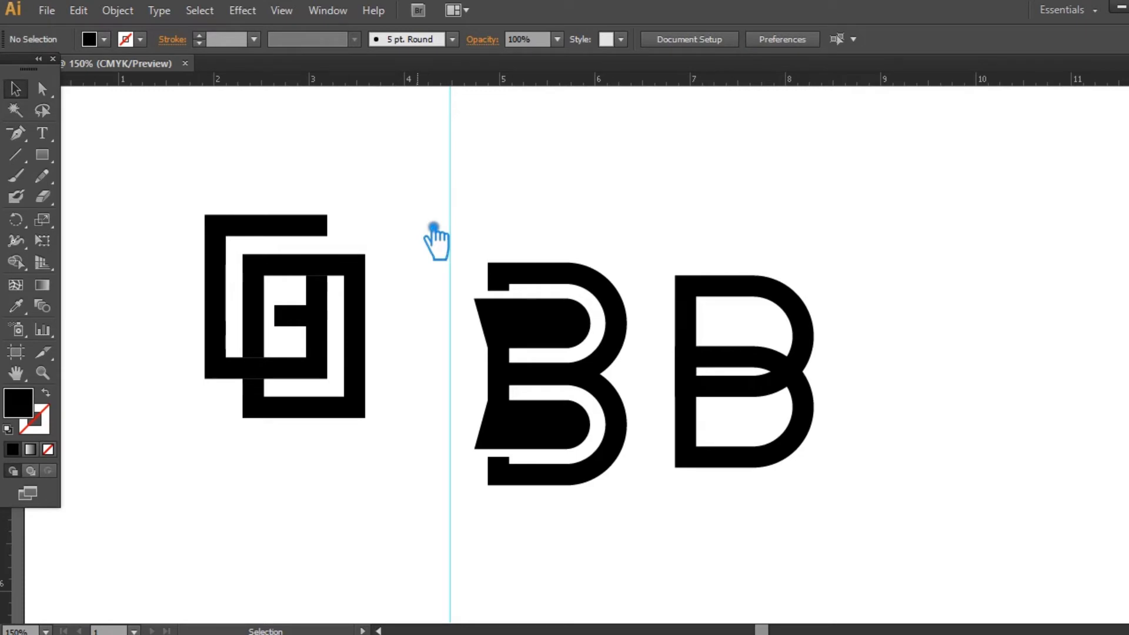
Draw two vertical cutting lines across the front rectangle's top bar, along the back rectangle's right edge and the front's inner right edge
left_click(328, 272)
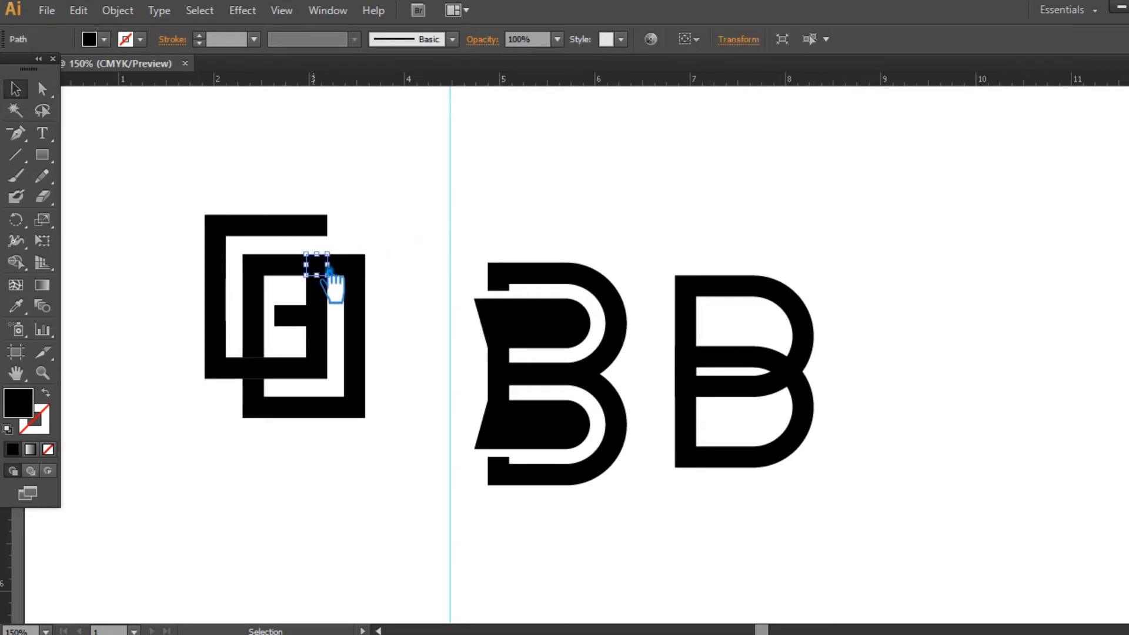
left_click(373, 206)
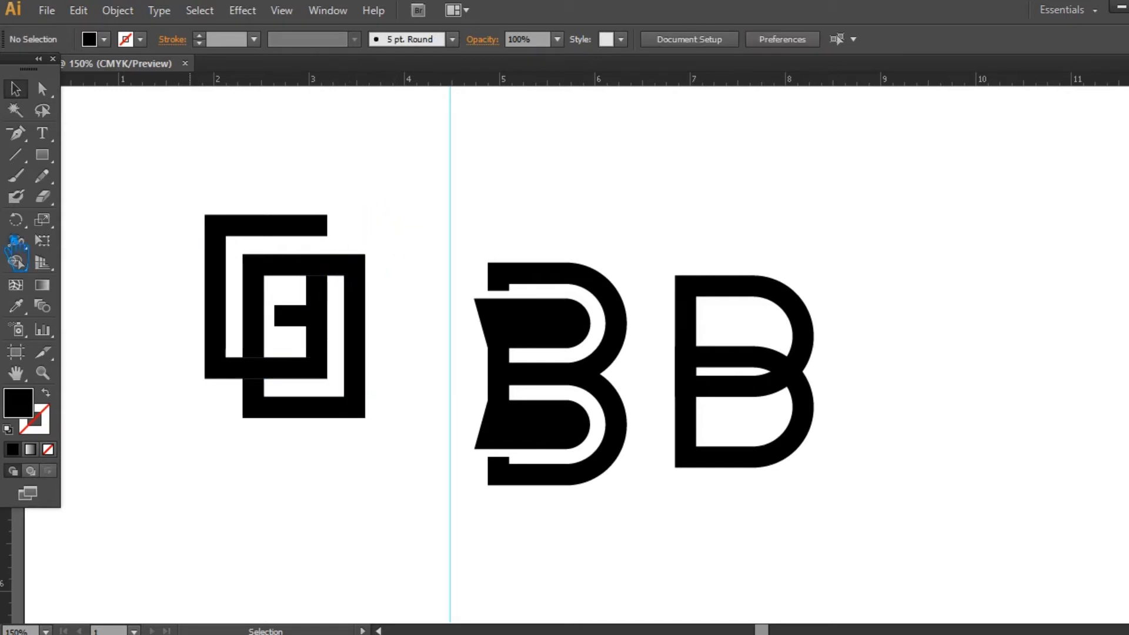
left_click(24, 158)
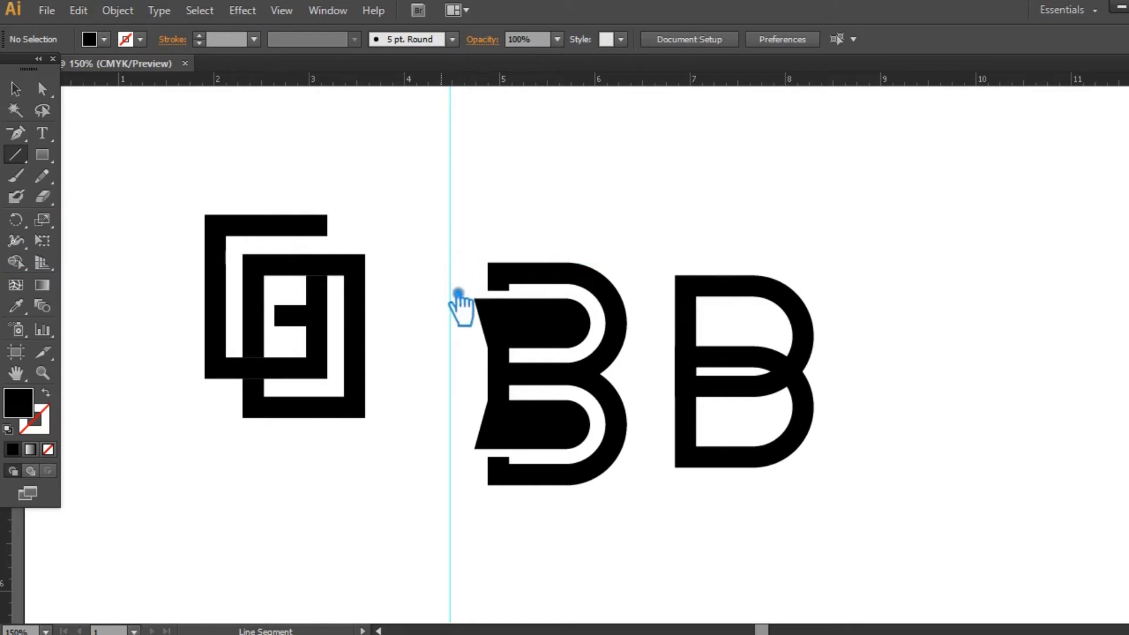
left_click_drag(328, 377, 342, 255)
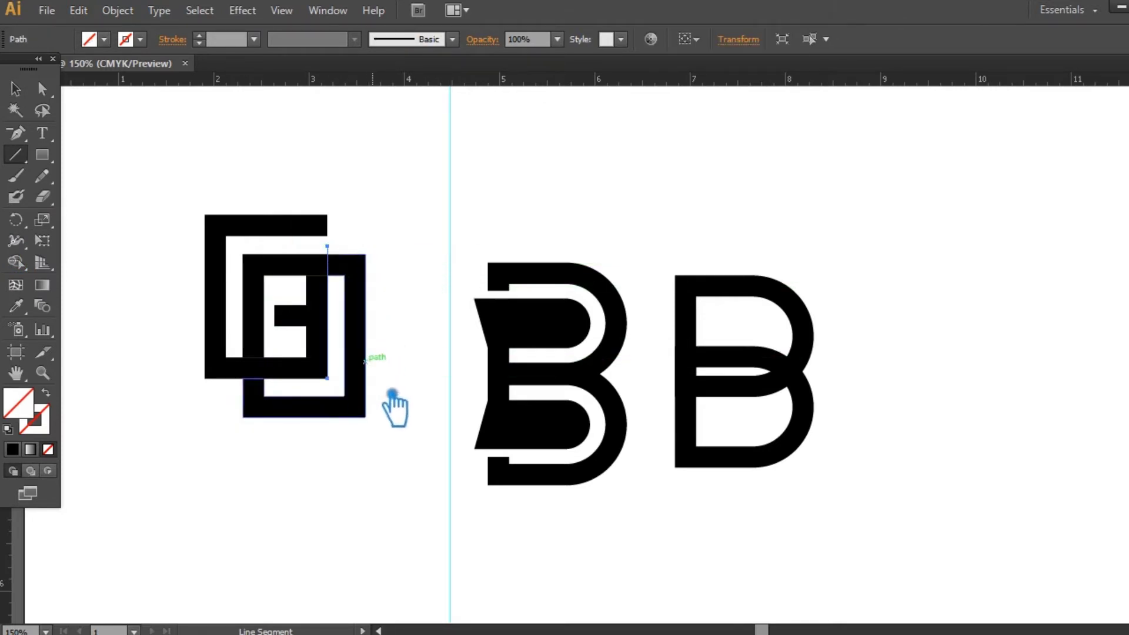
left_click_drag(344, 397, 344, 239)
Divide the front rectangle's pieces along the two vertical cutting lines with Pathfinder and ungroup the result
left_click(16, 87)
left_click(390, 259)
left_click_drag(415, 360, 338, 250)
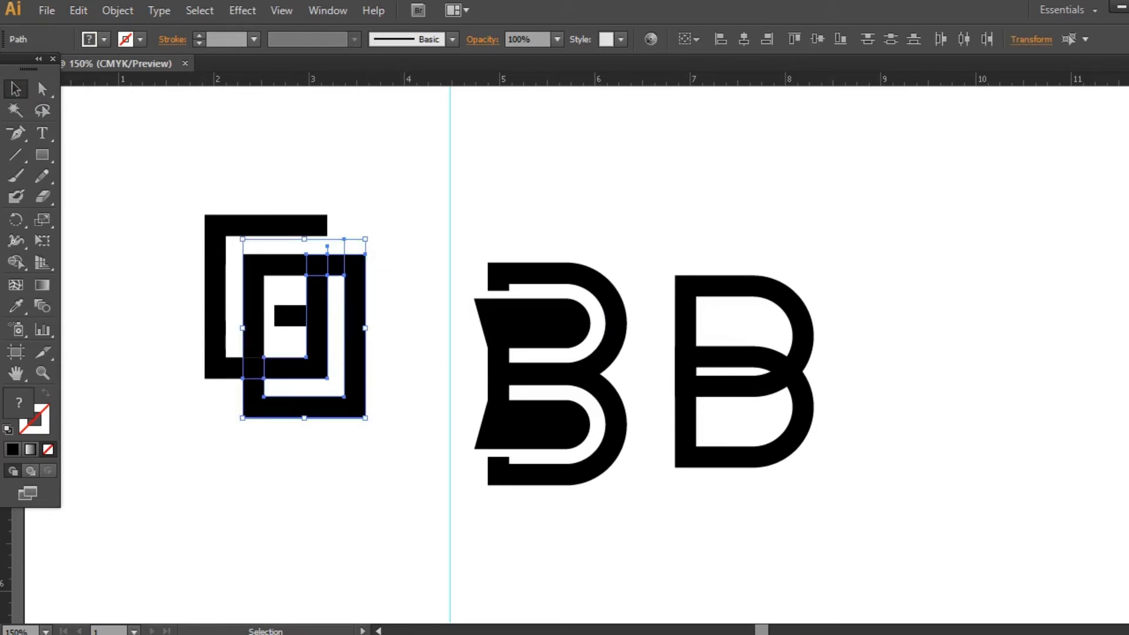
key("ctrl+shift+F9")
left_click(990, 514)
left_click(1049, 403)
right_click(346, 254)
left_click(411, 370)
Delete the short top-bar piece between the two vertical cuts to open a gap in the front rectangle
left_click(357, 274)
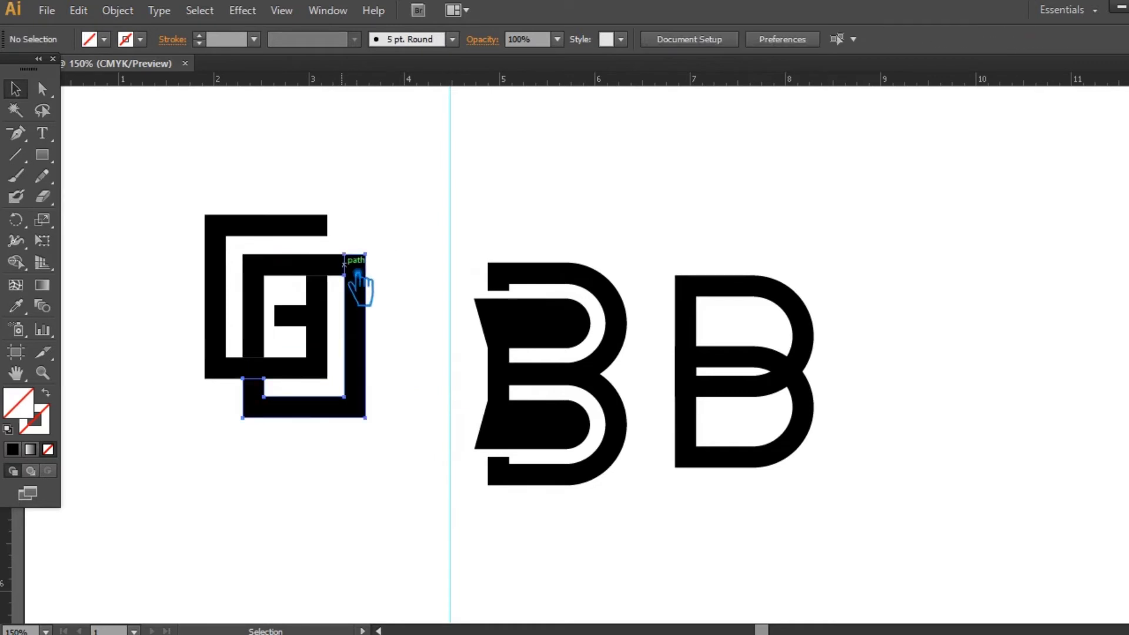
left_click(343, 267)
key("Delete")
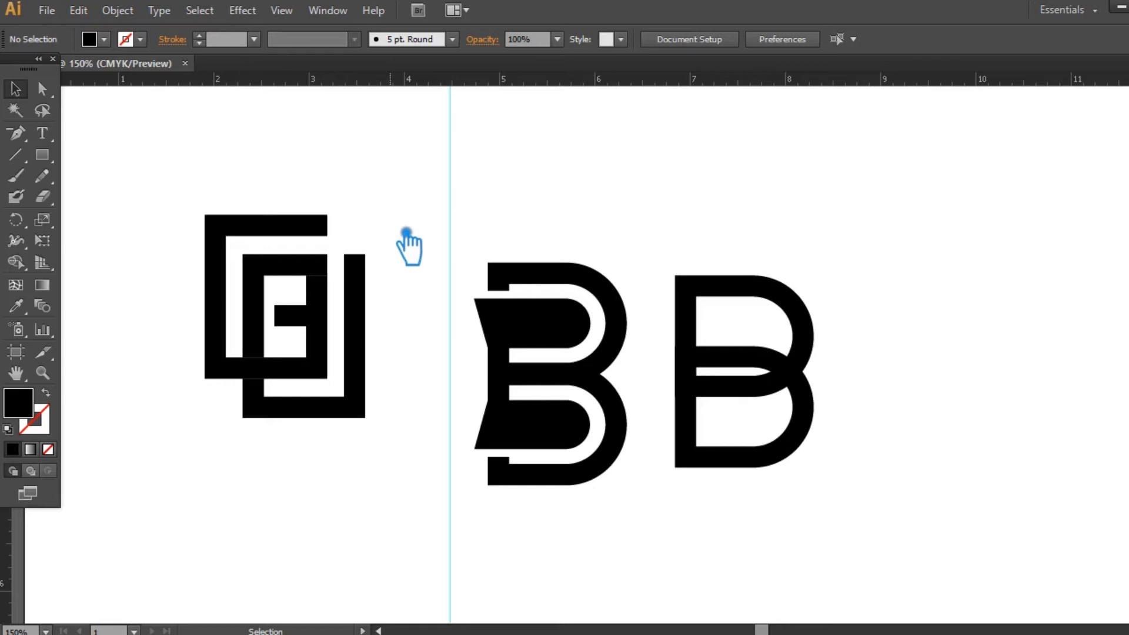
Try the mark without the inner upper-left corner piece, and undo that deletion
left_click(284, 274)
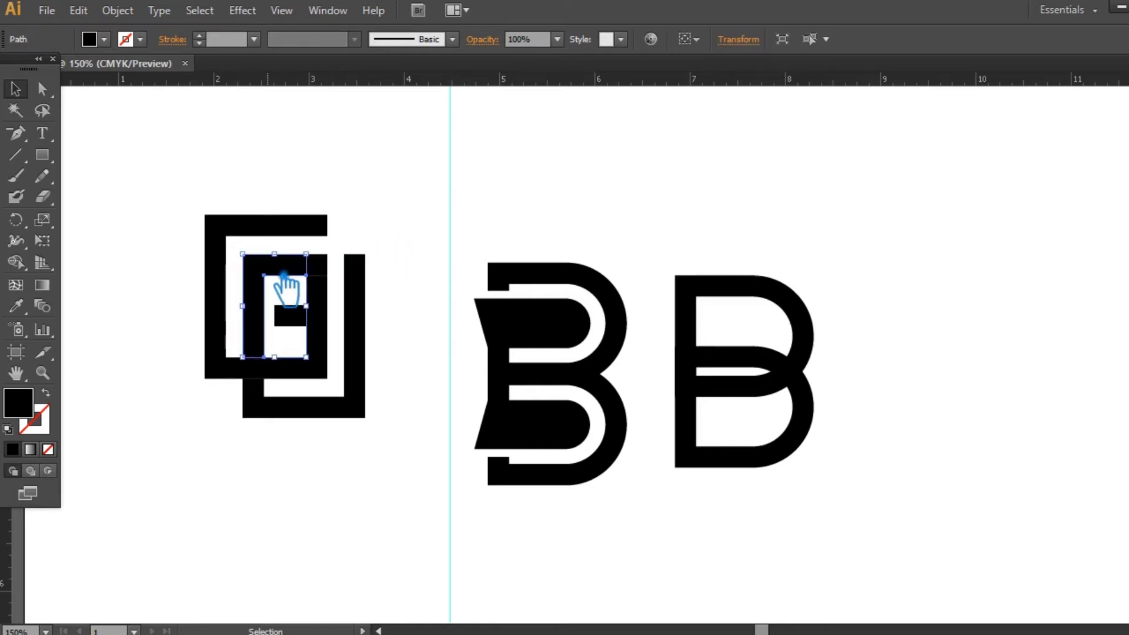
key("Delete")
left_click_drag(164, 160, 406, 467)
left_click(368, 330)
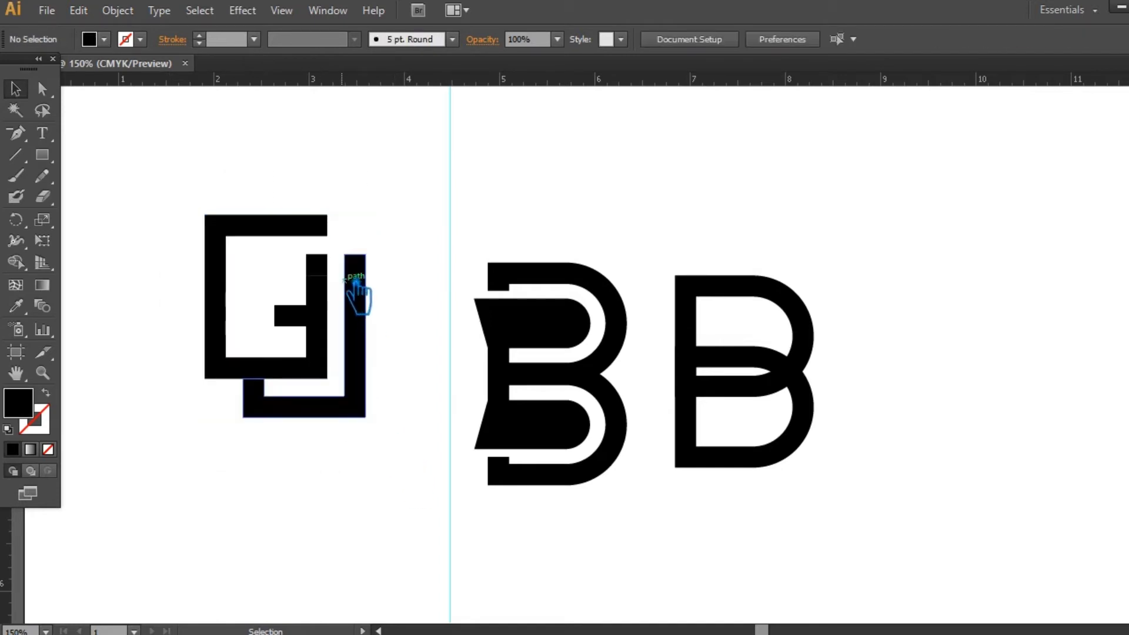
left_click(358, 294)
left_click(412, 274)
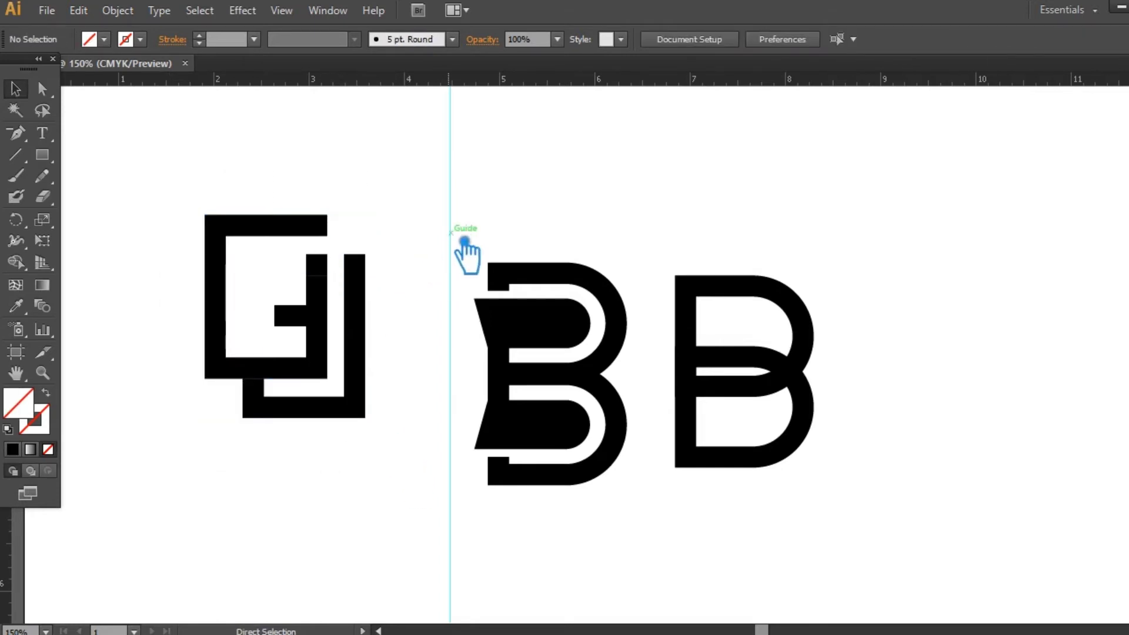
key("ctrl+z")
left_click(461, 232)
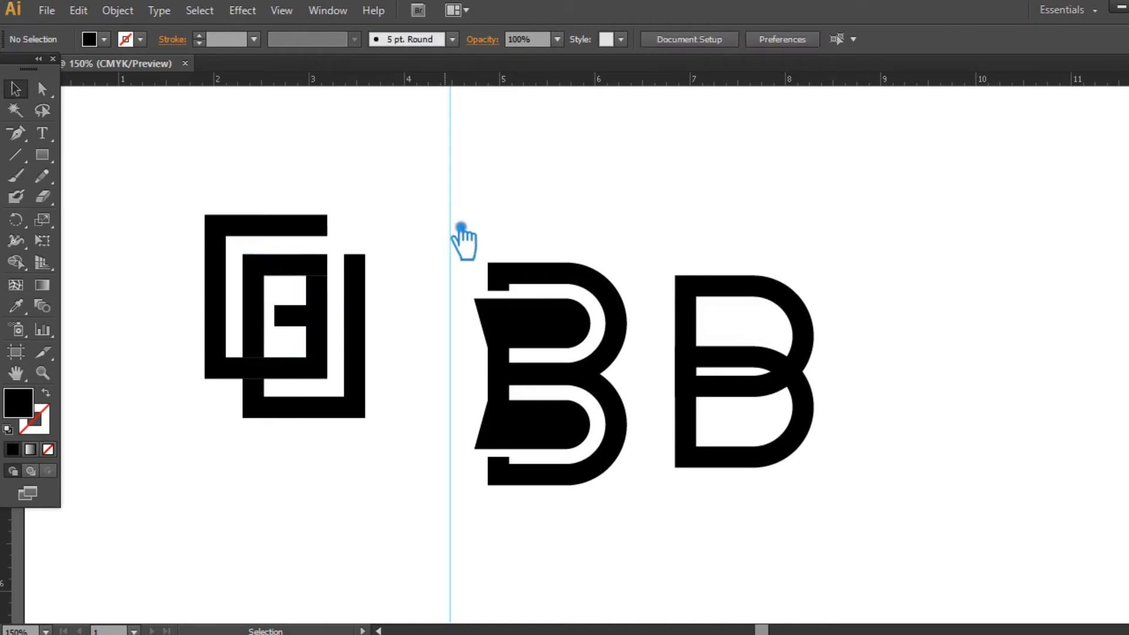
Unite all pieces of the rectangle mark into one compound shape
left_click_drag(407, 480, 168, 188)
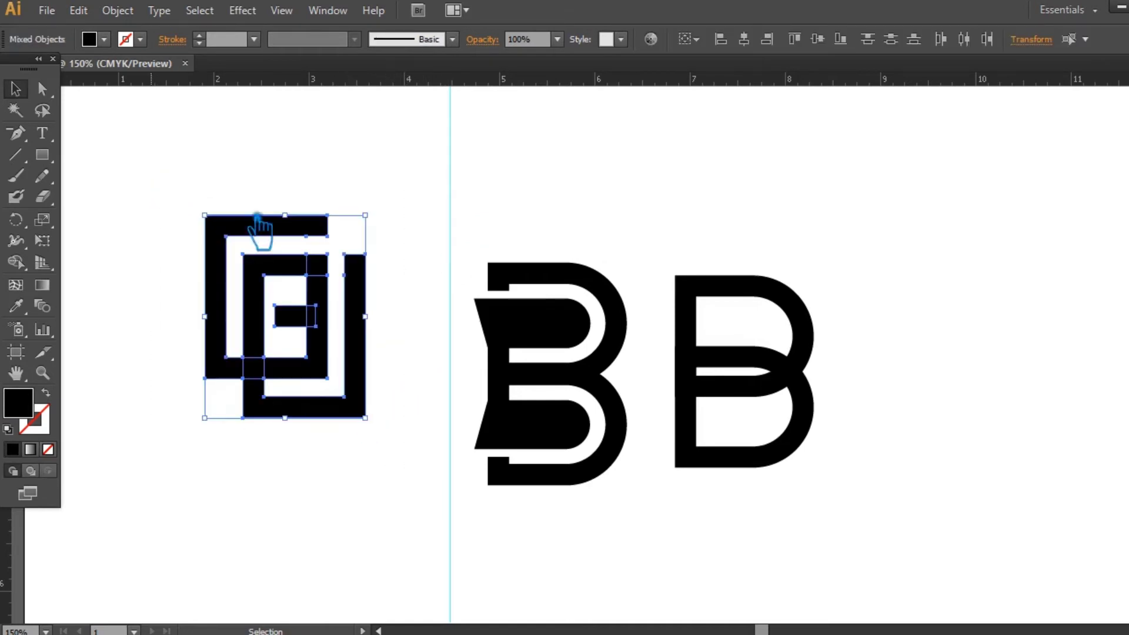
key("ctrl+shift+F9")
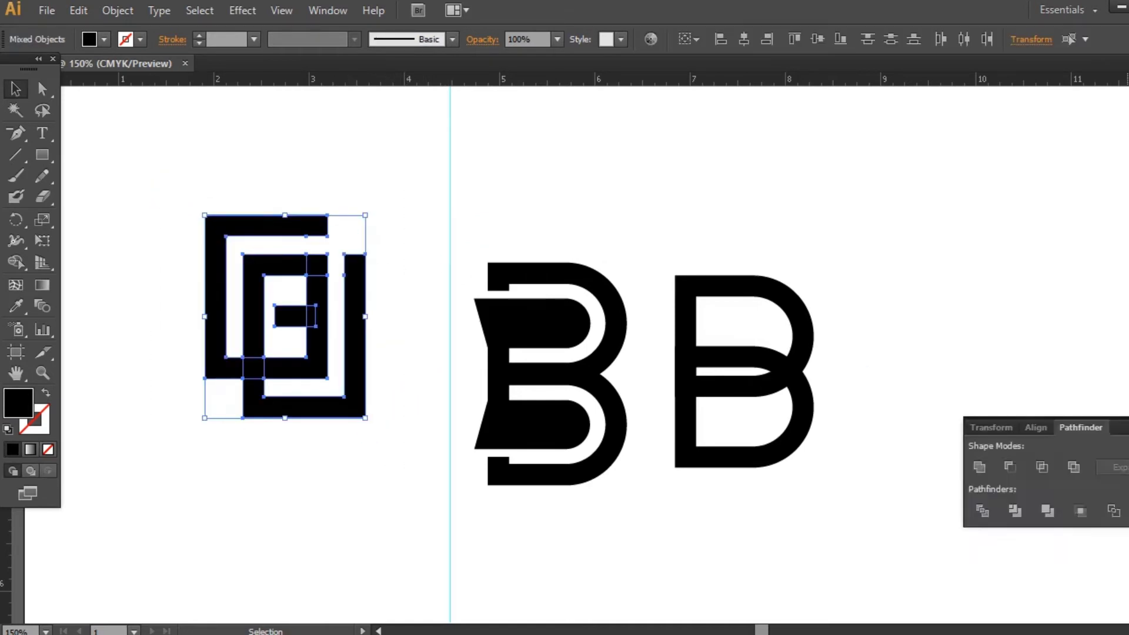
left_click(994, 474)
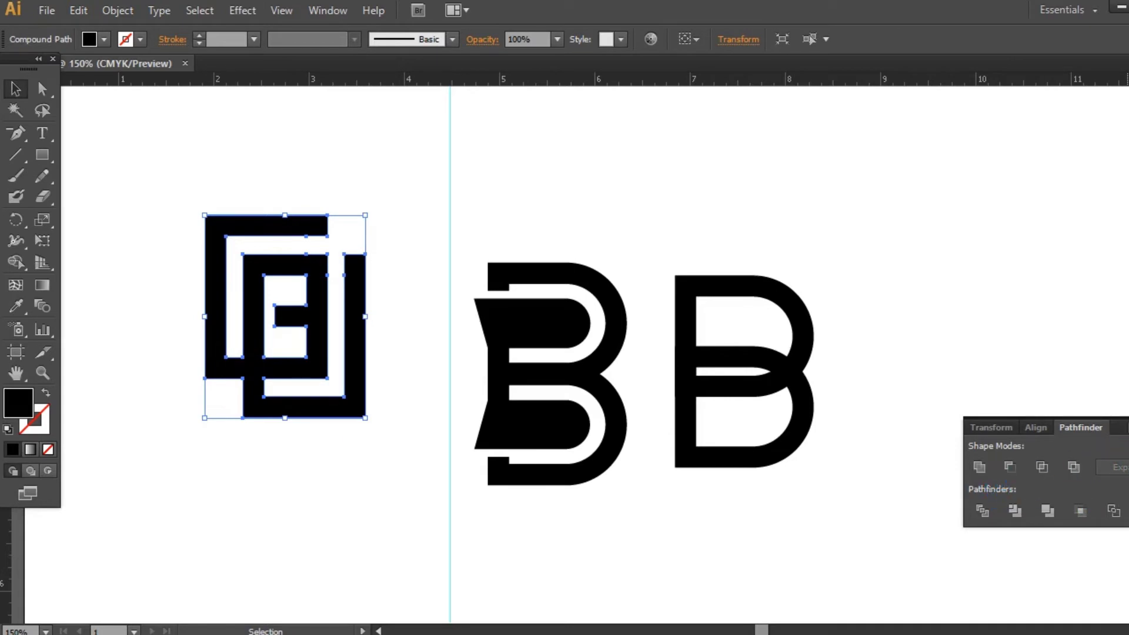
left_click(1053, 410)
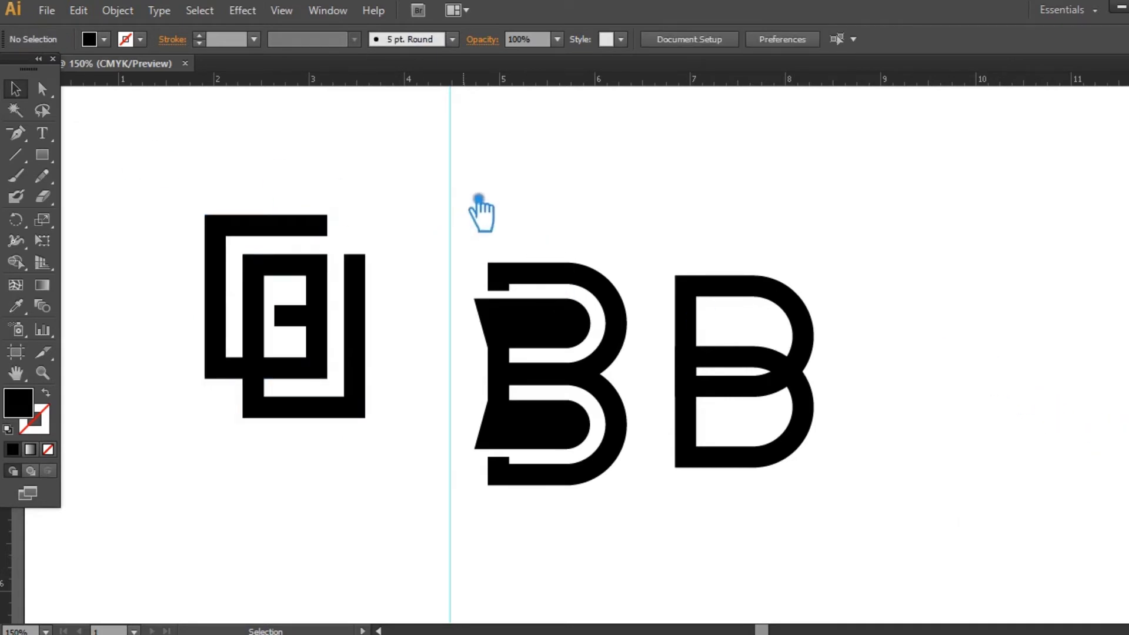
Unlock the guides, delete the vertical guide between the marks, and lock the guides again
right_click(466, 188)
left_click(518, 340)
left_click_drag(398, 152, 523, 218)
key("Delete")
right_click(468, 190)
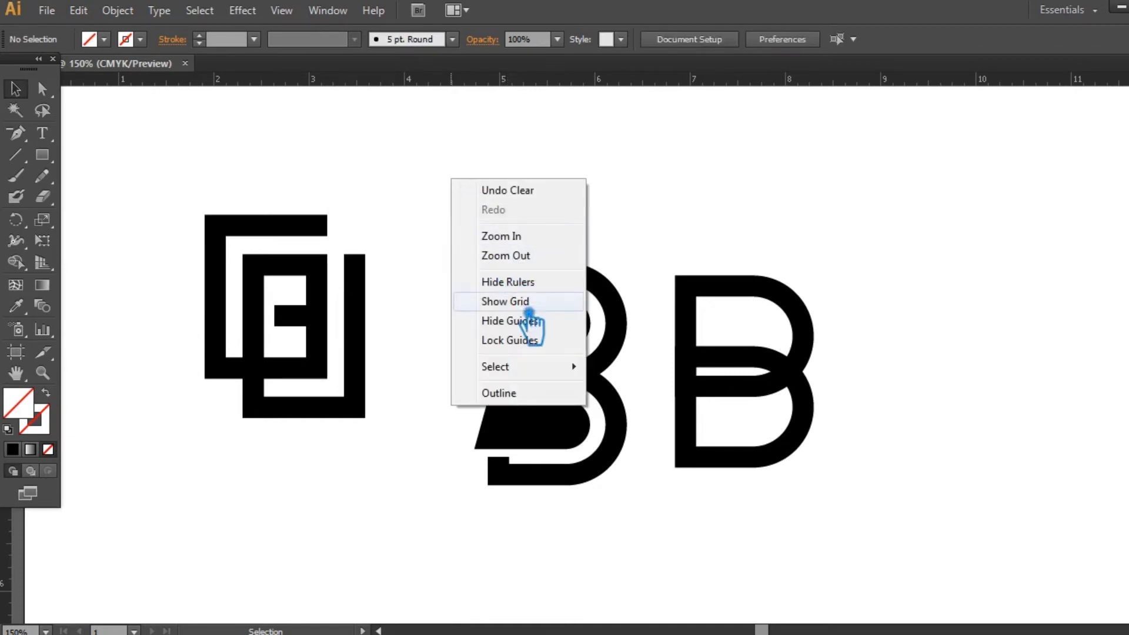
left_click(517, 340)
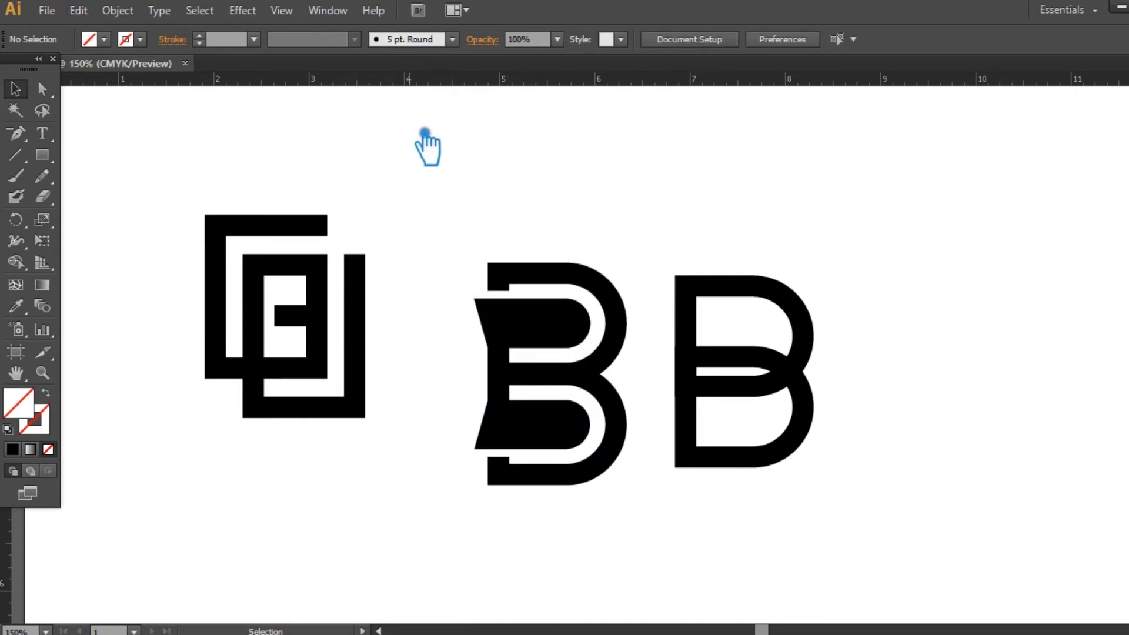
key("ctrl")
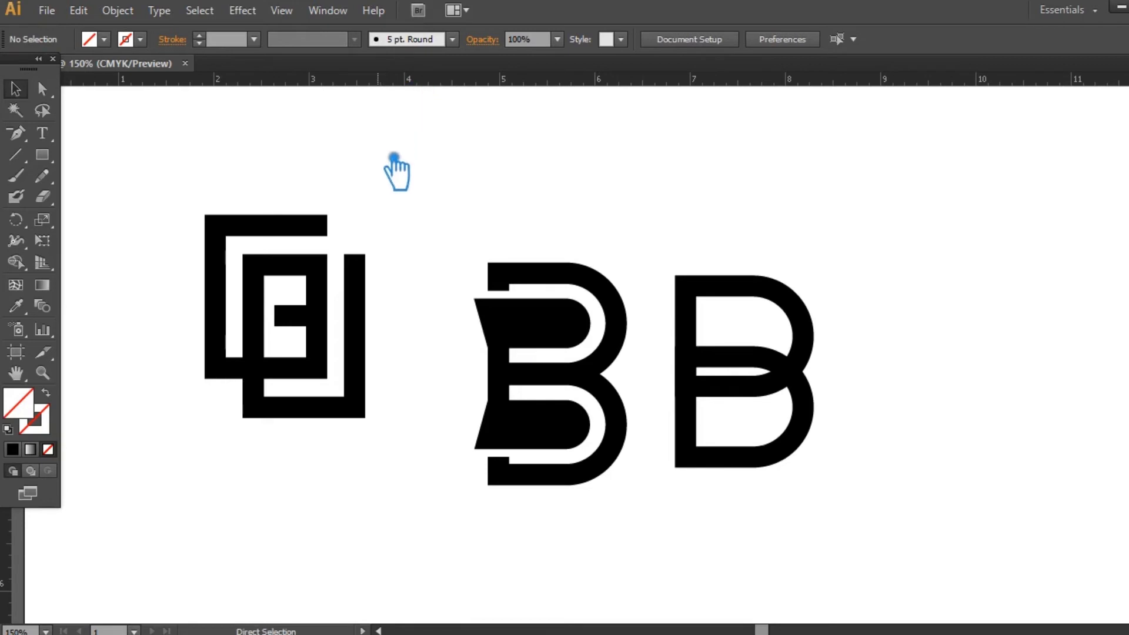
Create a three-sided polygon with a 0.6944 in radius beside the rectangle mark's upper right
left_click(57, 156)
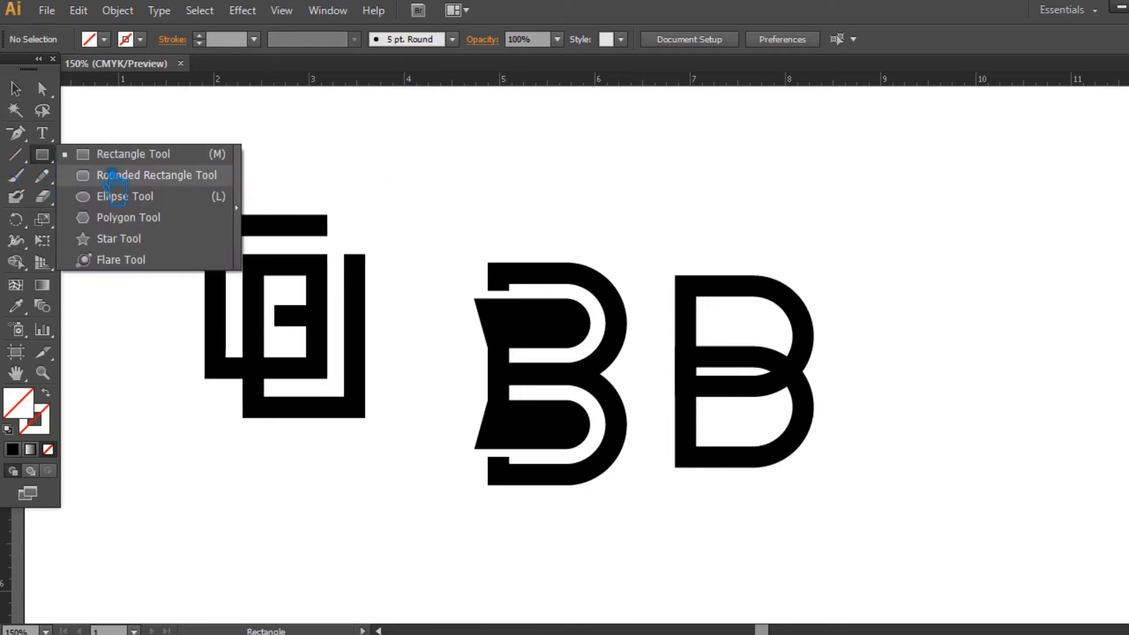
left_click(151, 230)
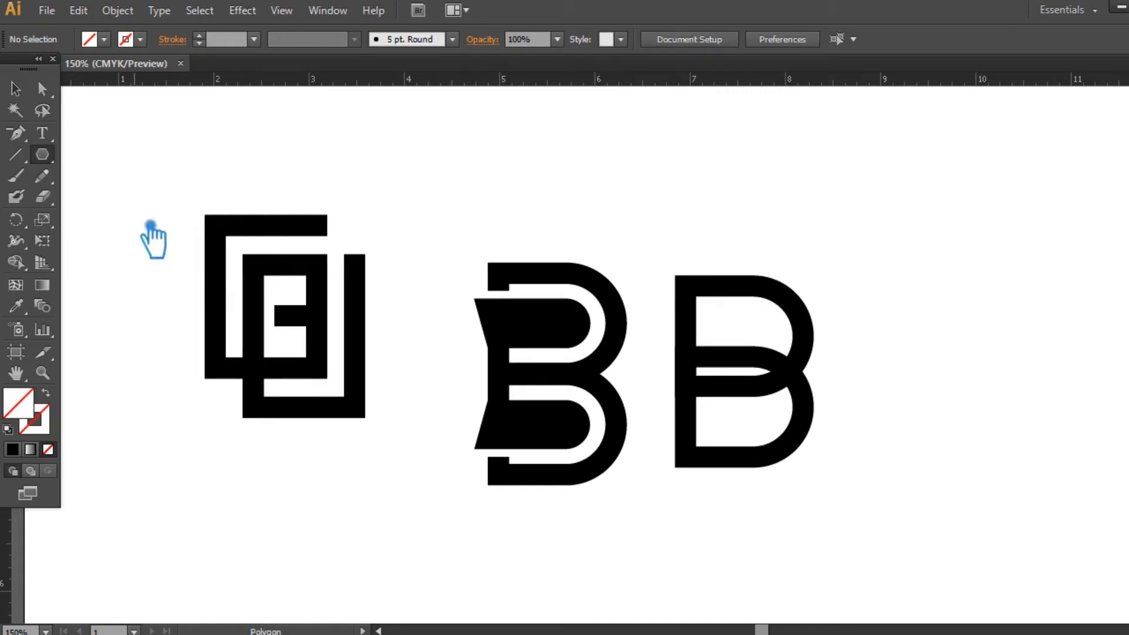
left_click(423, 222)
type("3")
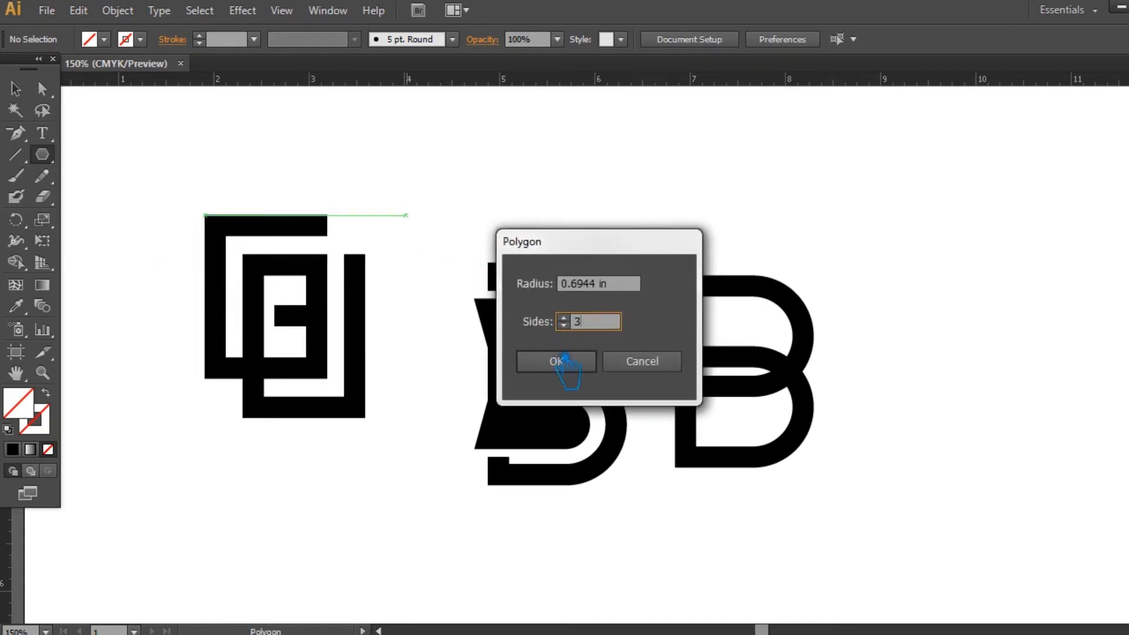
left_click(559, 361)
left_click(18, 89)
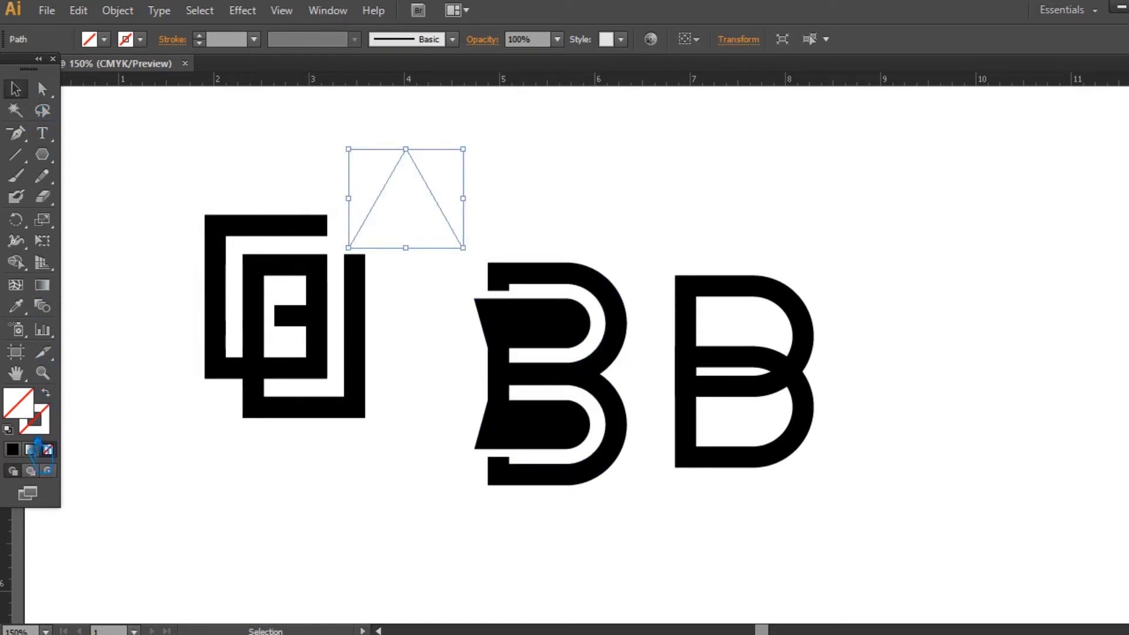
Fill the triangle with black and scale it down onto the top end of the rectangle mark's right vertical bar
left_click(28, 460)
left_click_drag(472, 148, 369, 262)
left_click(526, 191)
left_click(451, 227)
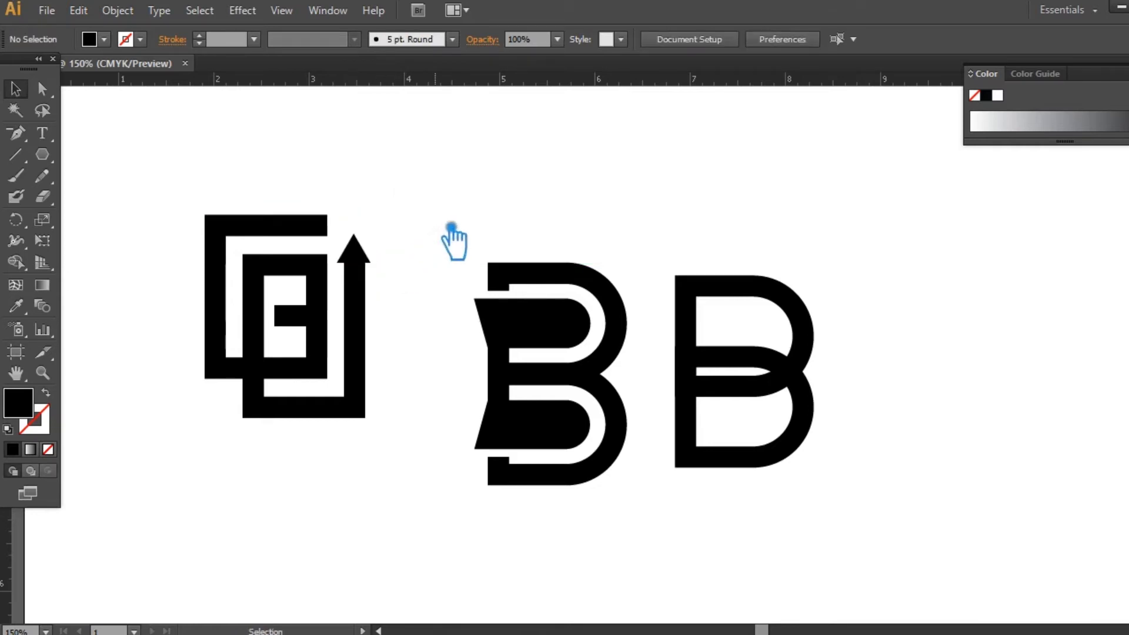
Shift the triangle slightly sideways by eye so it sits evenly over the vertical bar
key("ctrl+plus")
left_click_drag(454, 226, 734, 295)
left_click(419, 233)
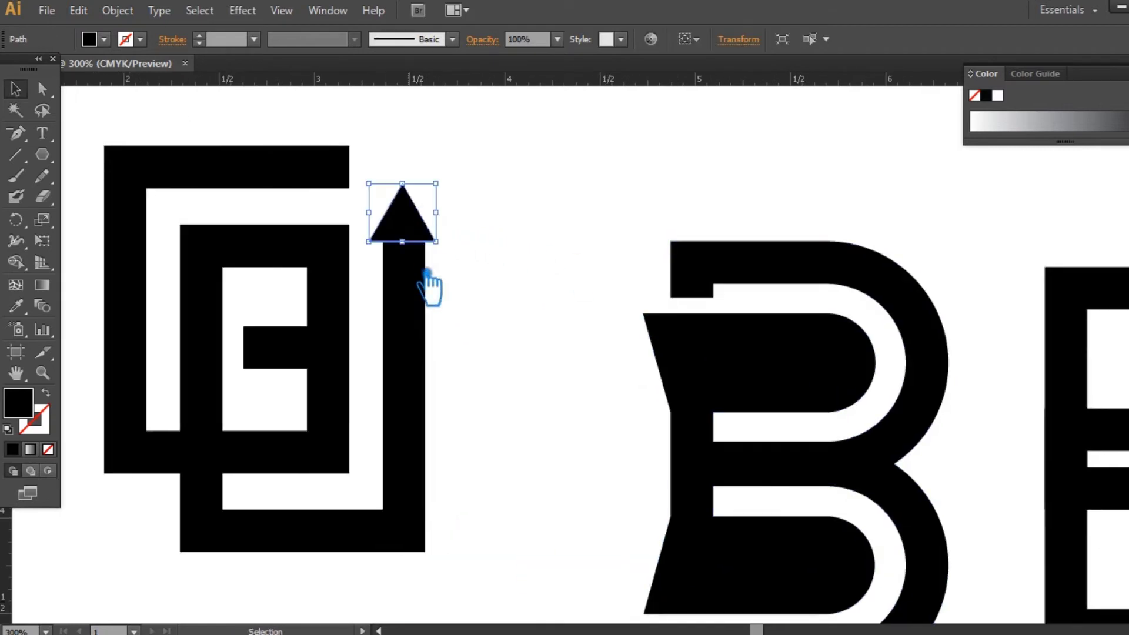
left_click(497, 289)
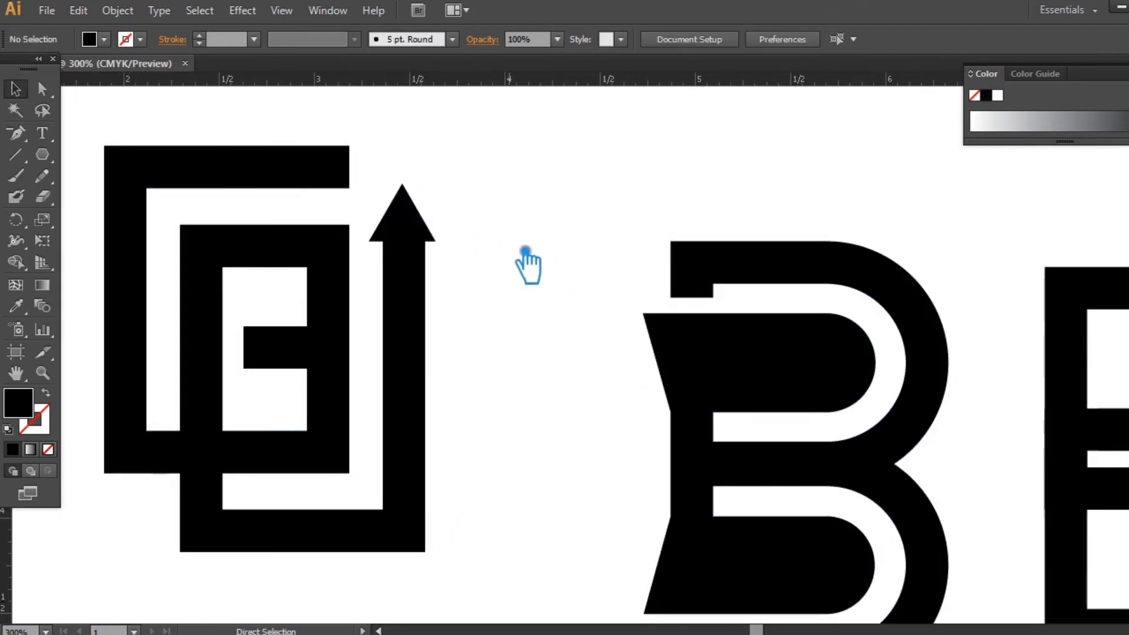
key("ctrl+plus")
key("ctrl+plus")
key("ctrl+plus")
left_click_drag(422, 230, 775, 403)
left_click_drag(578, 301, 574, 301)
left_click(805, 334)
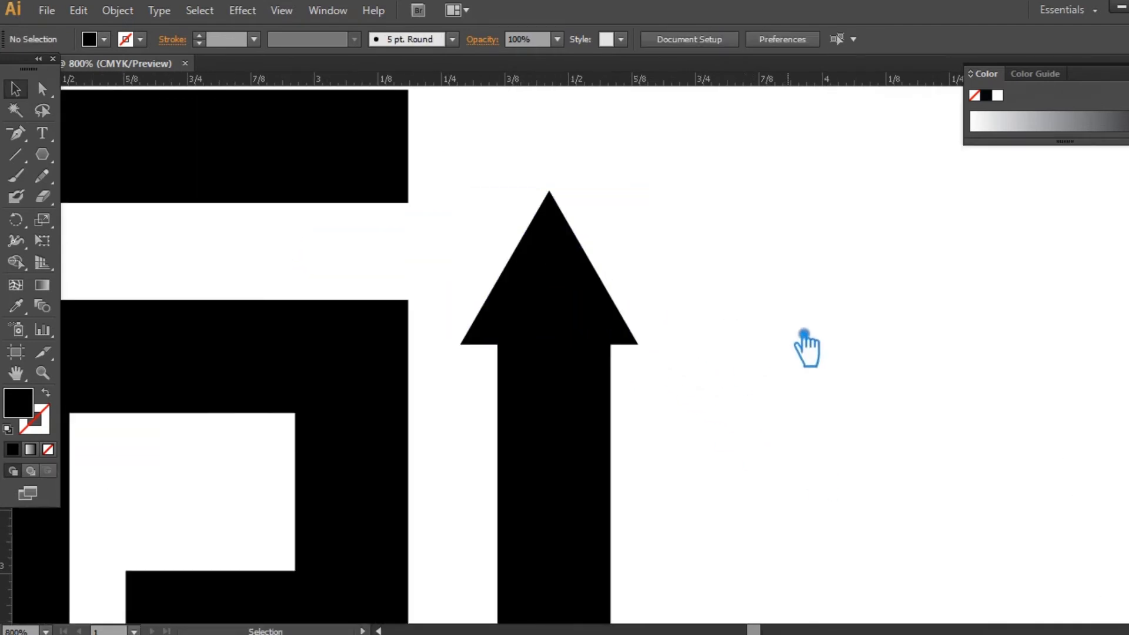
Try to centre the arrowhead on the vertical bar with small horizontal nudges
left_click_drag(584, 311, 591, 311)
left_click(741, 371)
left_click(608, 307)
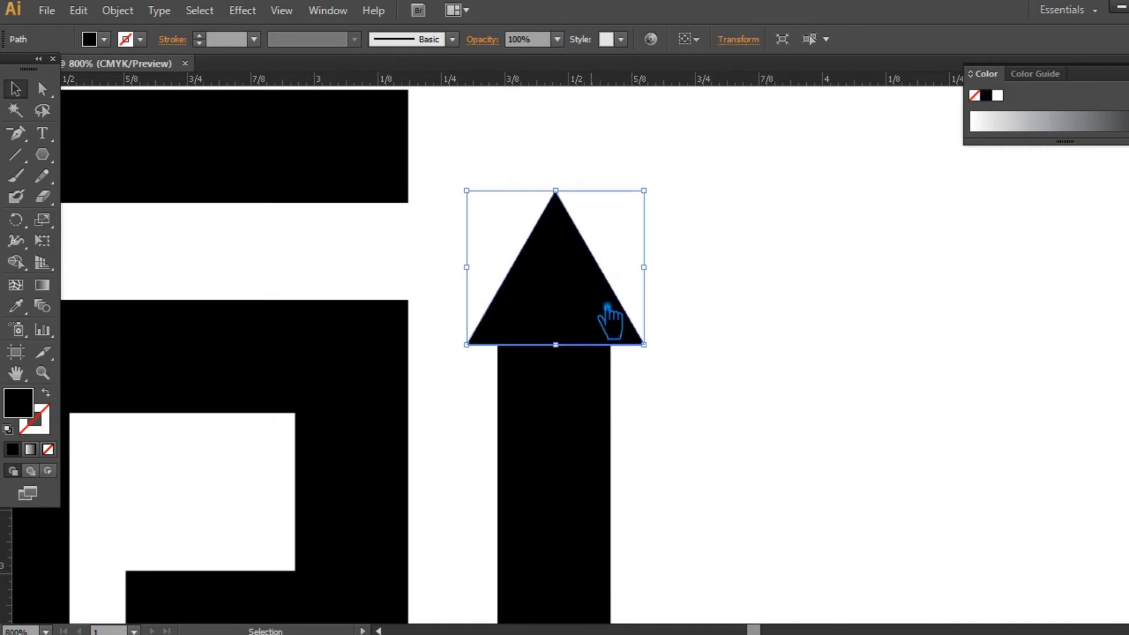
key("Left")
left_click(749, 282)
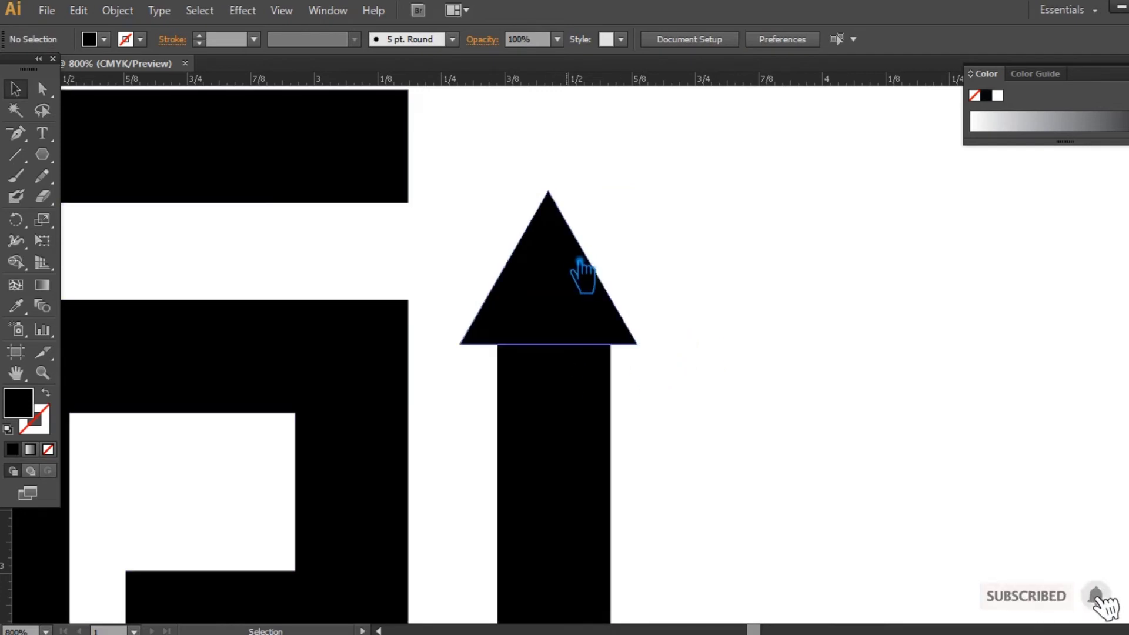
Place a vertical guide along the vertical bar's centre, using a temporary rectangle across the bar's width to find the midpoint
left_click_drag(9, 538, 620, 266)
key("ctrl+z")
left_click(591, 452)
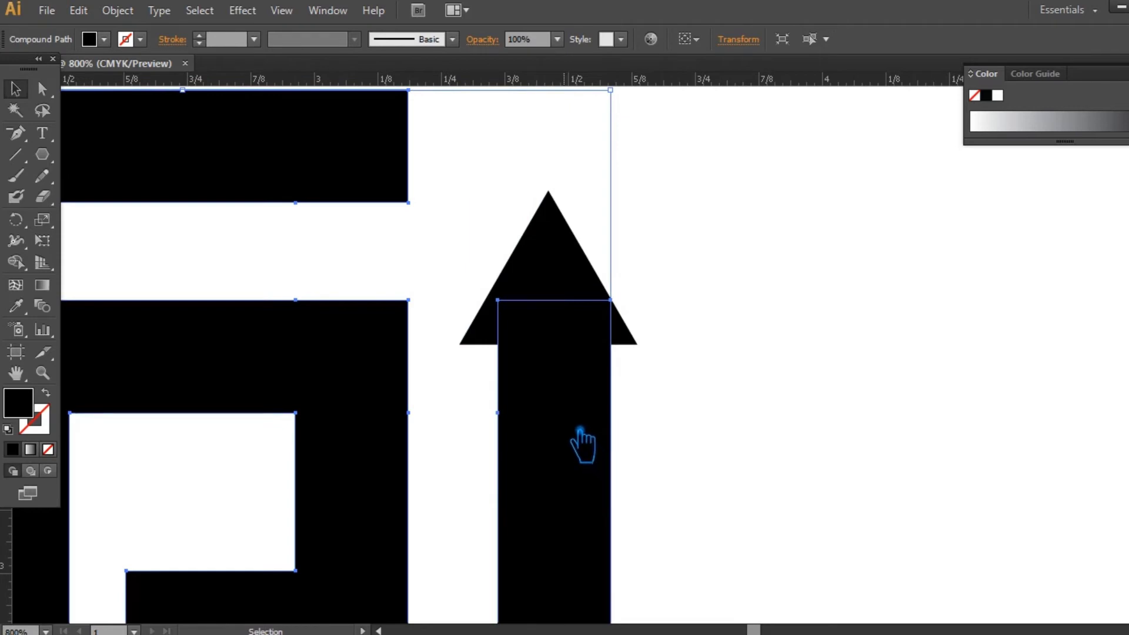
left_click_drag(42, 154, 103, 152)
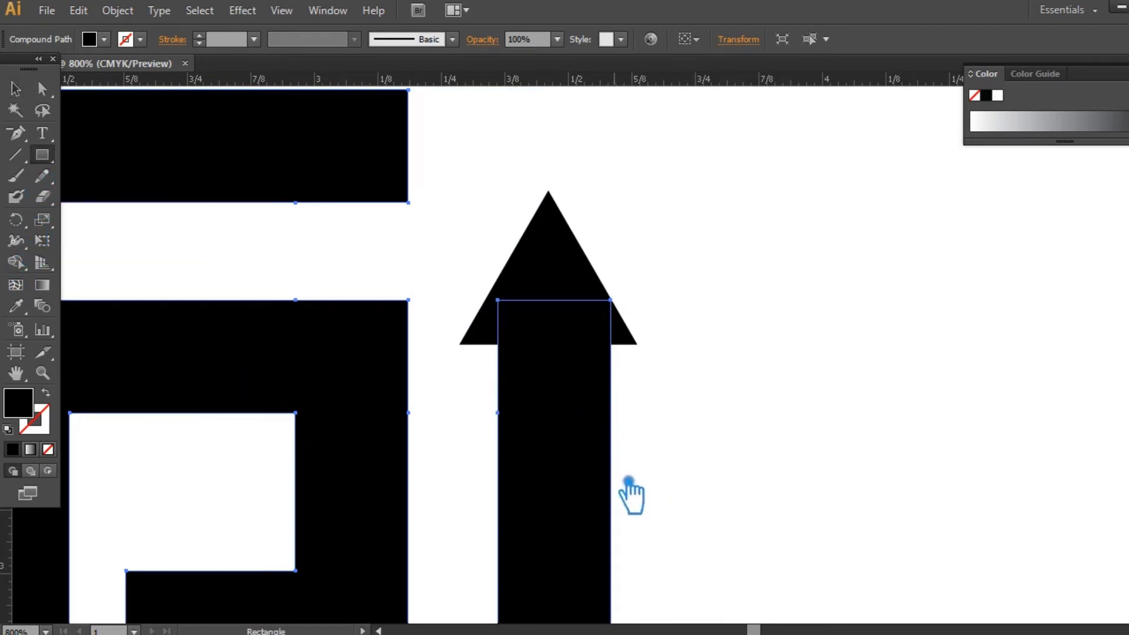
left_click_drag(611, 468, 498, 413)
left_click_drag(338, 487, 572, 450)
key("v")
left_click(625, 441)
left_click(600, 462)
key("Delete")
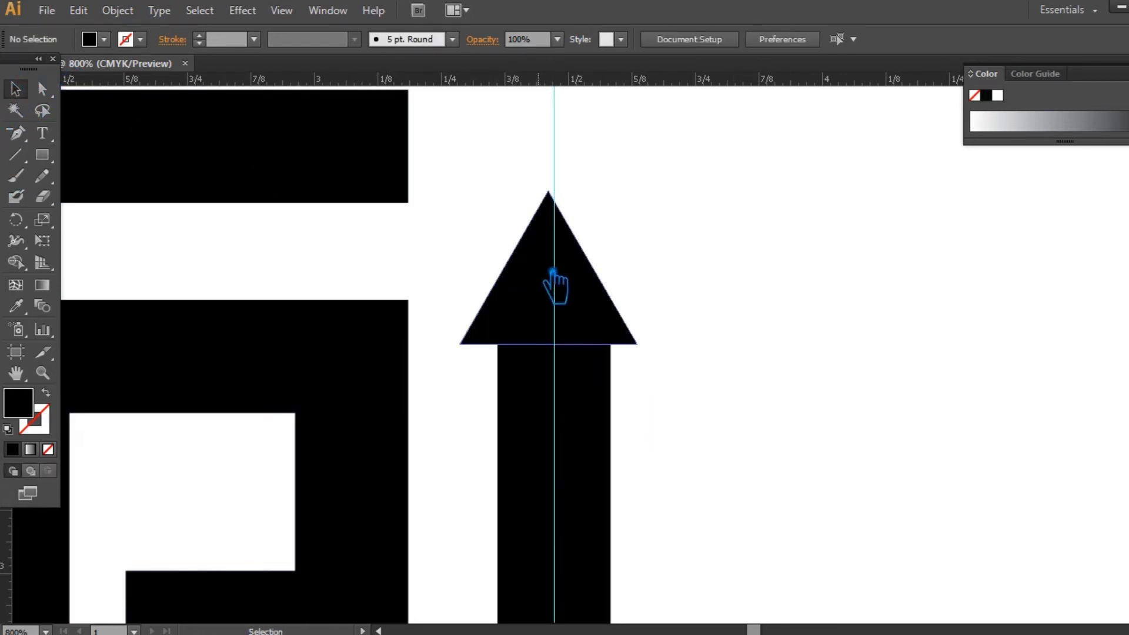
Align the arrowhead's tip with the centre guide on the vertical bar
left_click_drag(544, 248, 552, 247)
left_click(825, 335)
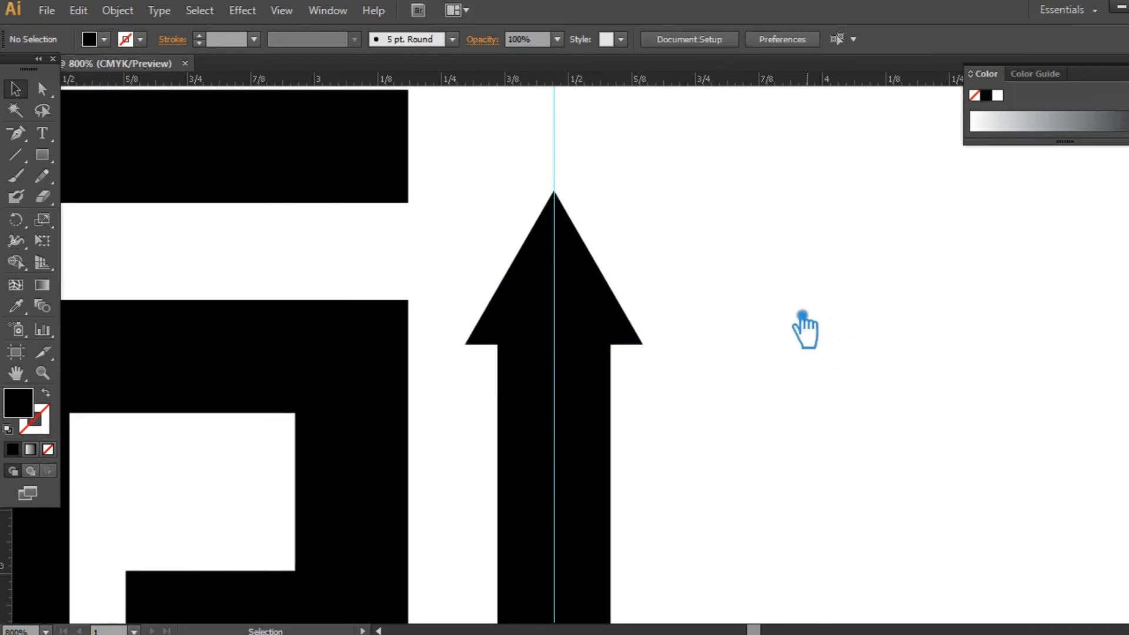
left_click_drag(736, 240, 779, 340)
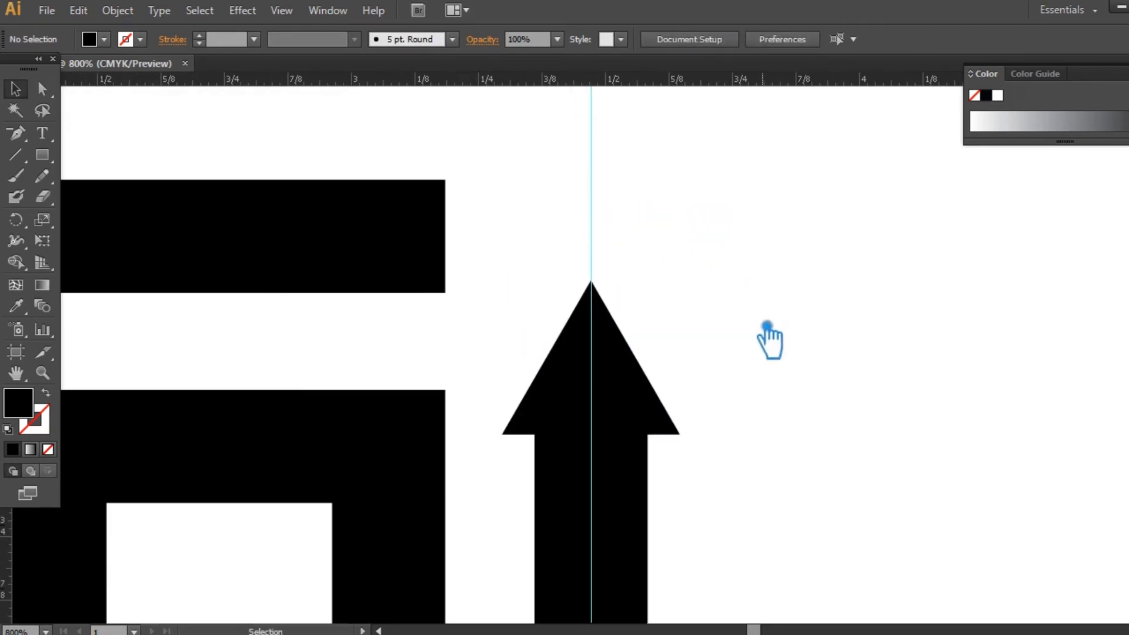
Place a copy of the arrowhead, rotated to point right, centred on the right end of the mark's top bar
left_click(649, 374)
left_click(637, 379)
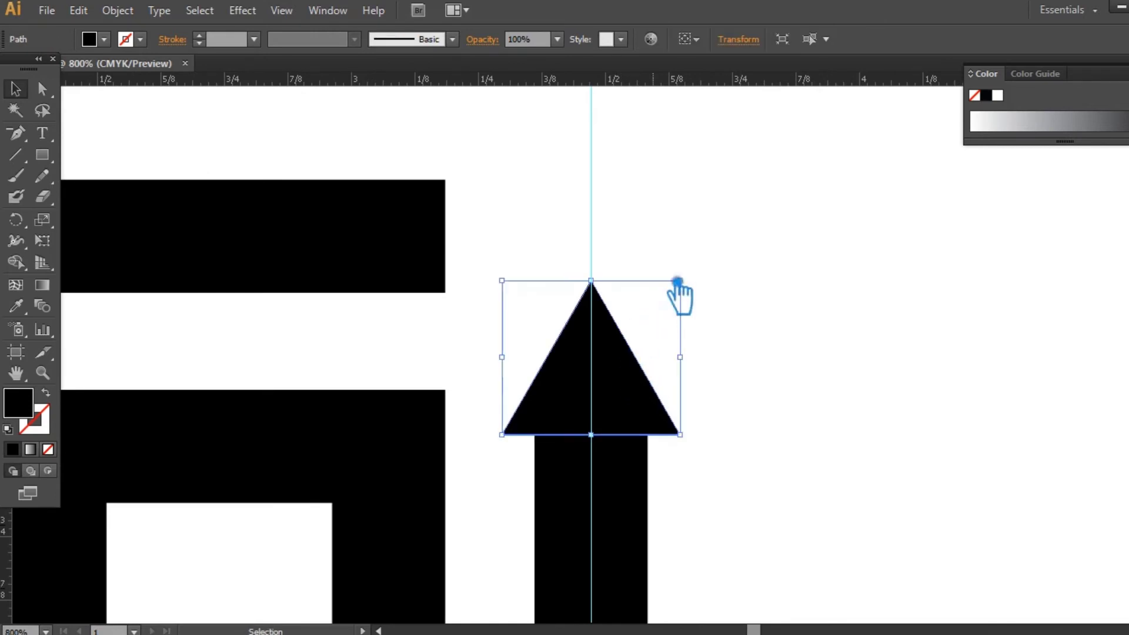
left_click_drag(705, 281, 710, 469)
left_click(841, 382)
left_click_drag(579, 356, 494, 223)
left_click_drag(475, 222, 453, 228)
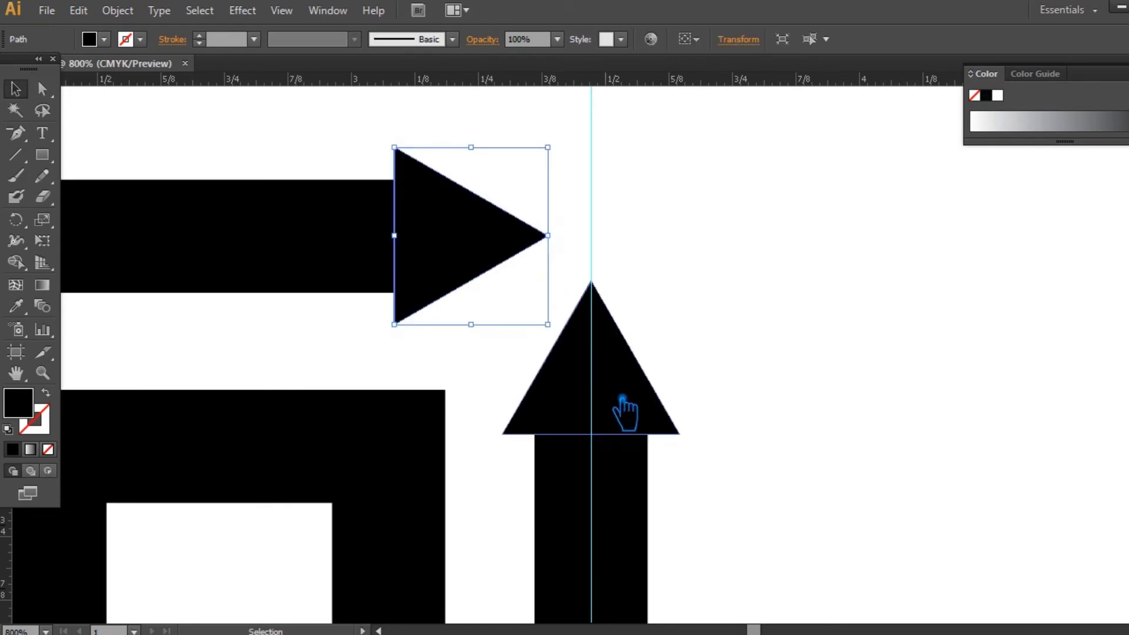
Move the upward arrowhead slightly down along the centre guide
left_click(744, 520)
left_click(588, 359)
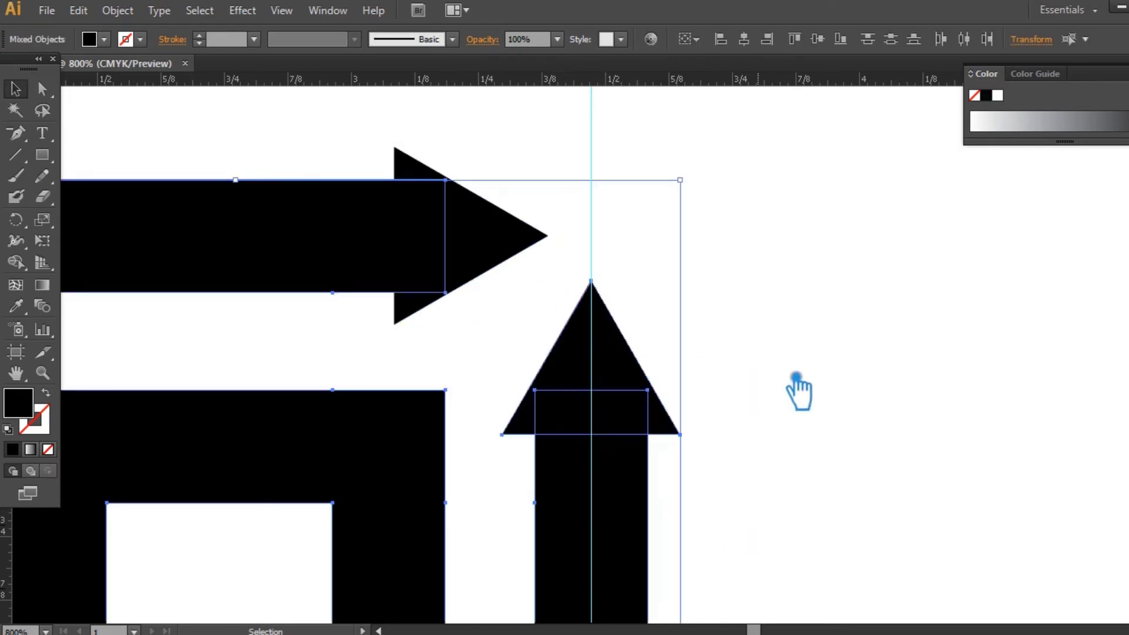
left_click(697, 393)
left_click(630, 383)
left_click(680, 367)
left_click(608, 436)
left_click(829, 373)
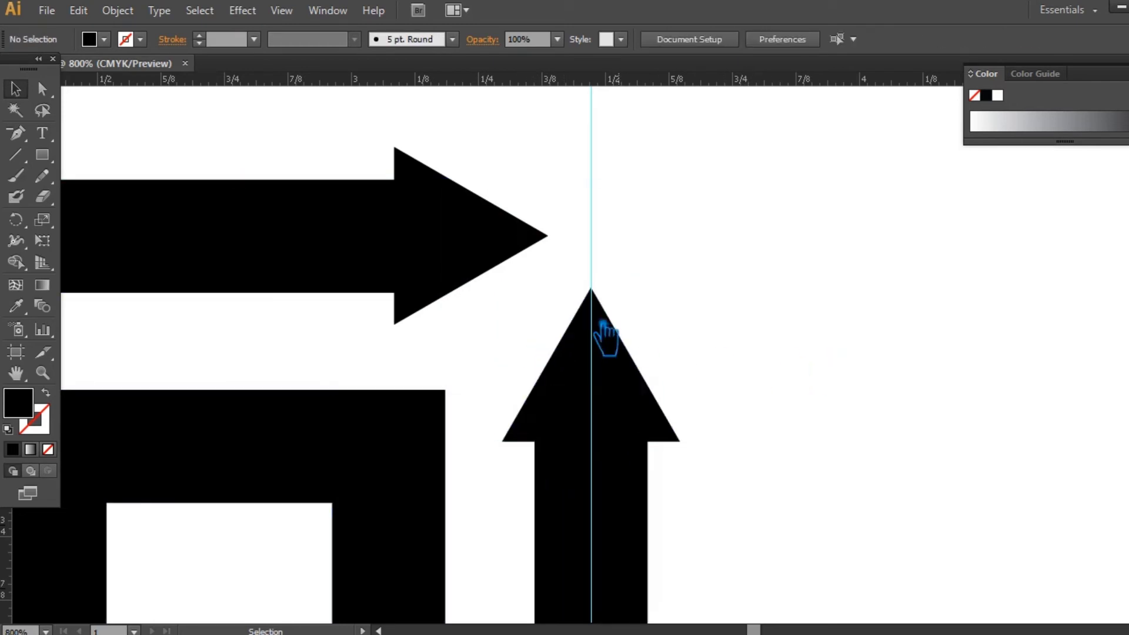
Move the right-pointing arrowhead slightly left along the top bar to widen the gap between the two tips
left_click_drag(511, 233, 584, 234)
left_click(751, 223)
left_click_drag(514, 242, 470, 242)
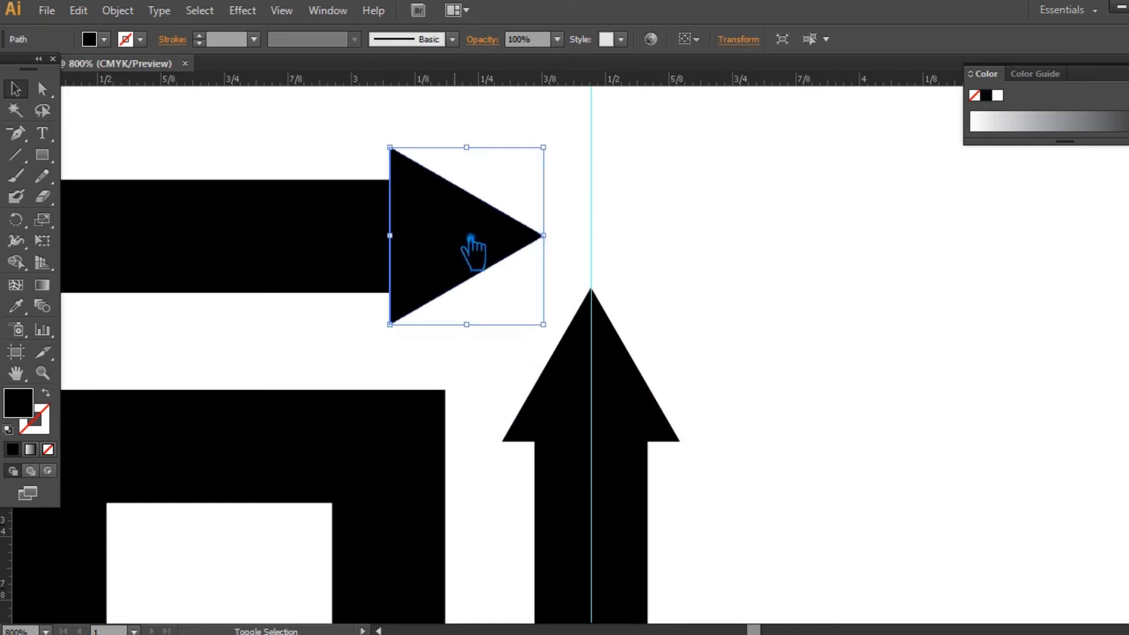
left_click(728, 240)
Place a horizontal guide along the inner edge of the middle B's upper bar, at about Y 2.77 in
key("ctrl+minus")
key("ctrl+minus")
key("ctrl+minus")
key("ctrl+minus")
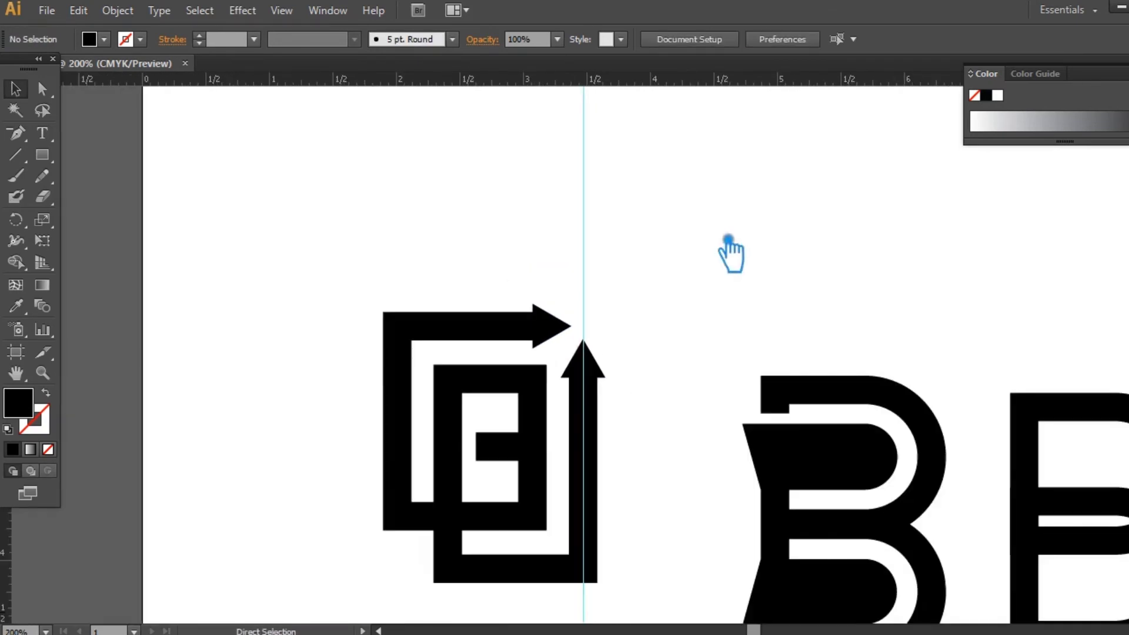
left_click_drag(734, 241, 579, 260)
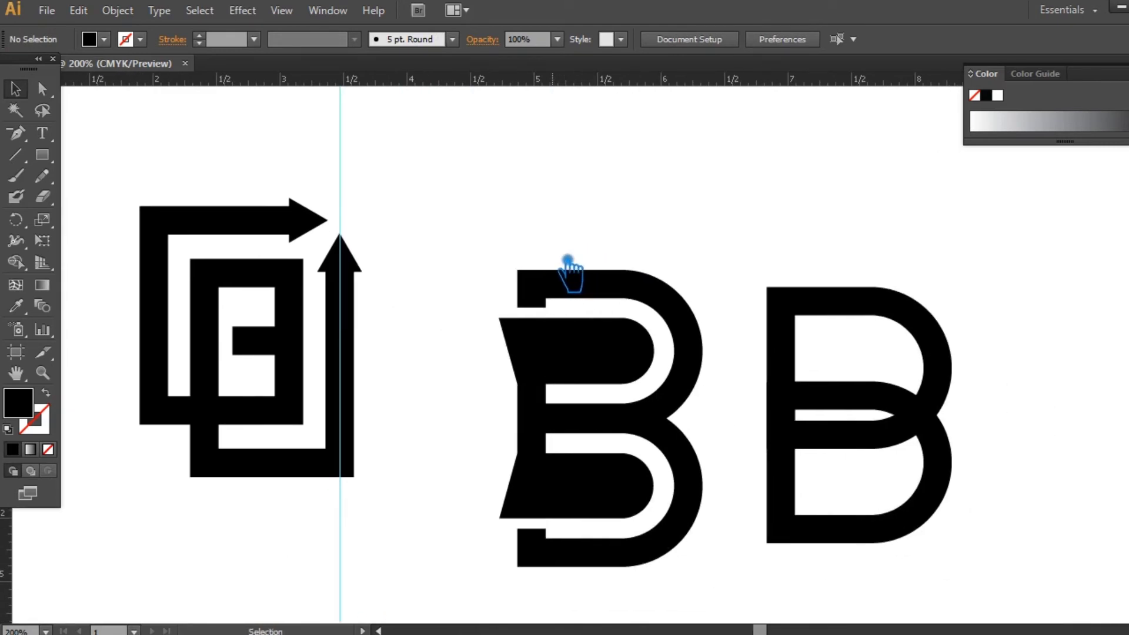
left_click_drag(509, 81, 562, 309)
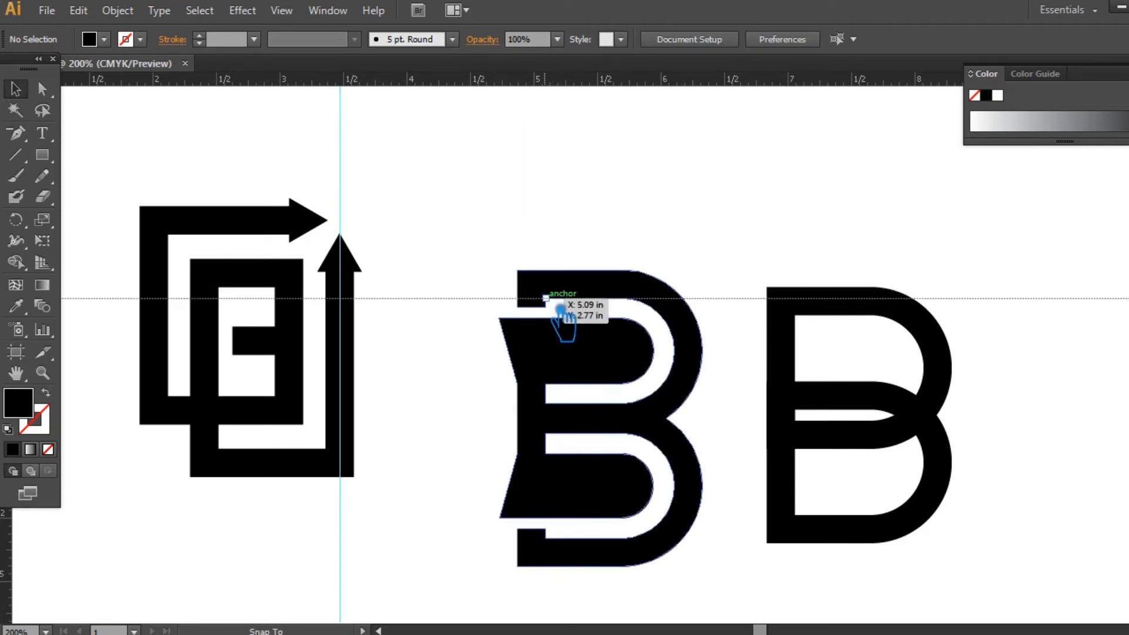
Try to move the lower left corner anchor of the middle B's upper bar outward toward a vertical guide at the spine's tip
key("p")
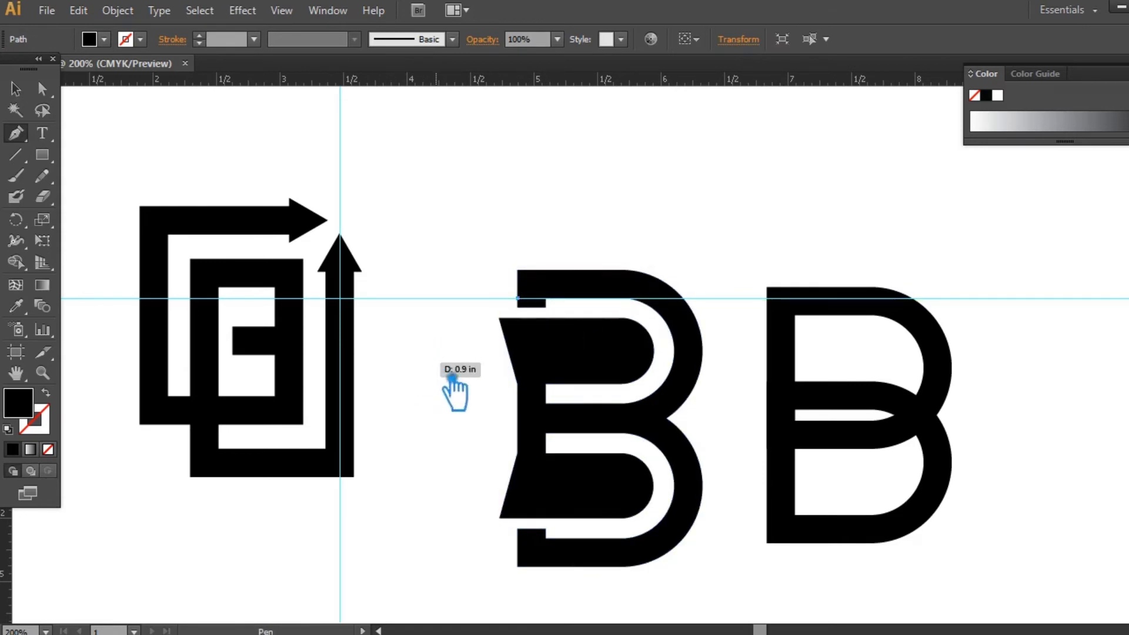
left_click_drag(25, 550, 517, 334)
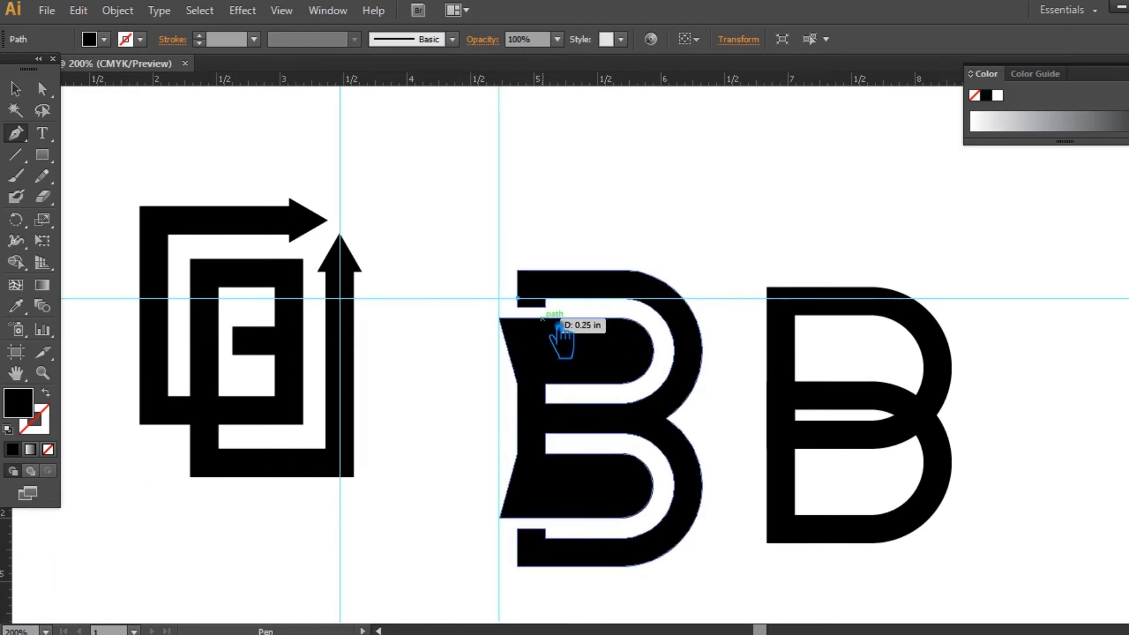
key("a")
left_click(517, 308)
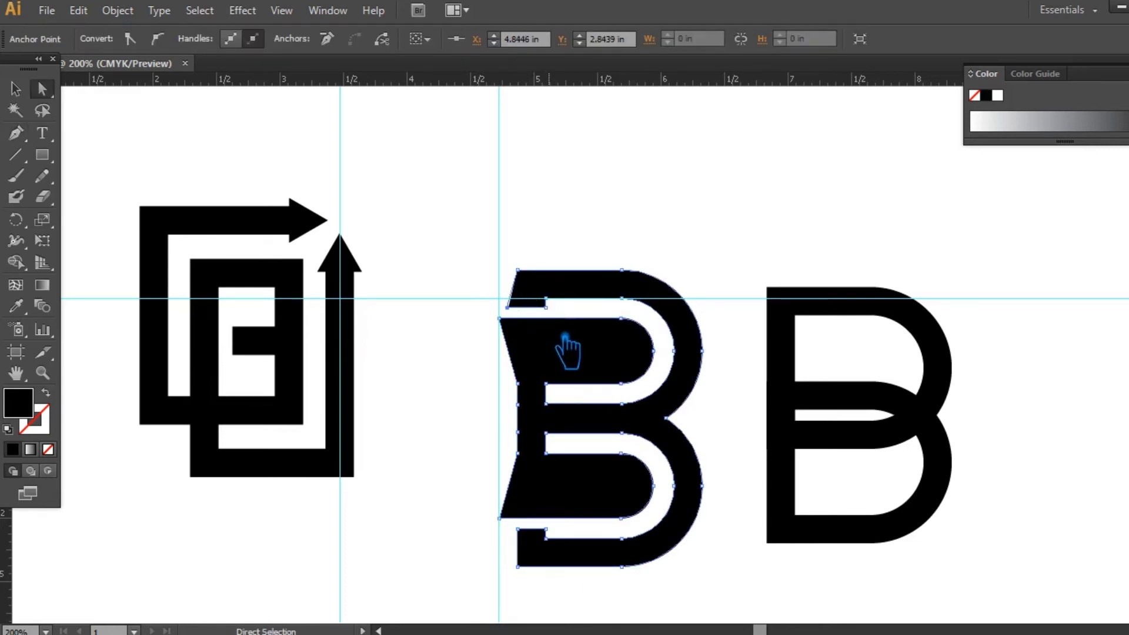
key("Right")
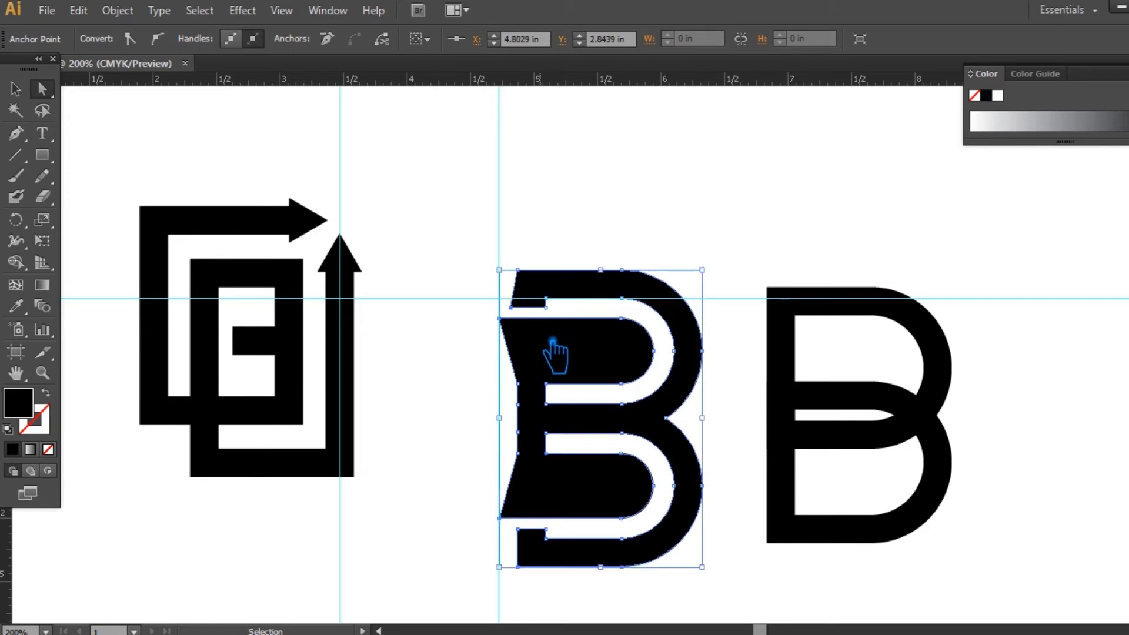
left_click(527, 352)
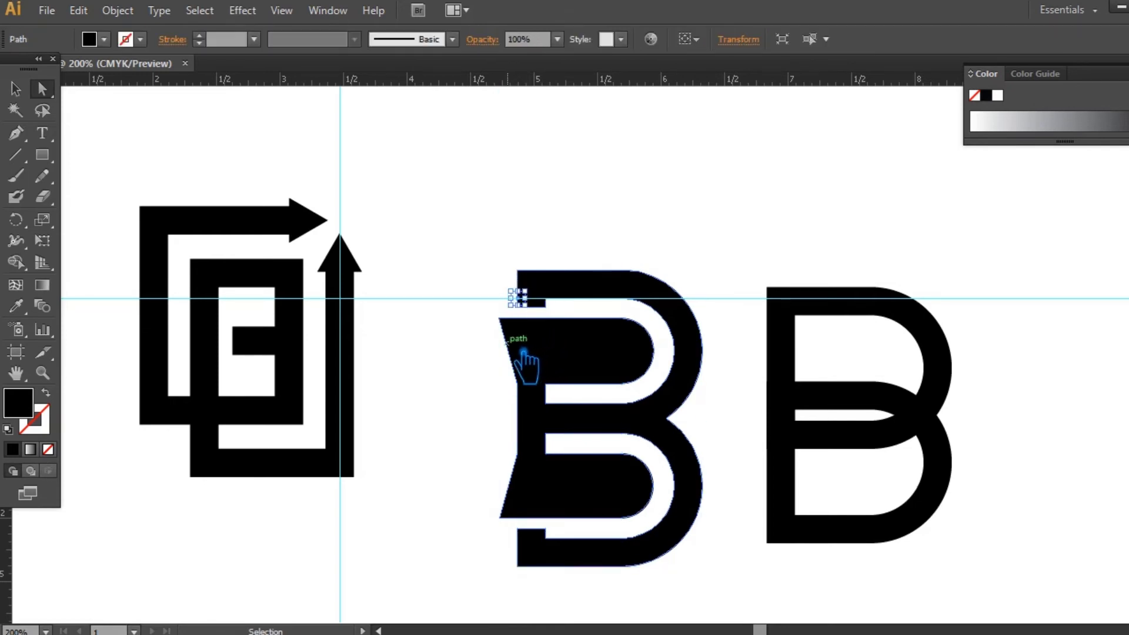
key("ctrl+shift+a")
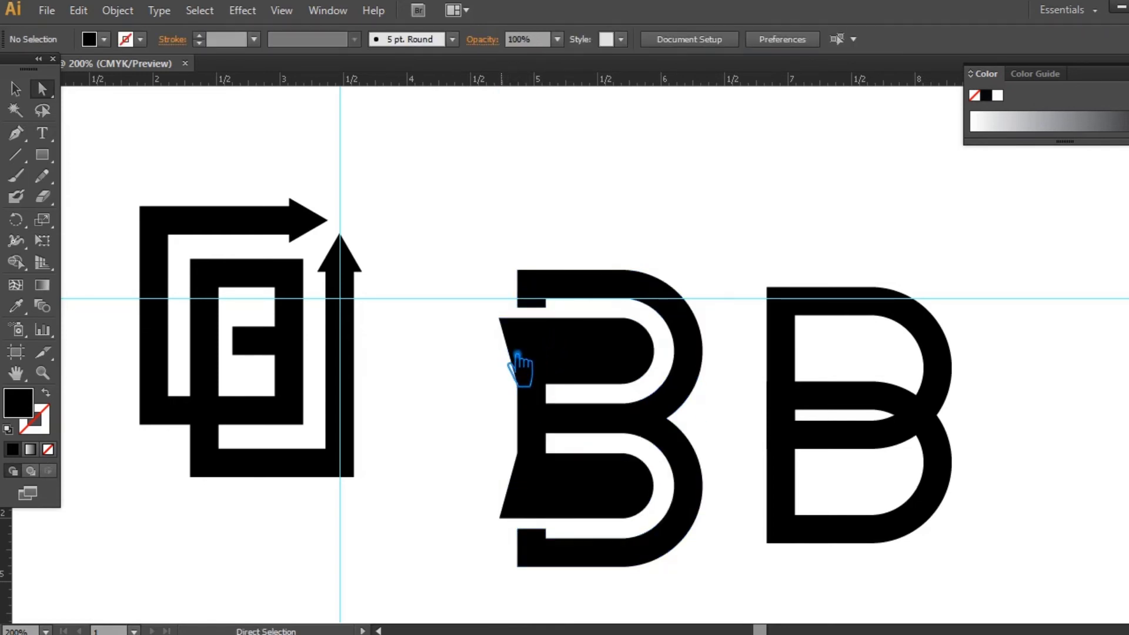
Add anchor points on the middle B's left edge at the inner edges of both outer bars, guiding the lower one with another horizontal guide
left_click(548, 295)
key("p")
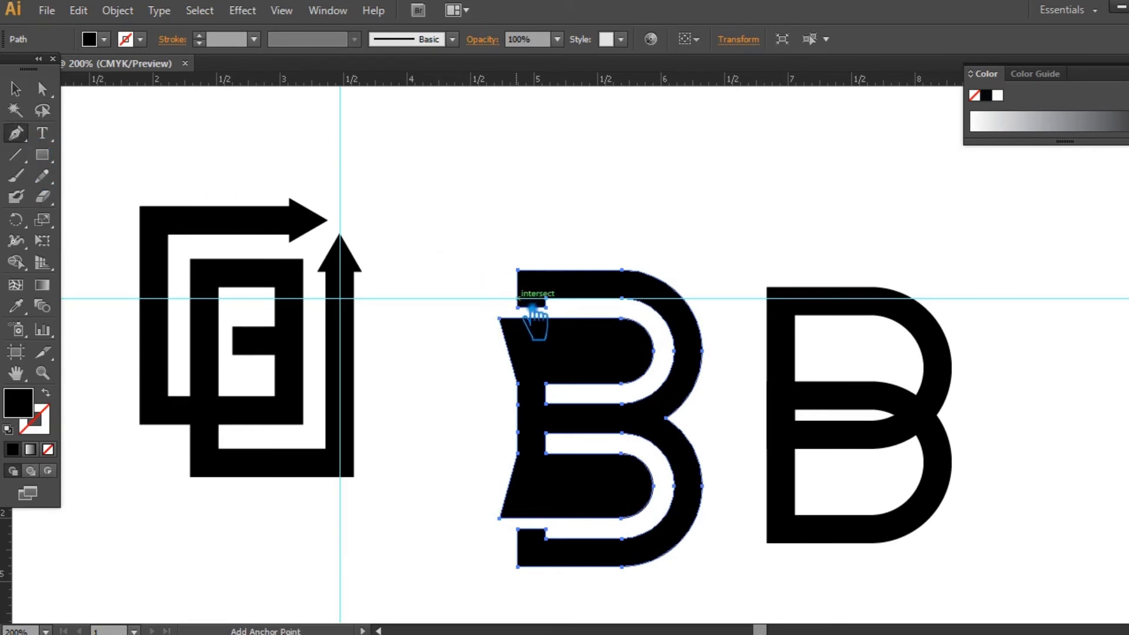
left_click(535, 307)
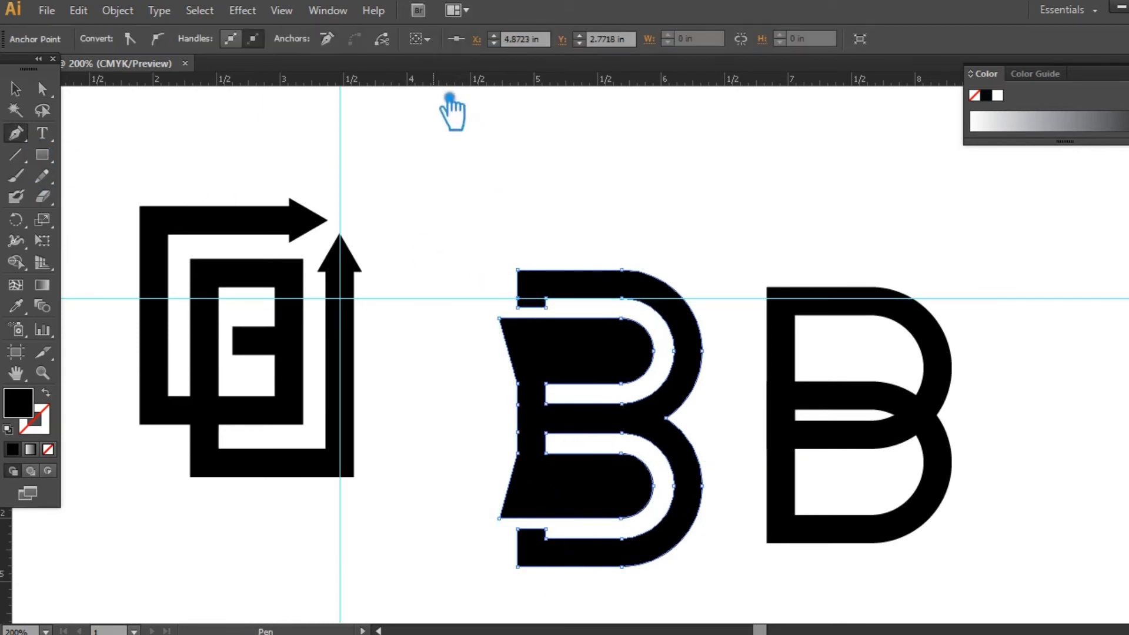
left_click_drag(446, 87, 550, 552)
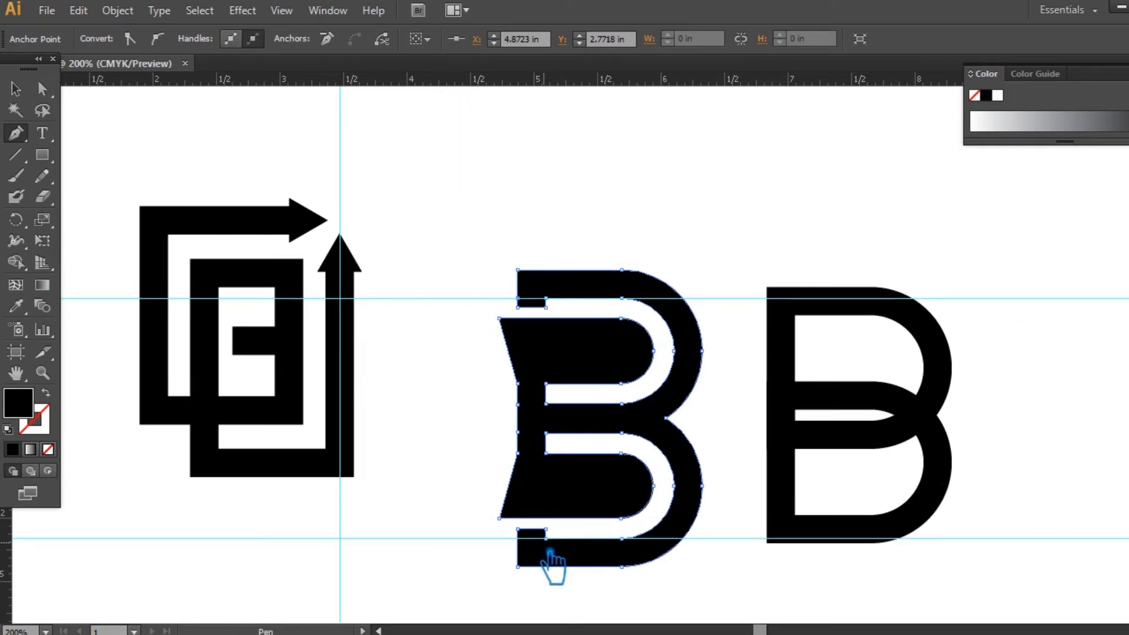
left_click(518, 538)
Move the two inner left corner anchors of the middle B's outer bars left to a vertical guide at the spine's pointed tips
key("a")
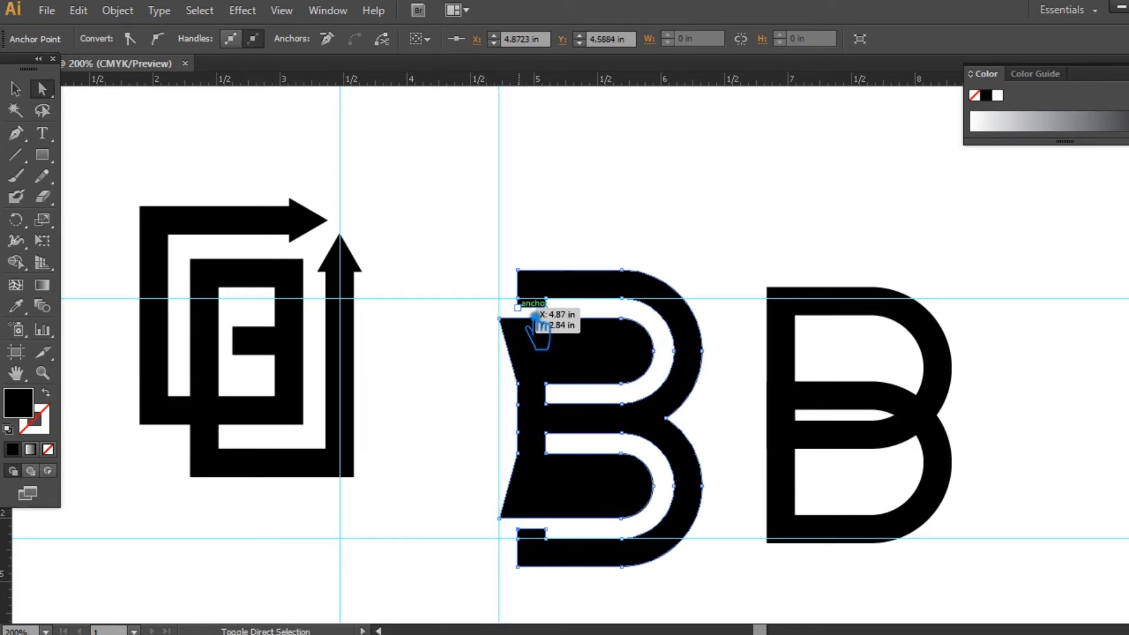
left_click(650, 322)
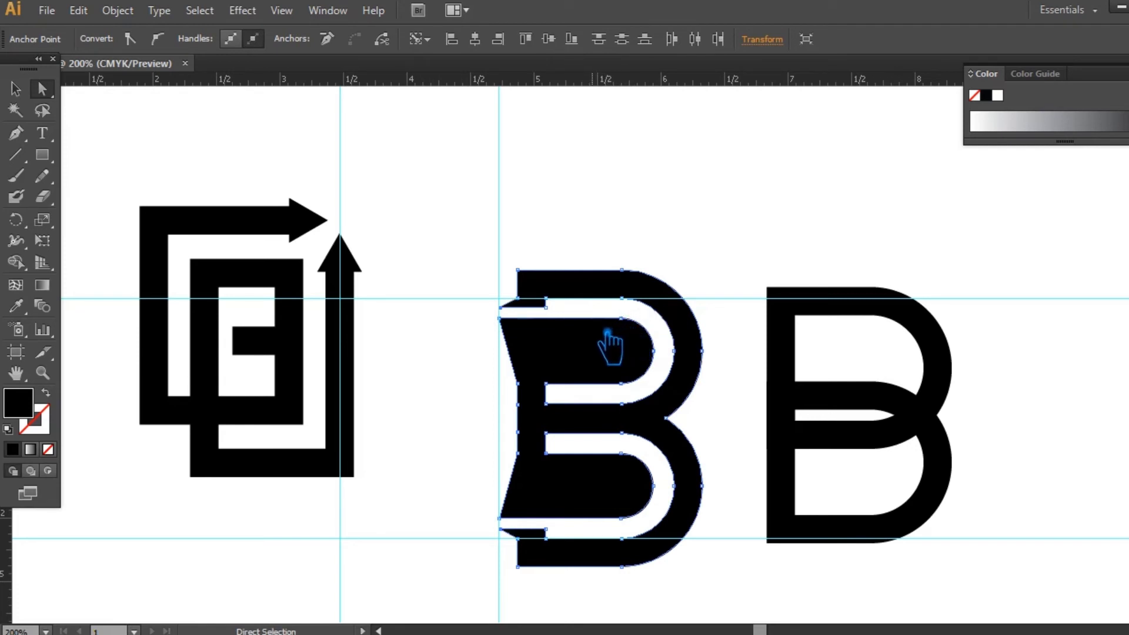
left_click(596, 213)
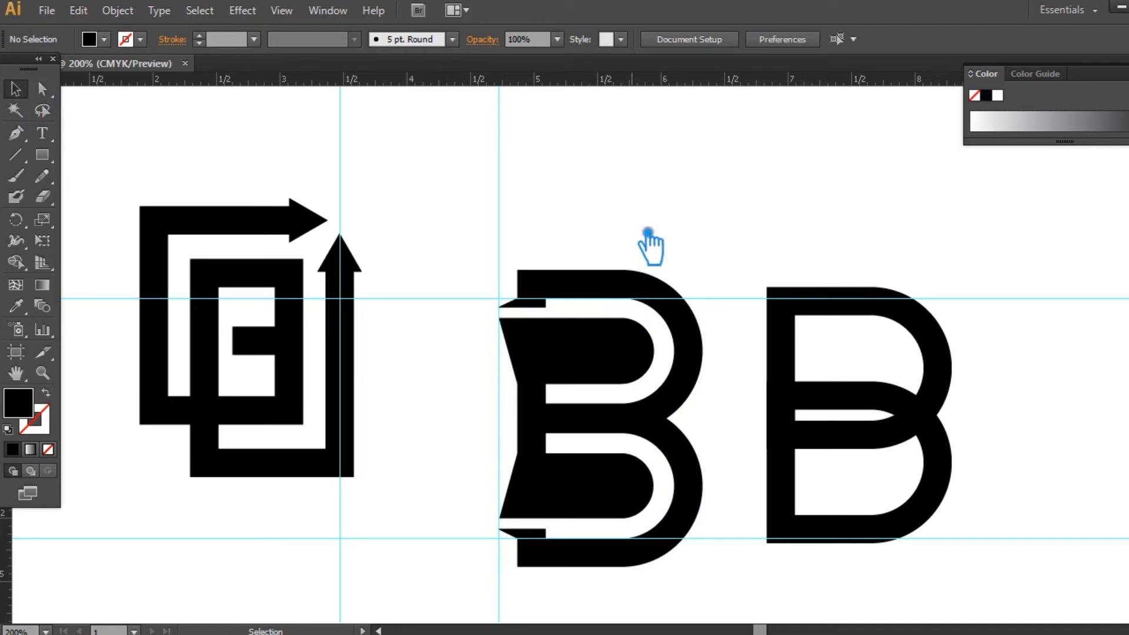
Unite the interlocking rectangle mark and its arrowheads into one shape, and move it down beside the middle B
left_click_drag(408, 529, 135, 164)
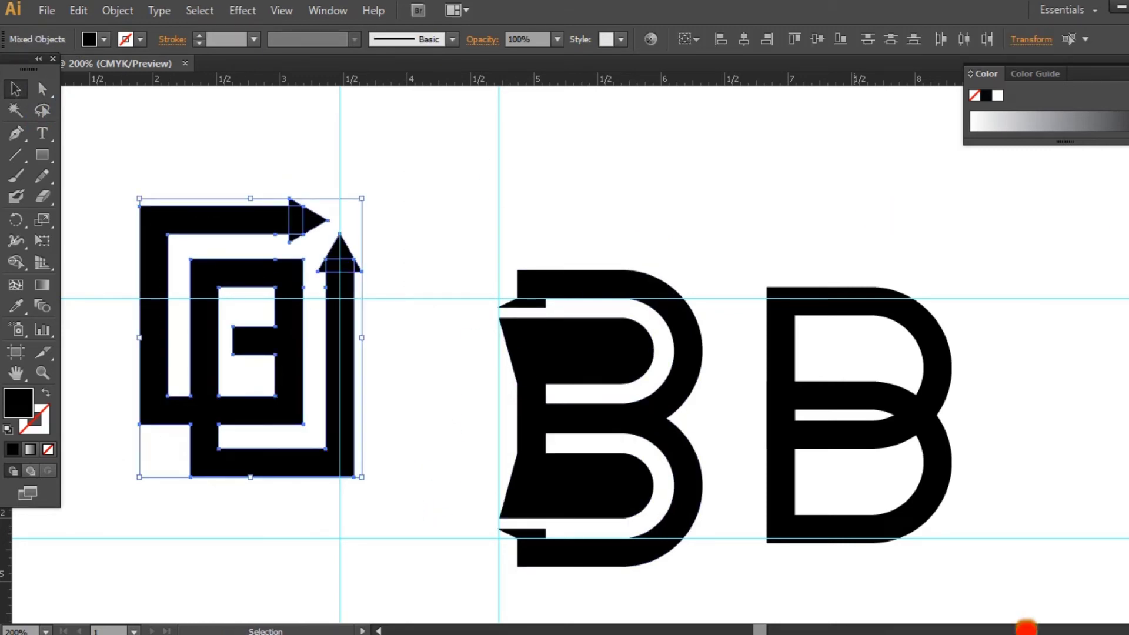
left_click(1127, 465)
left_click(982, 467)
left_click(1128, 464)
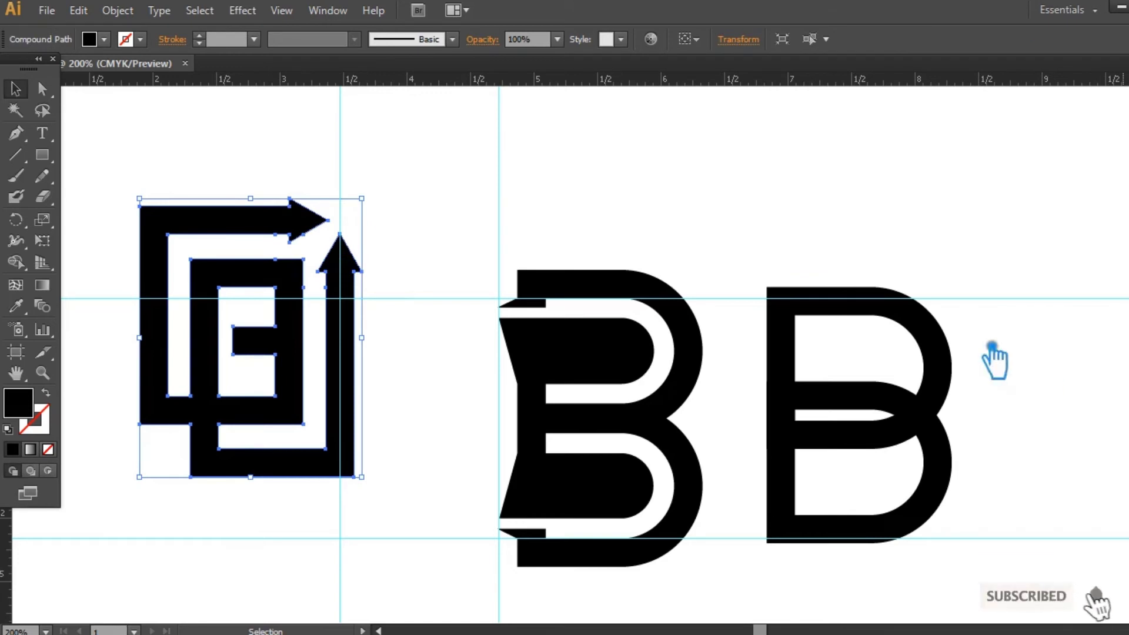
left_click(542, 251)
left_click_drag(303, 388, 353, 462)
left_click(950, 416)
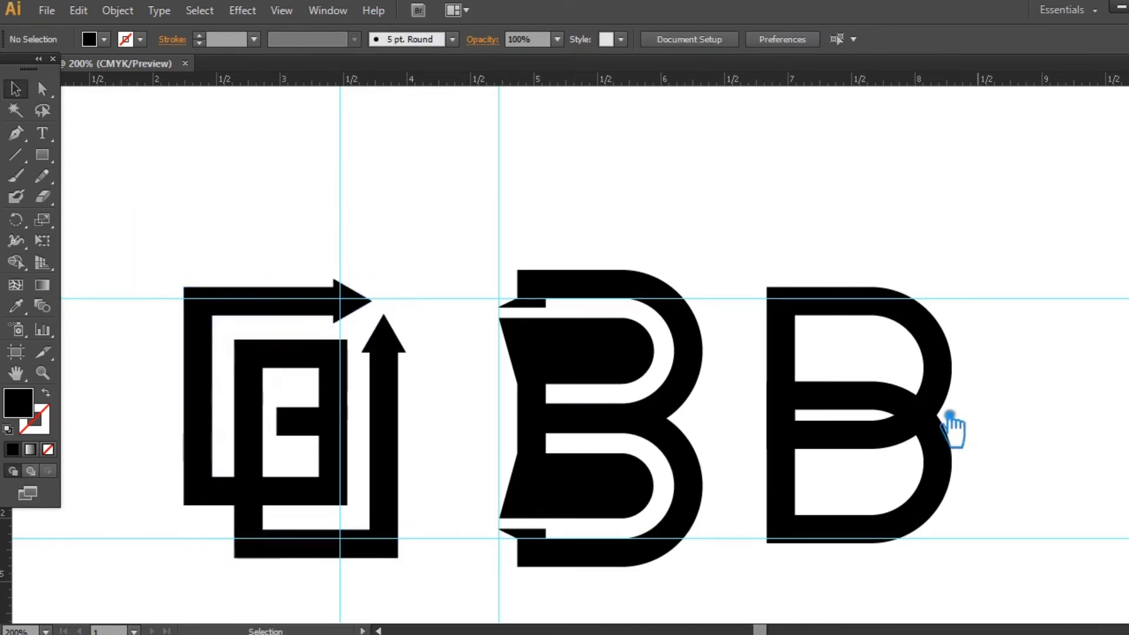
Expand the stroked outlines of the right B into filled shapes
left_click(947, 423)
left_click(1004, 441)
left_click(927, 412)
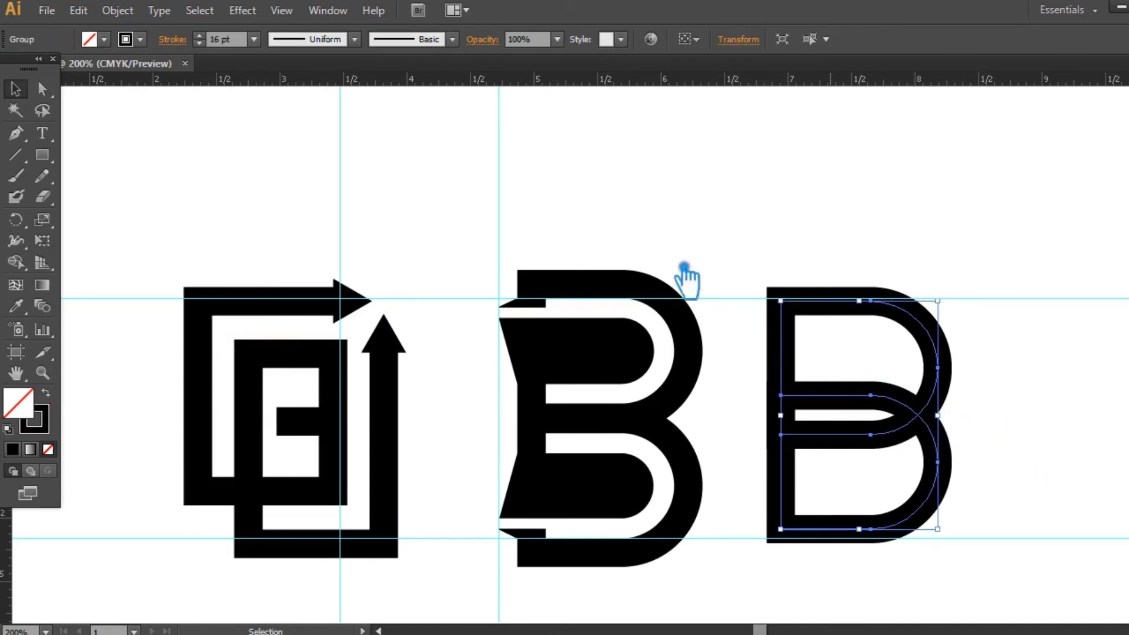
left_click(117, 10)
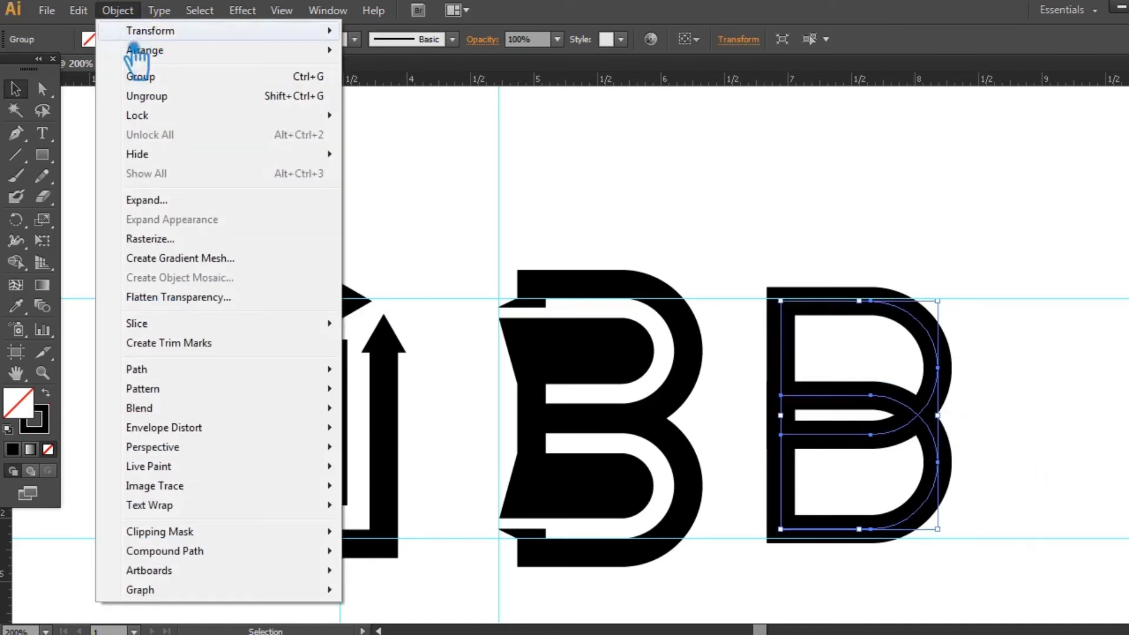
left_click(178, 206)
left_click(869, 378)
left_click(1066, 364)
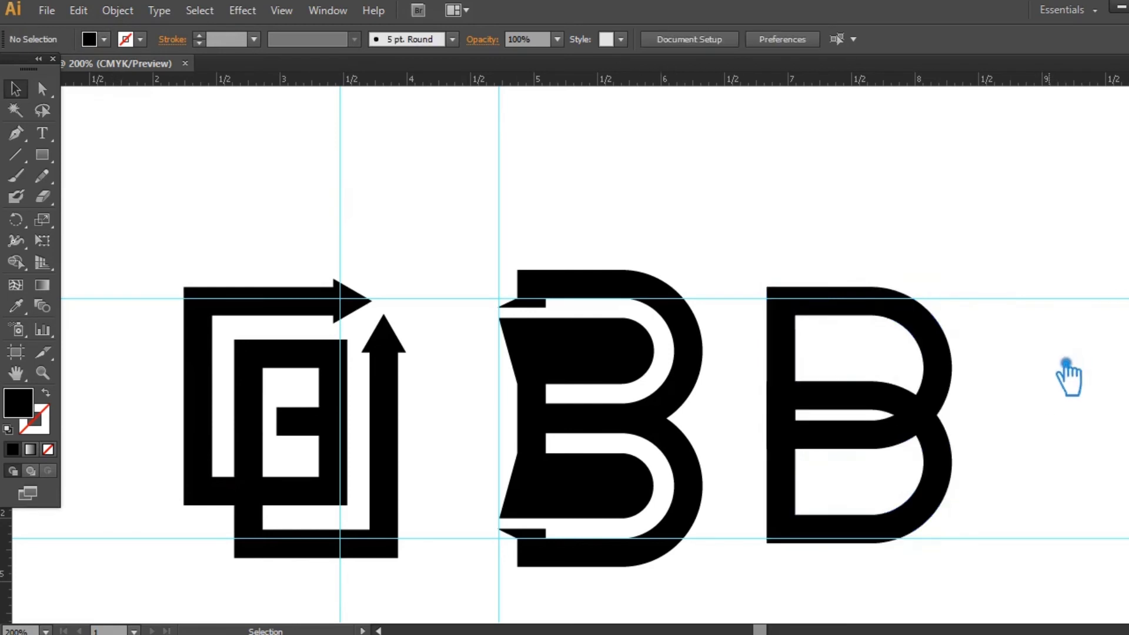
Ungroup the expanded right B so its two D shapes can be selected separately
left_click_drag(1067, 376, 965, 303)
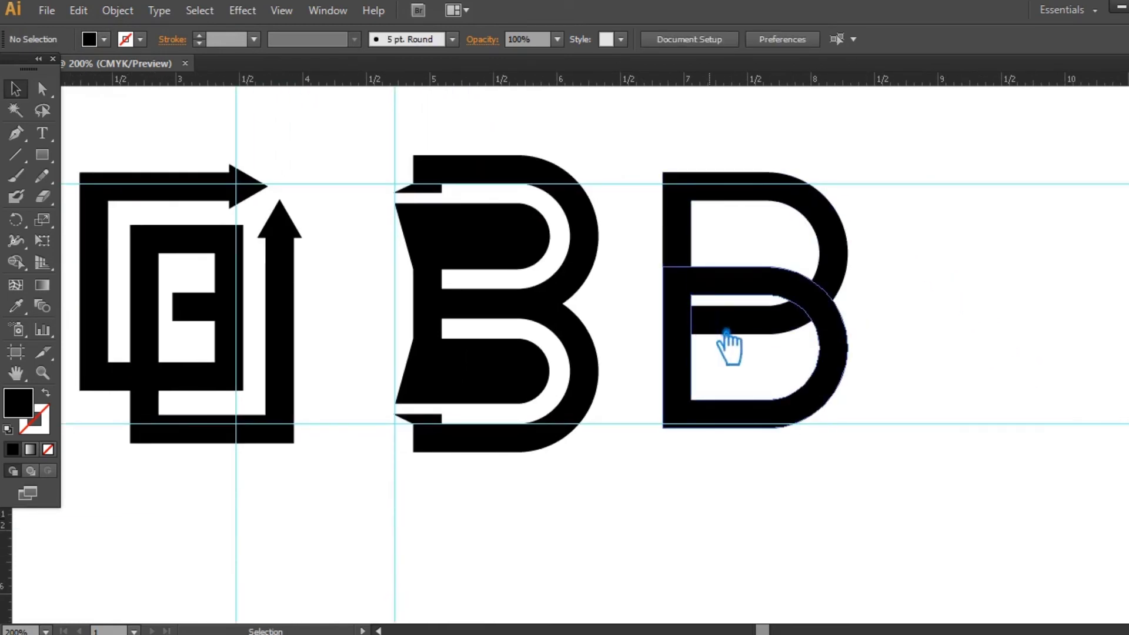
left_click(744, 345)
right_click(757, 299)
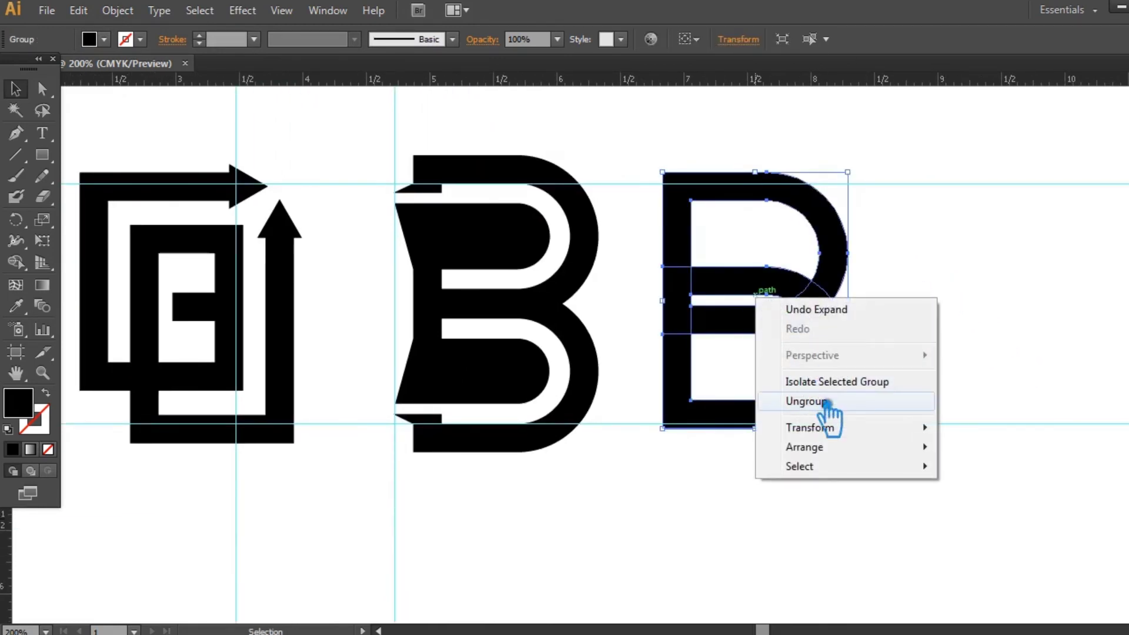
left_click(806, 402)
left_click(983, 320)
Offset the path of the right B's upper D by 0.07 in with miter joins, with the preview on
left_click(846, 288)
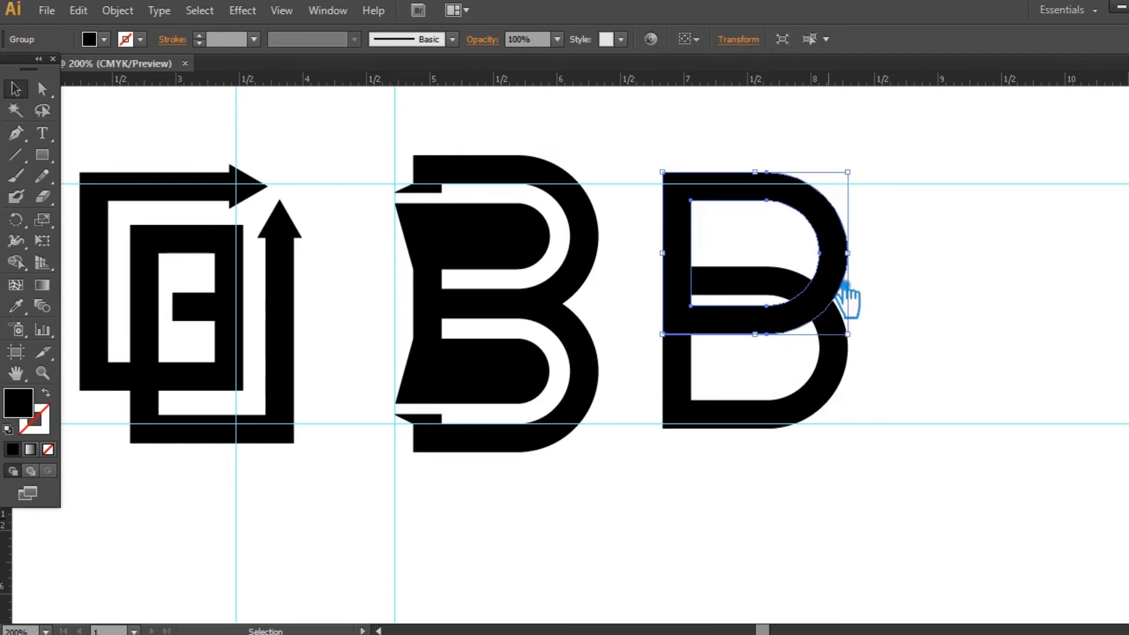
left_click(118, 10)
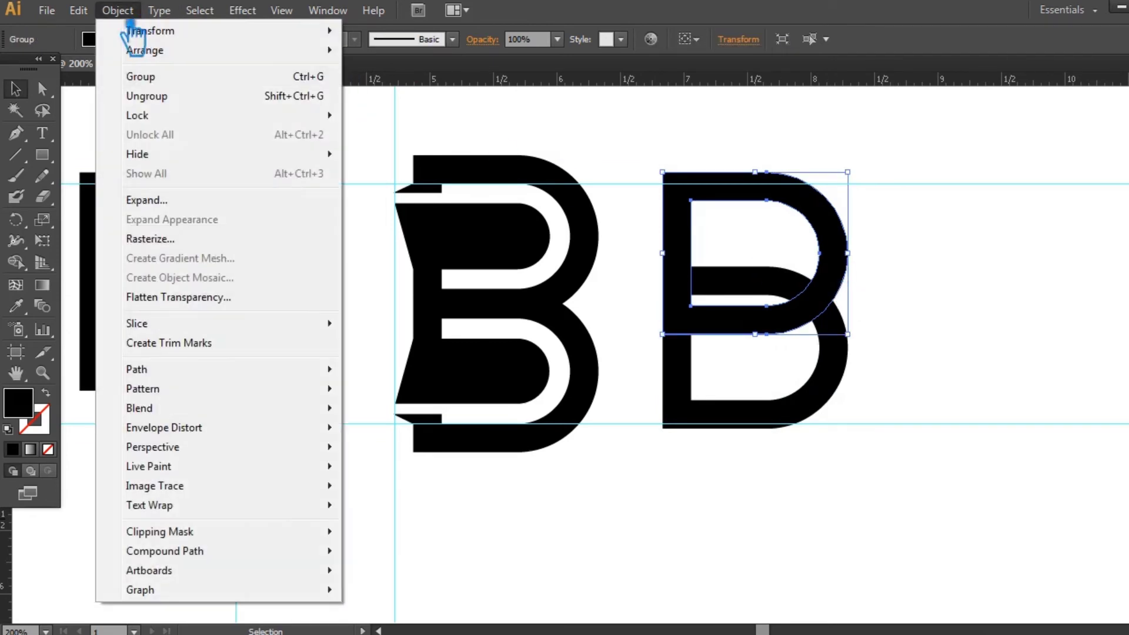
mouse_move(241, 371)
left_click(393, 435)
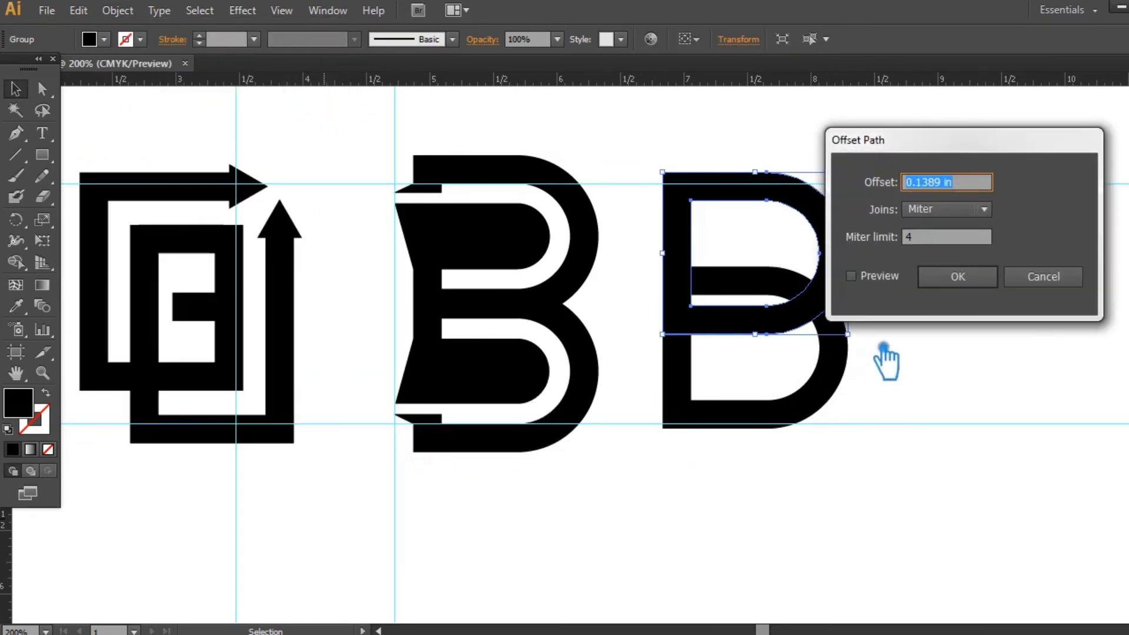
left_click(873, 281)
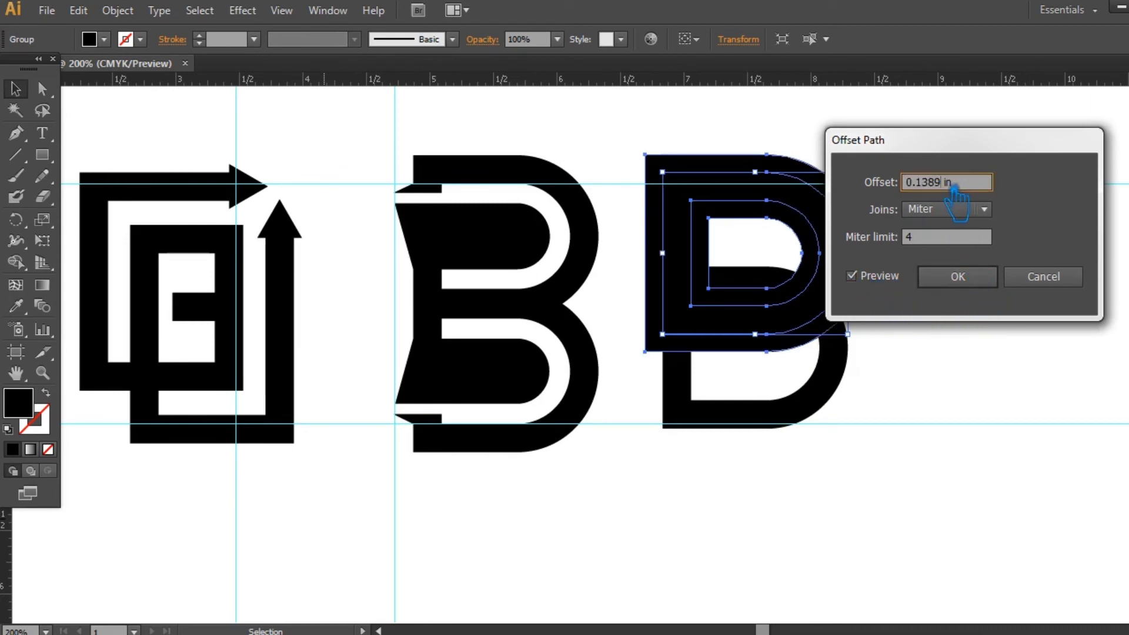
type("1")
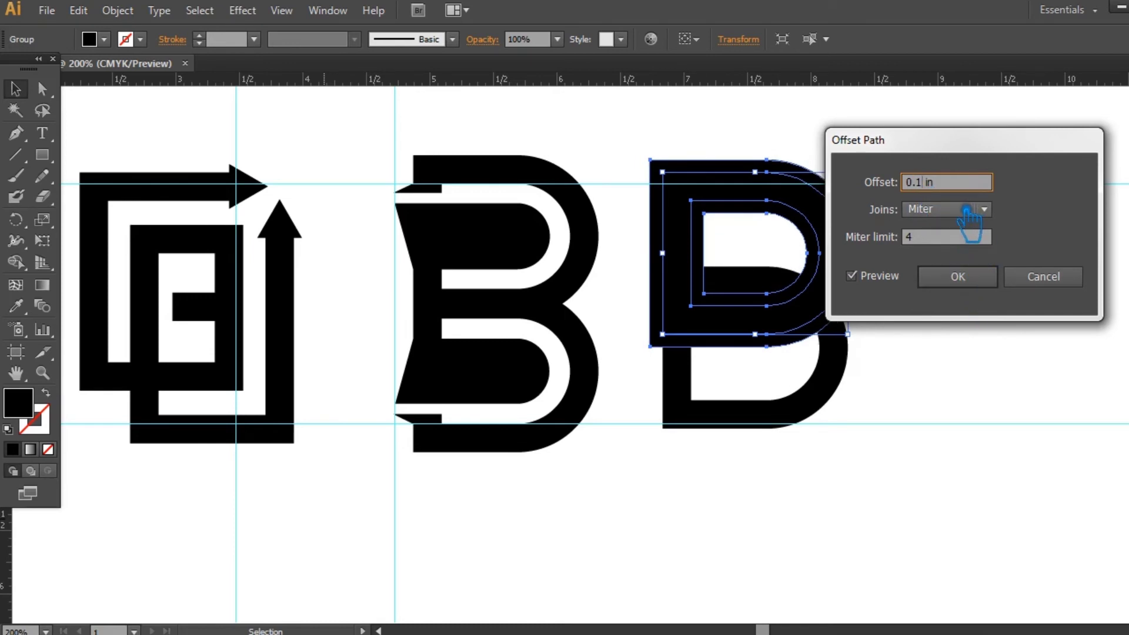
key("BackSpace")
type("08")
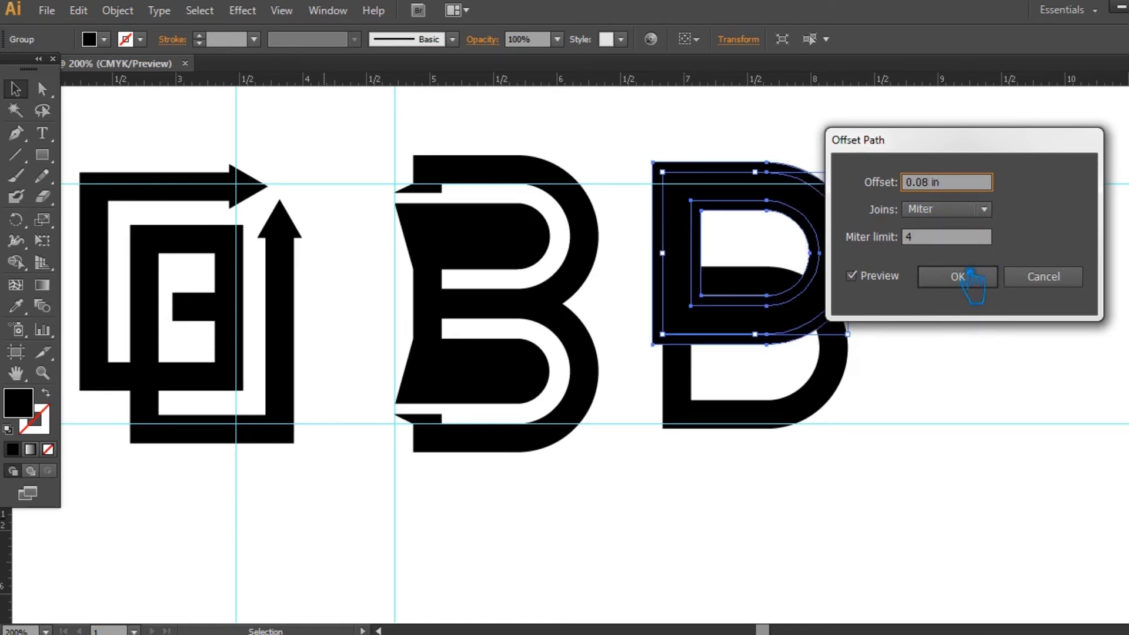
key("BackSpace")
type("7")
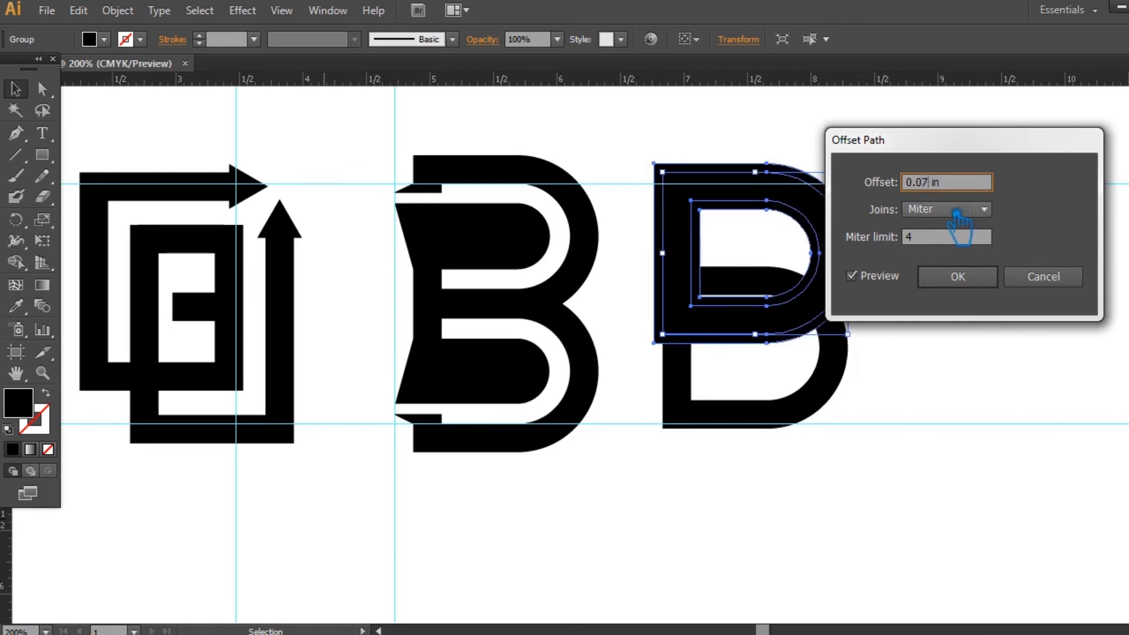
left_click(957, 277)
Divide the right B's overlapping D shapes and offset path into separate pieces with Pathfinder Divide
left_click_drag(936, 357, 646, 224)
key("ctrl+shift+F9")
left_click(984, 513)
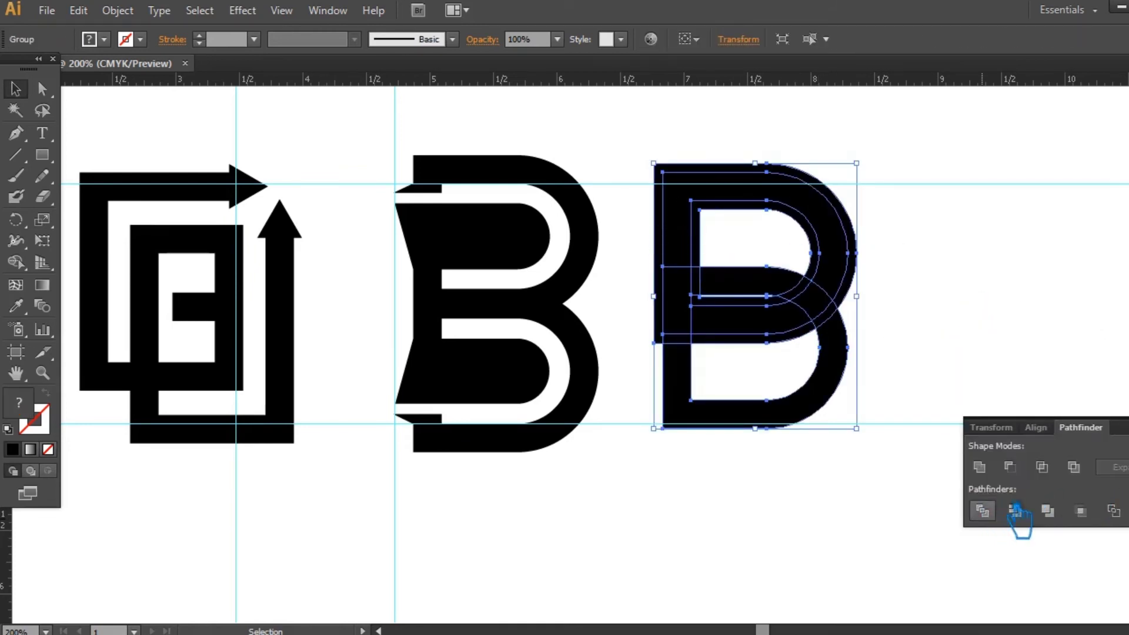
key("ctrl+shift+F9")
left_click(962, 367)
Ungroup the divided pieces of the right B
left_click(797, 236)
right_click(789, 184)
left_click(875, 284)
left_click(950, 234)
left_click(829, 194)
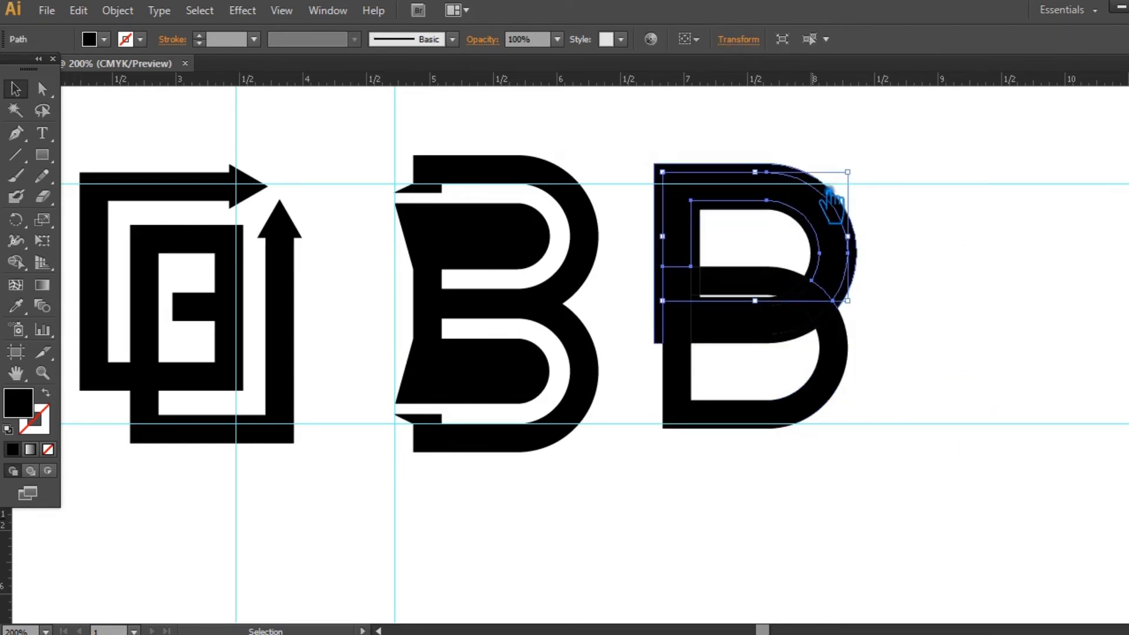
left_click(933, 196)
Delete the offset strips along the outer and inner edges of the right B's upper bowl
left_click(842, 194)
key("Delete")
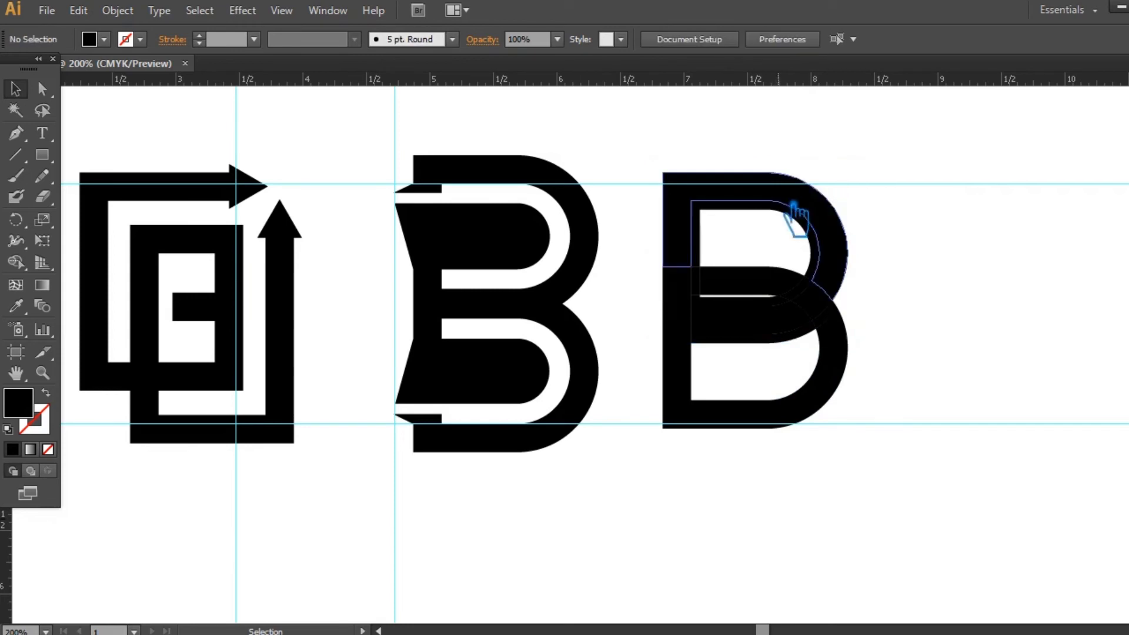
left_click(781, 233)
key("Delete")
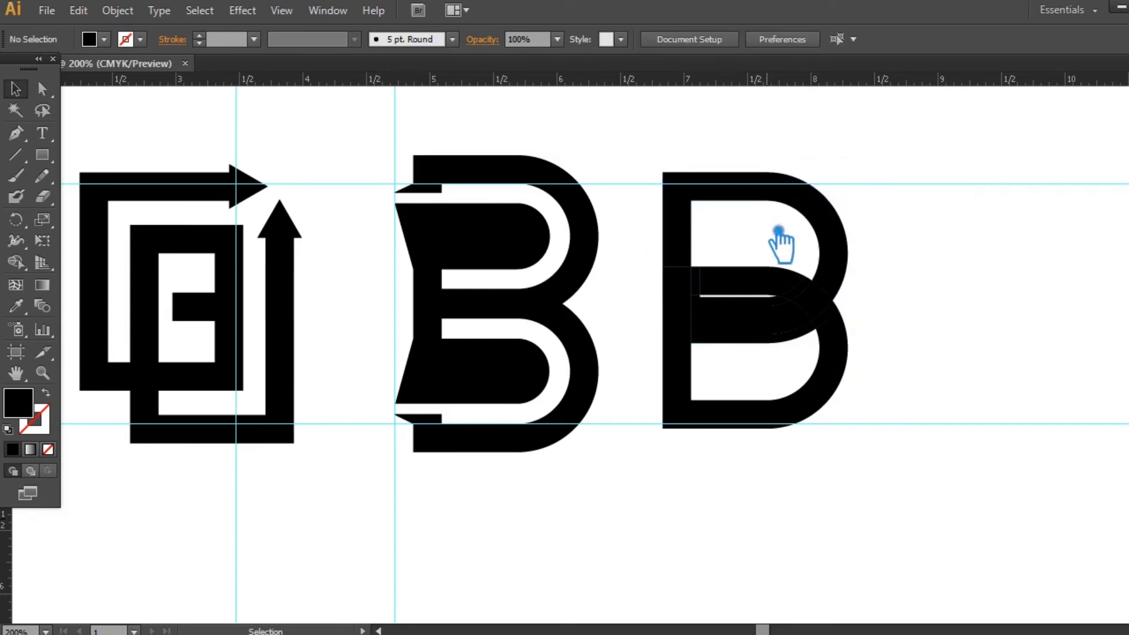
Try to delete the lower D's upper bar piece inside the right B's upper bowl
left_click(725, 220)
key("Delete")
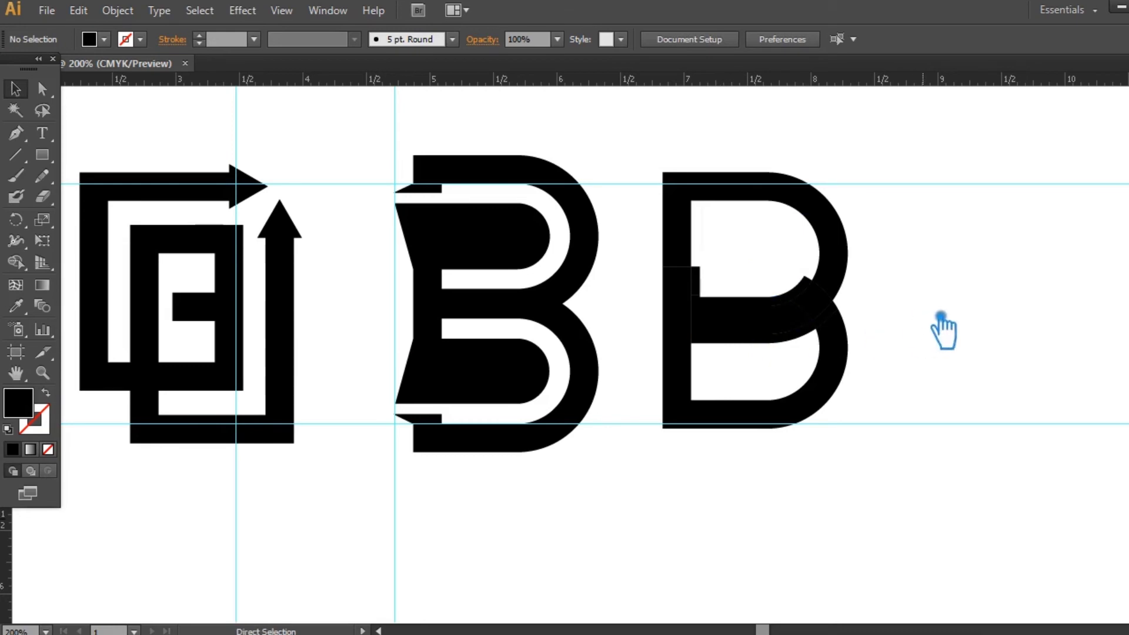
key("ctrl+z")
left_click(1000, 320)
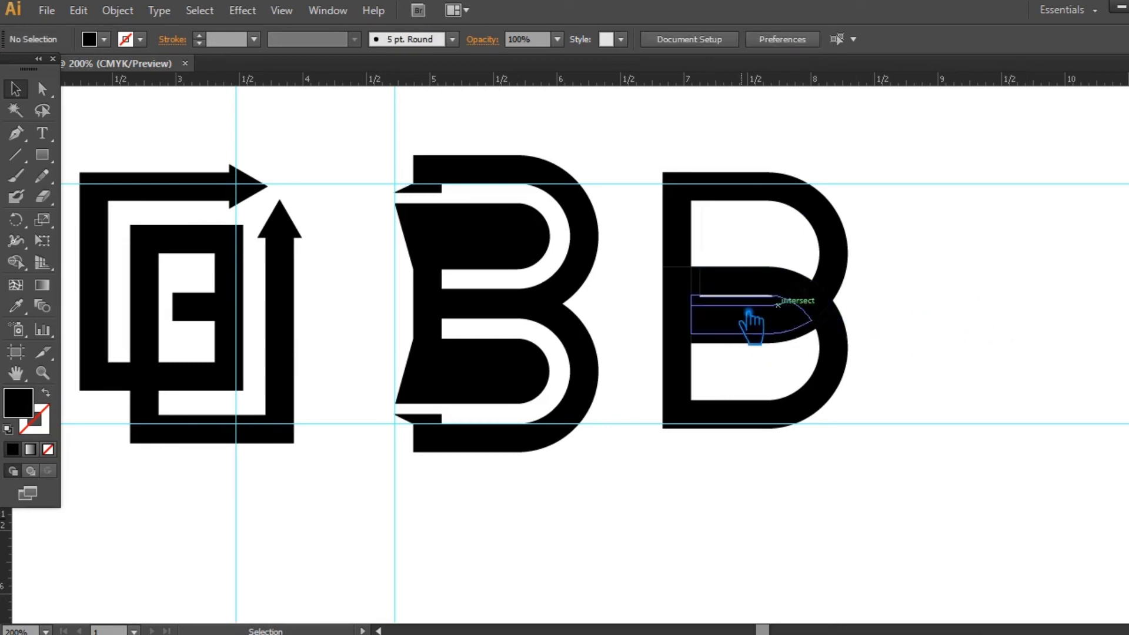
Delete the offset strips below the upper D's lower bar and between the right B's two middle bars
left_click(732, 354)
key("Delete")
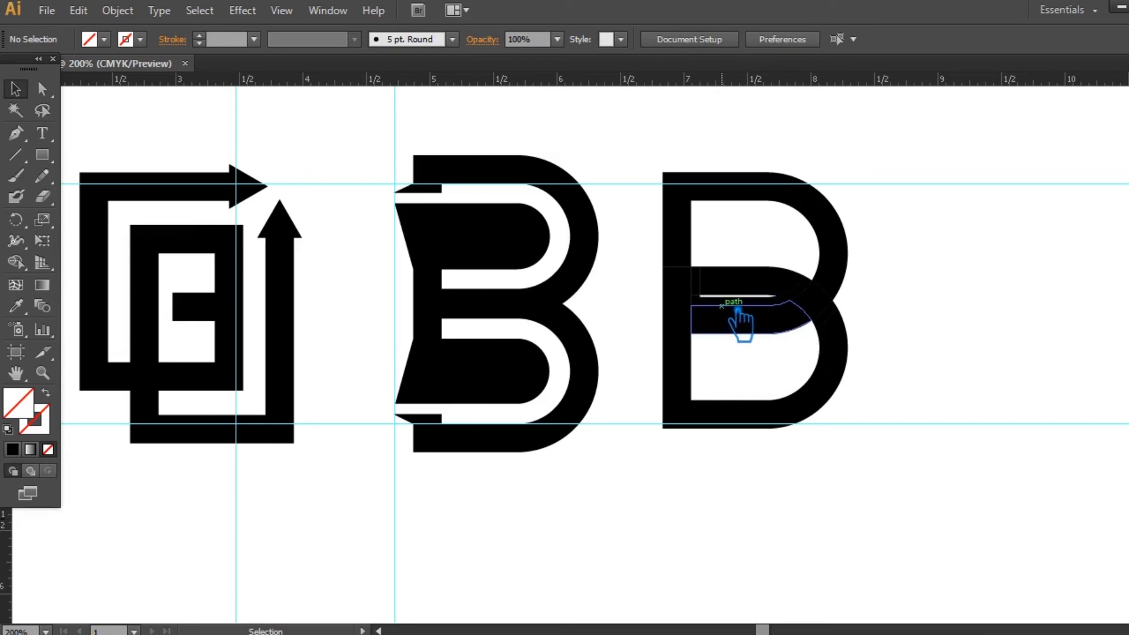
key("Delete")
left_click(742, 305)
key("Delete")
key("ctrl+z")
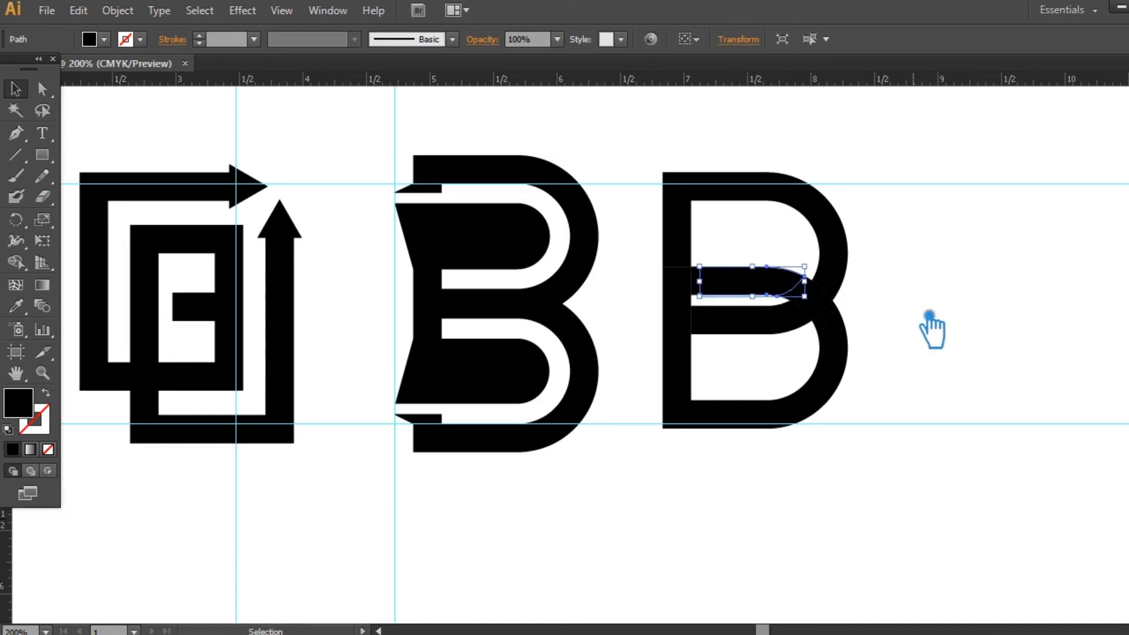
Try the right B without the upper middle bar piece, and undo the deletion
key("Delete")
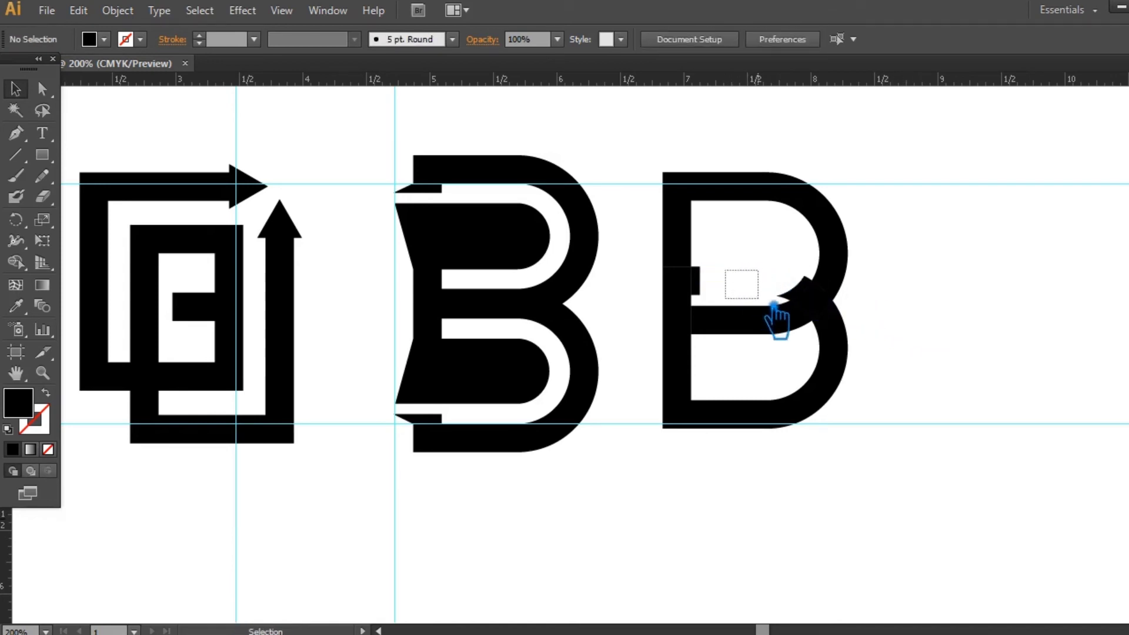
key("ctrl+z")
left_click(920, 308)
left_click_drag(933, 459, 678, 153)
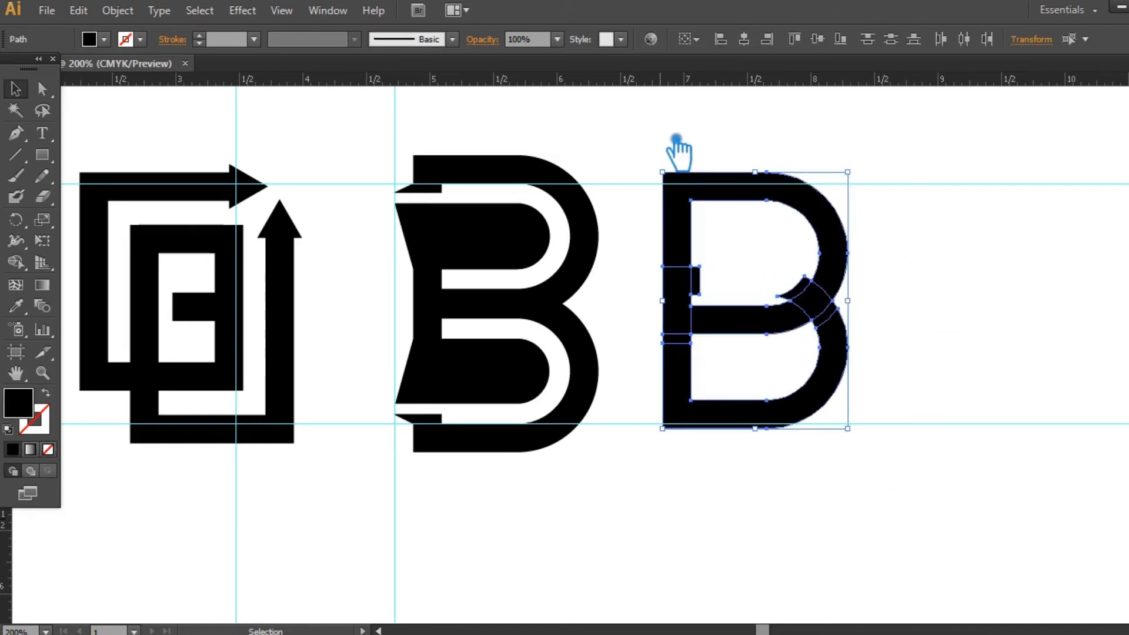
left_click(1000, 288)
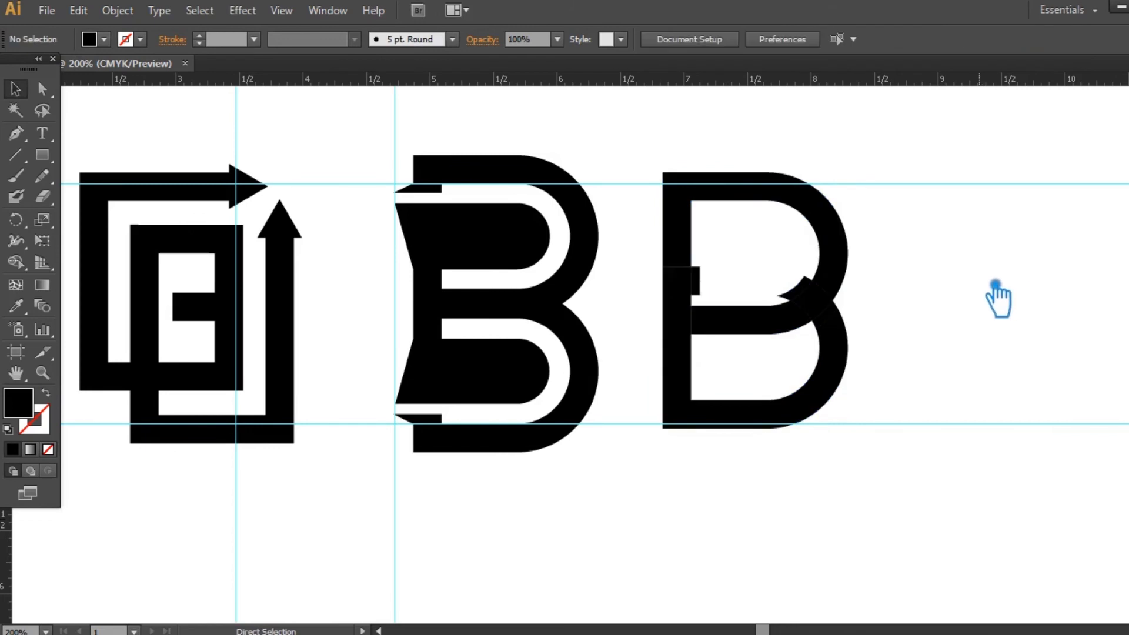
key("ctrl+z")
left_click(982, 290)
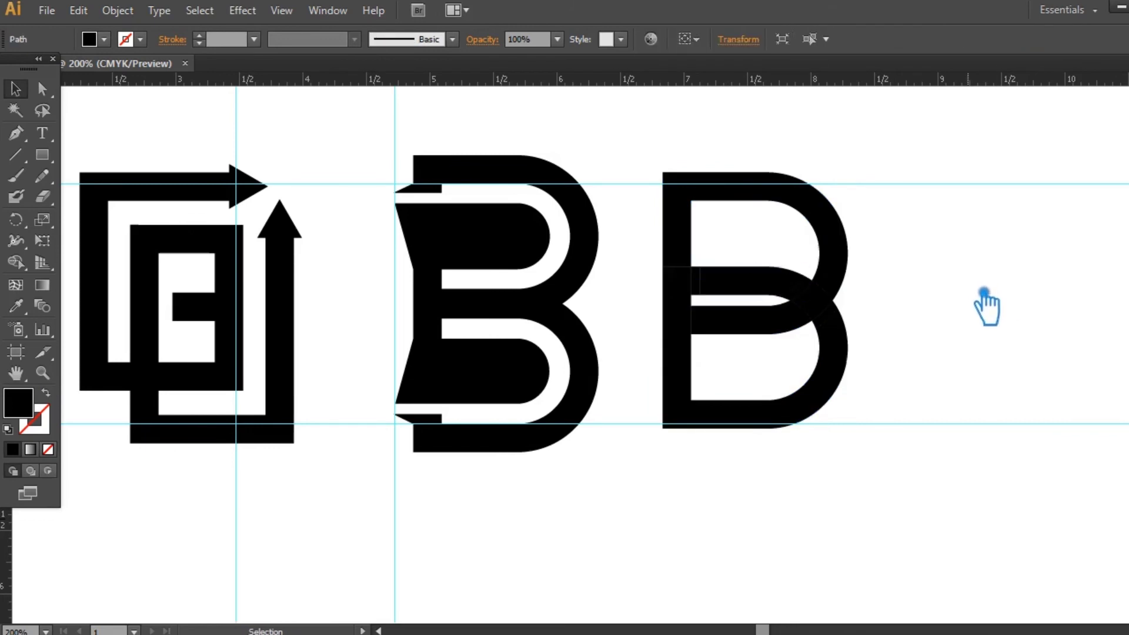
Delete the offset pieces crossing the lower D's stem and bowl, and the one separating the upper middle bar from the stem
left_click(840, 325)
key("Delete")
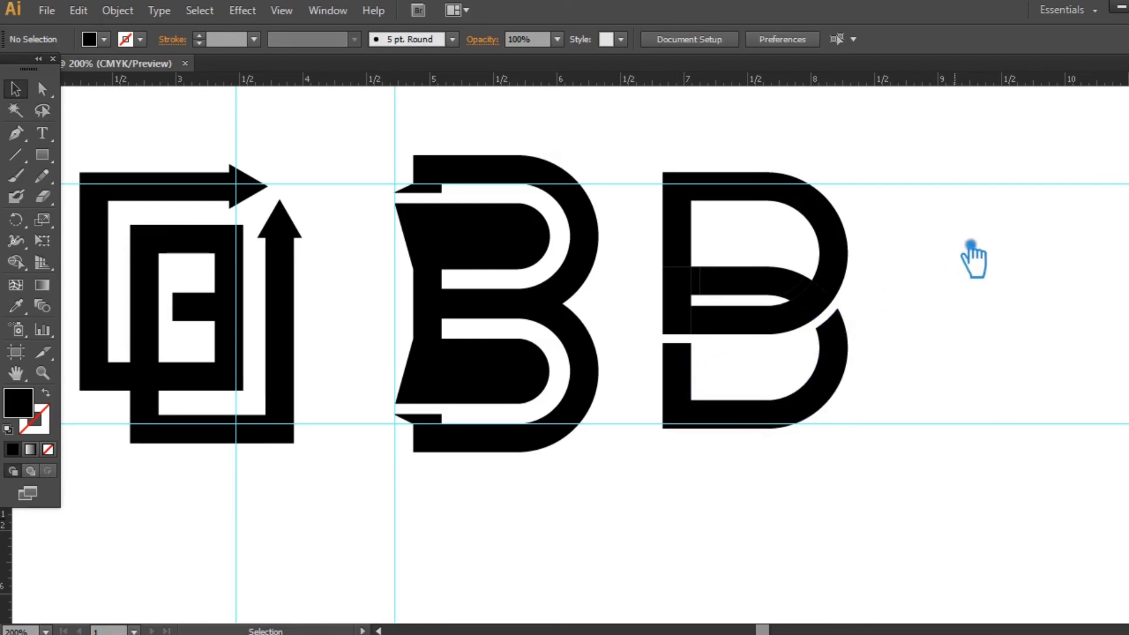
left_click(713, 293)
left_click(1058, 239)
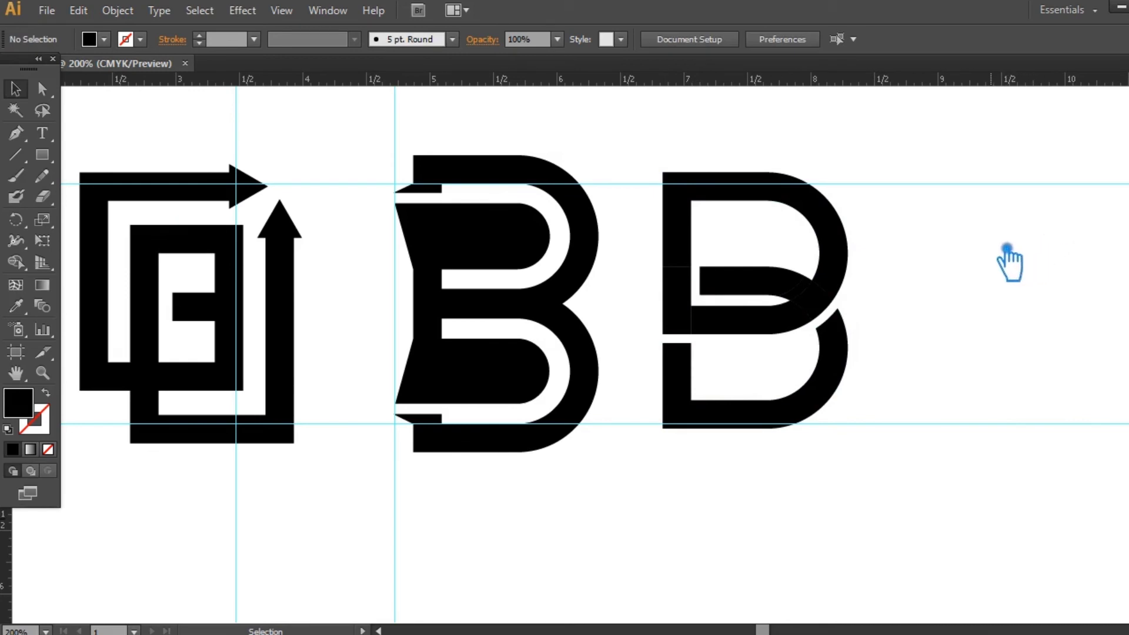
Unite the remaining pieces of the right B with Pathfinder Unite
left_click_drag(971, 447, 624, 121)
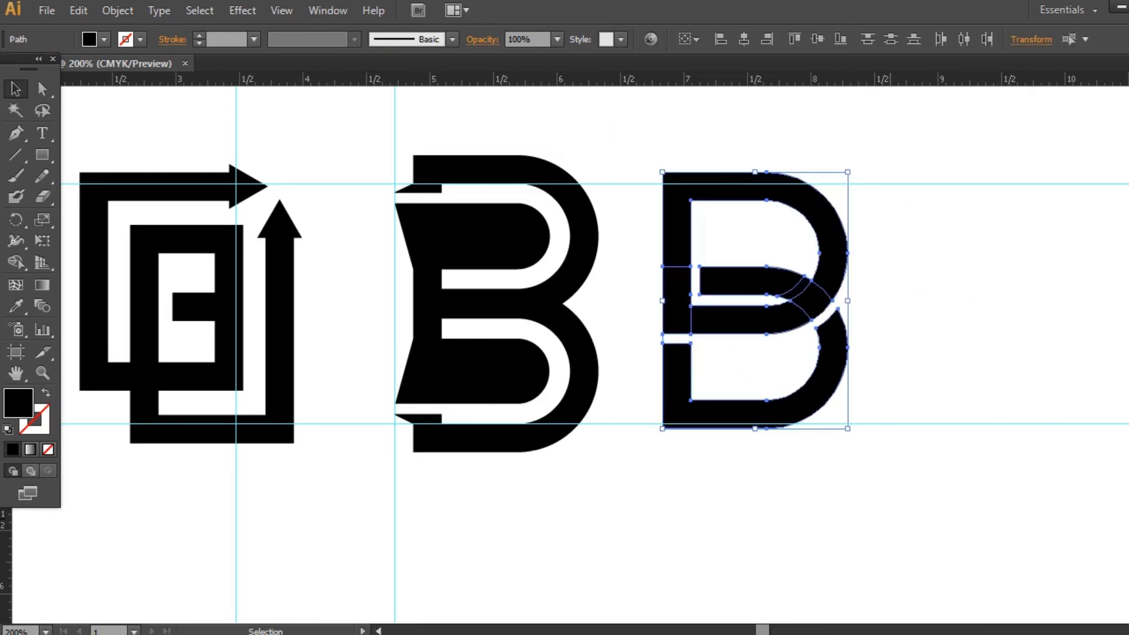
key("shift+ctrl+F9")
left_click(979, 467)
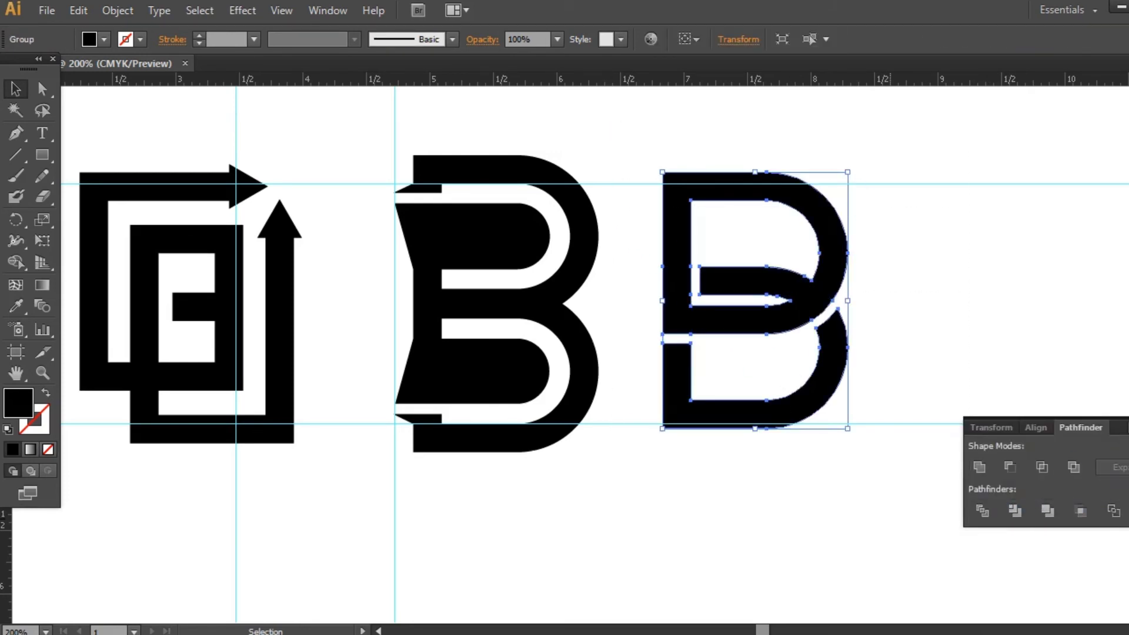
key("shift+ctrl+F9")
left_click(1064, 397)
Hide the guides to show the three logos on a clean artboard
key("ctrl+minus")
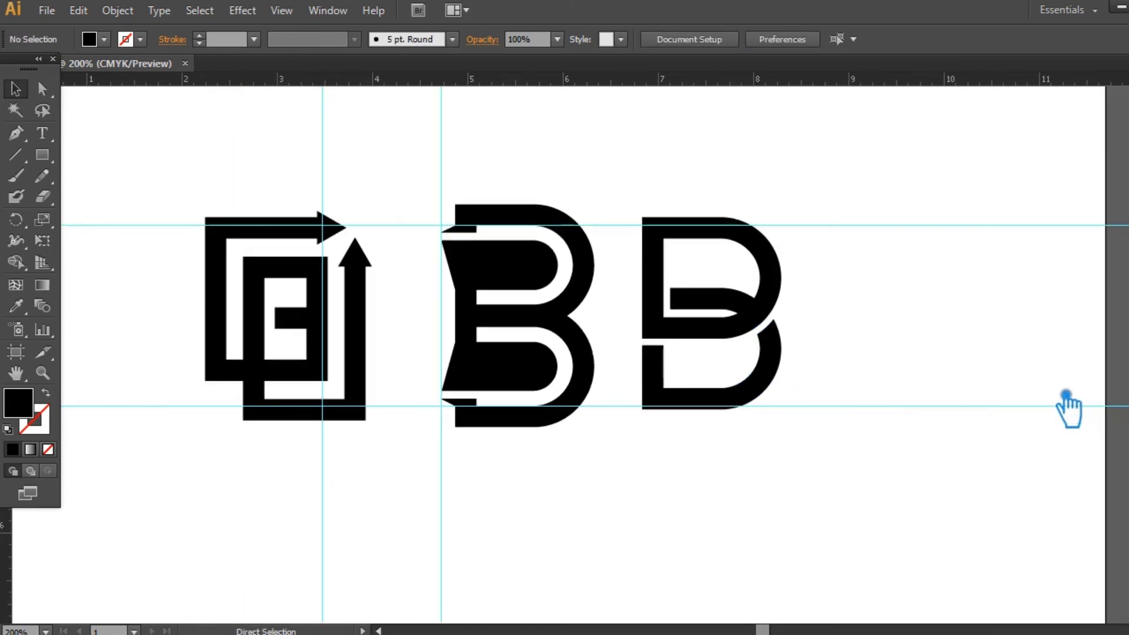
key("ctrl+semicolon")
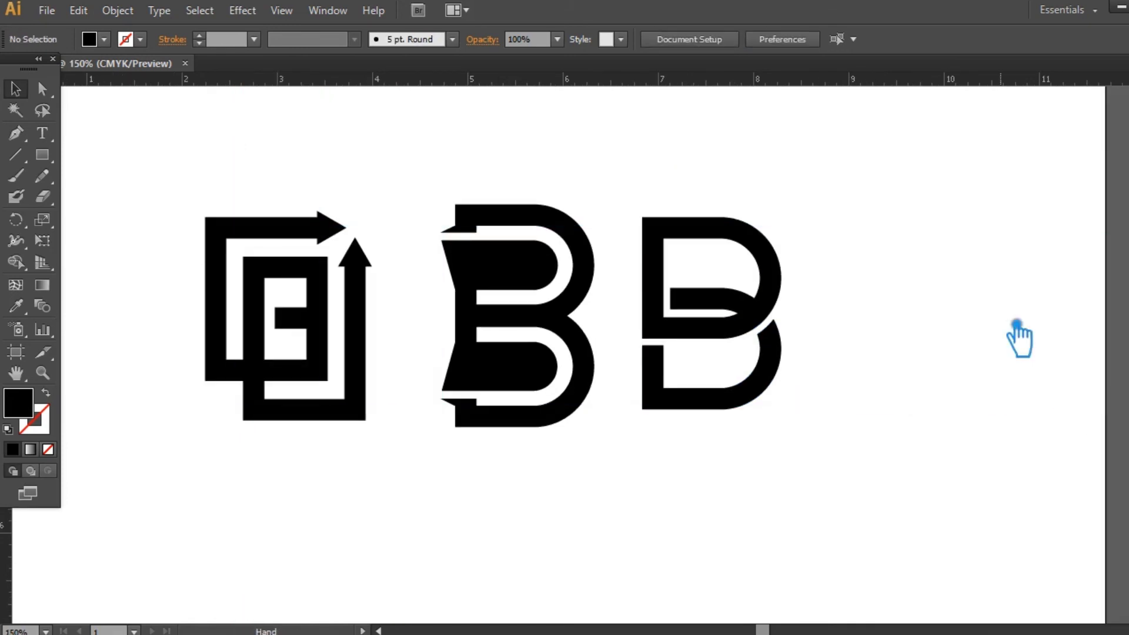
mouse_move(1006, 386)
left_mouse_down()
mouse_move(1037, 395)
mouse_move(1022, 386)
left_mouse_up()
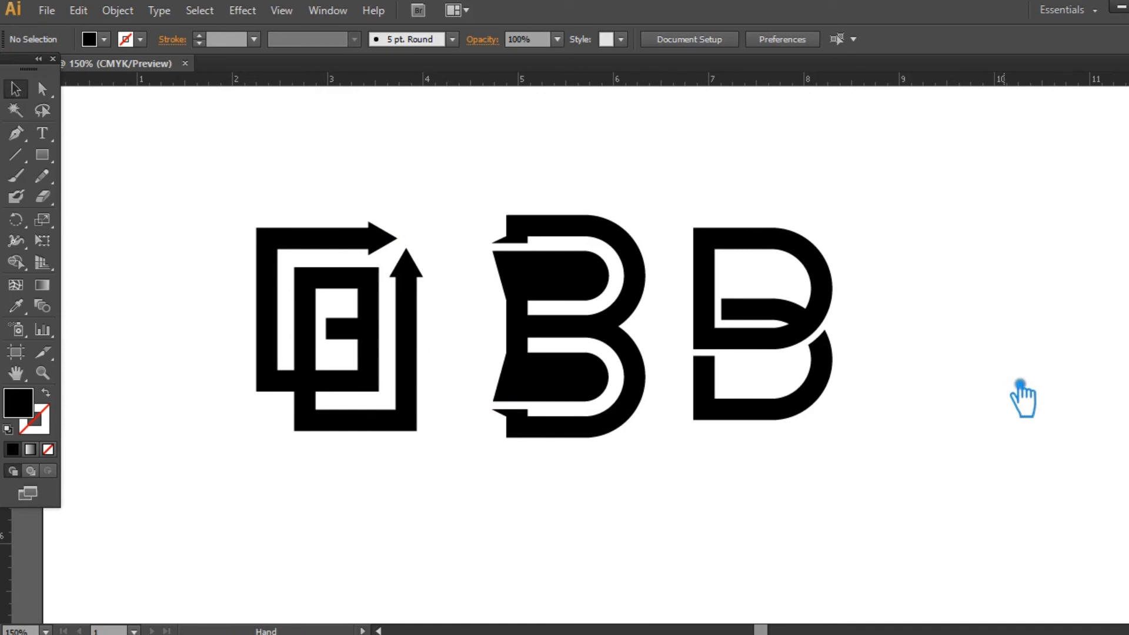
Set the fill of the interlocking arrow mark to dark teal, hex 107777
left_click(422, 315)
double_click(23, 412)
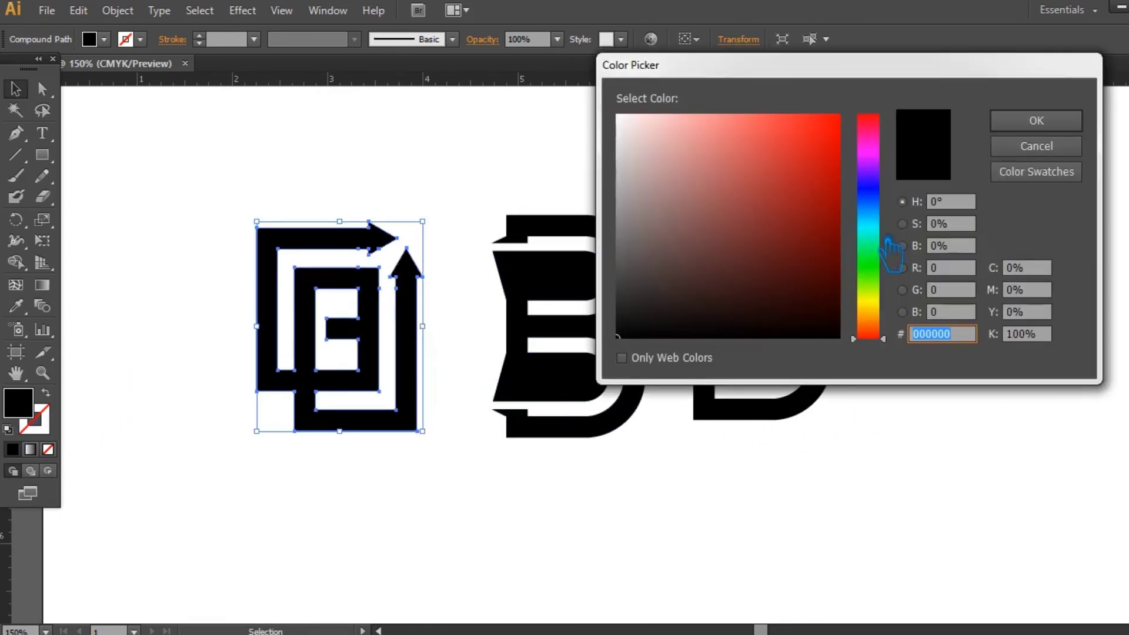
left_click(869, 218)
left_click(802, 202)
left_click(796, 189)
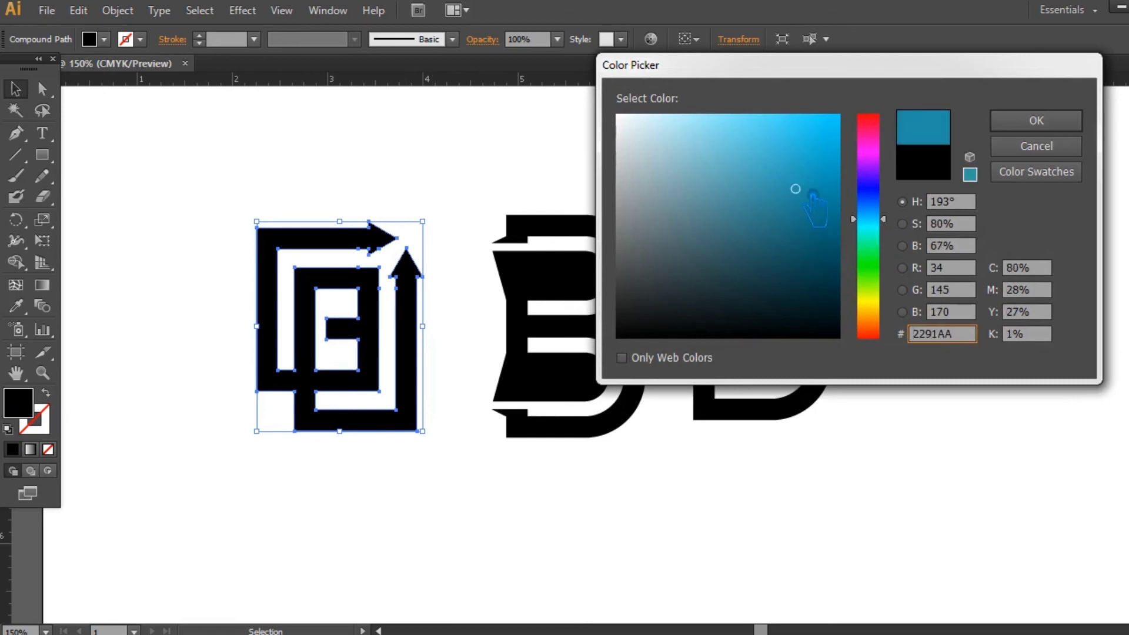
left_click_drag(888, 234, 888, 241)
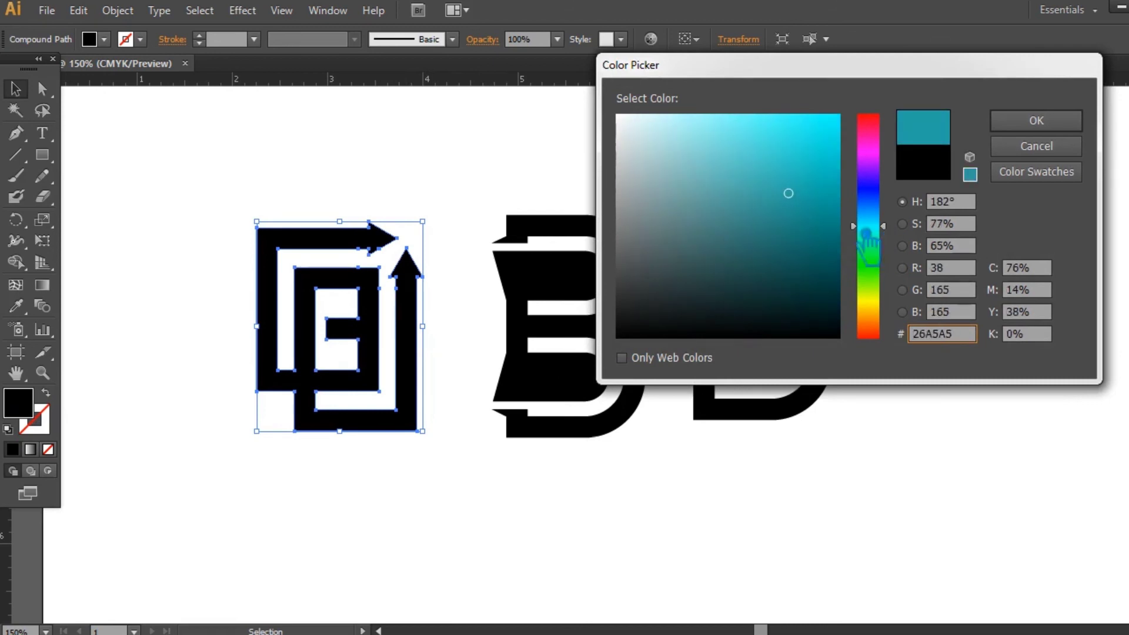
left_click_drag(809, 203, 812, 235)
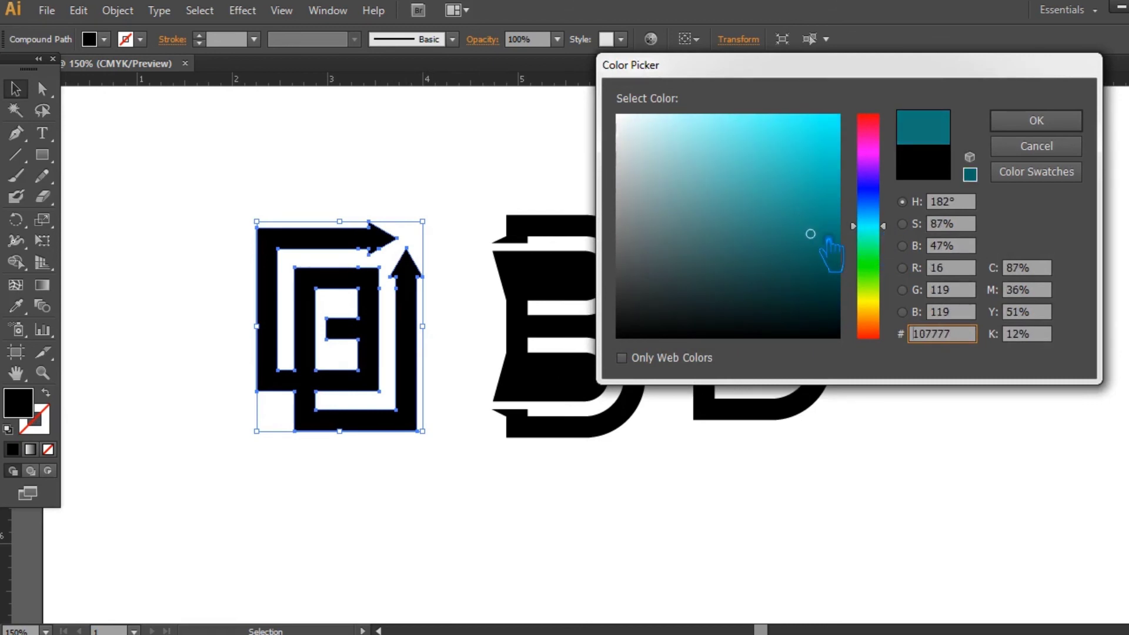
left_click(1036, 120)
Switch the arrow mark's color mode to RGB so it takes the teal fill
left_click(1128, 77)
left_click(1128, 74)
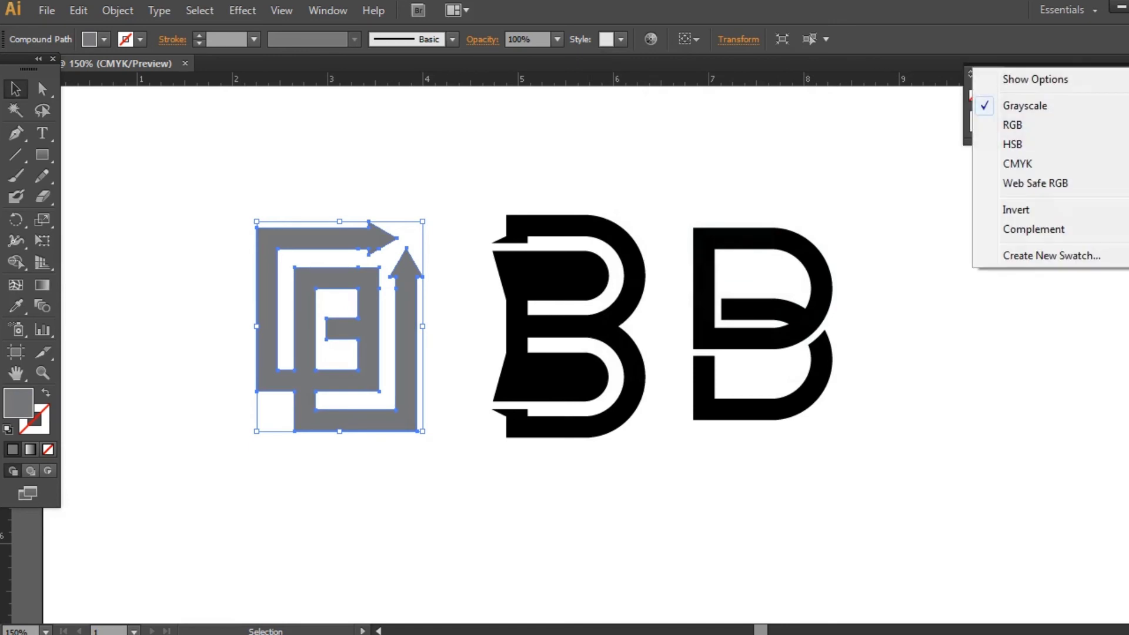
left_click(1046, 123)
left_click(1006, 156)
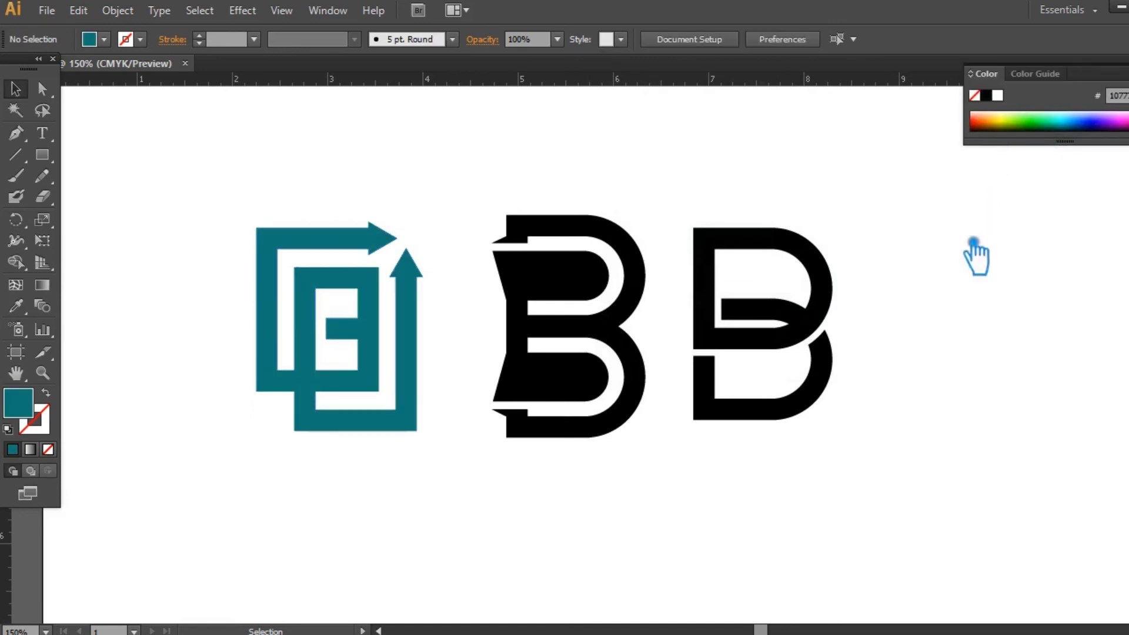
Copy the arrow mark's teal fill onto the middle and right B logos with the Eyedropper
left_click(605, 347)
left_click(16, 306)
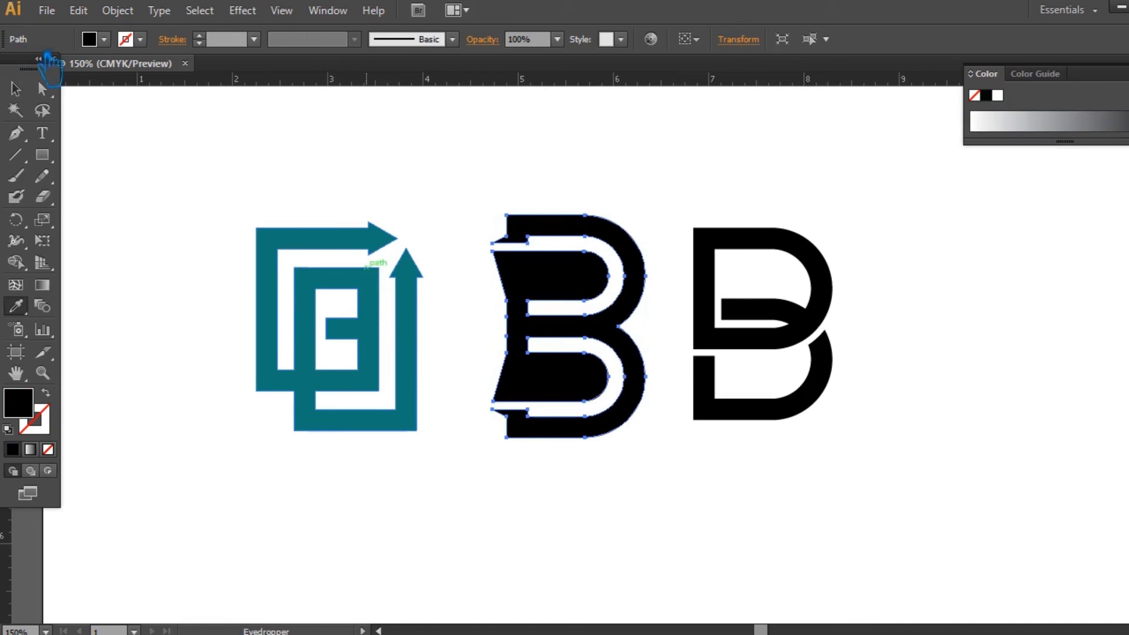
key("v")
left_click(732, 356, "shift")
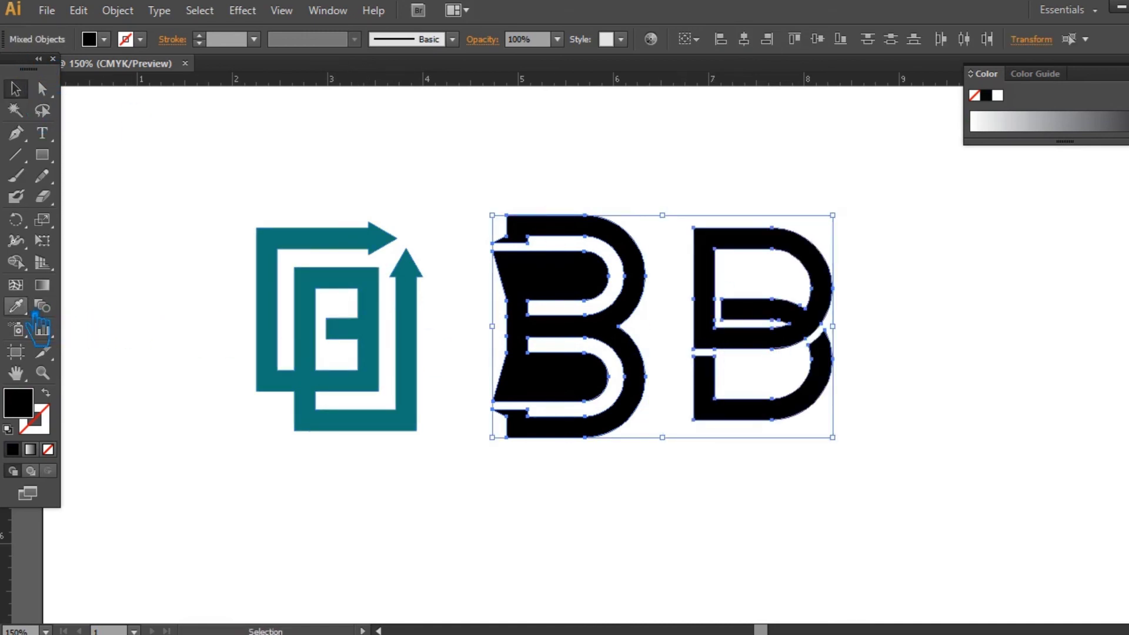
left_click(379, 330)
left_click(16, 89)
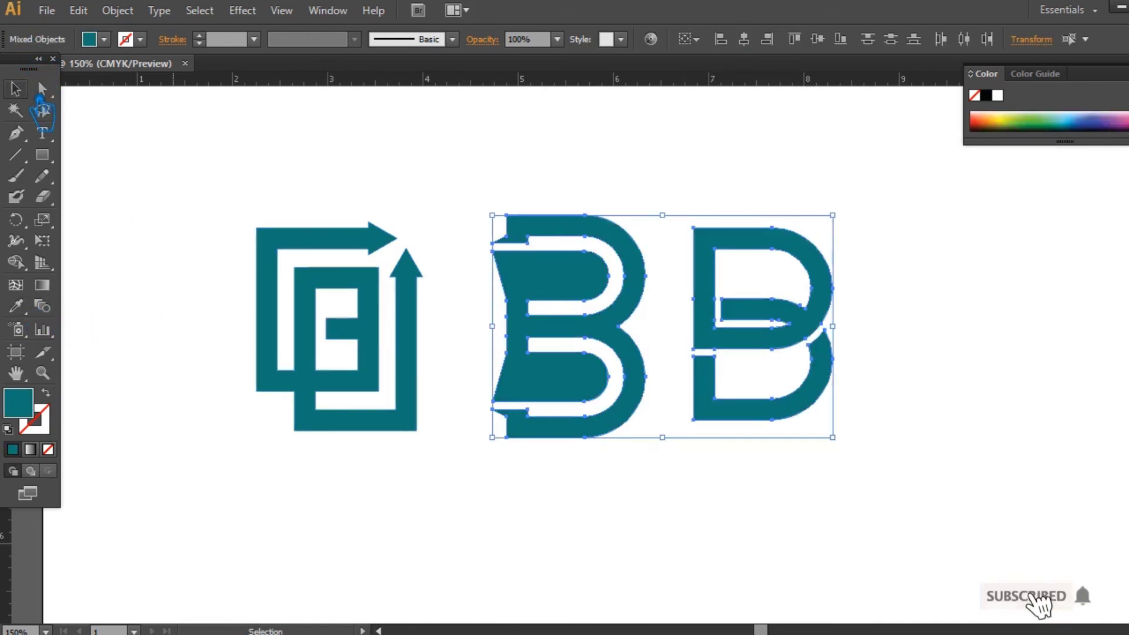
Recolor the middle B logo with a green fill, hex 589116
left_click(530, 188)
left_click(559, 253)
double_click(23, 406)
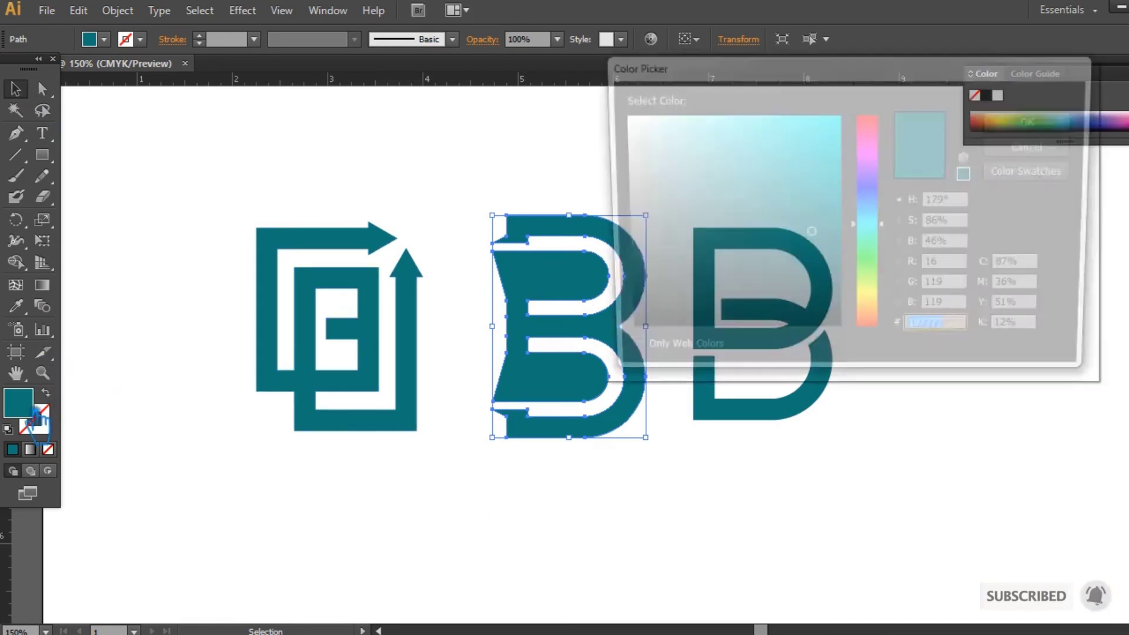
left_click_drag(882, 274, 890, 292)
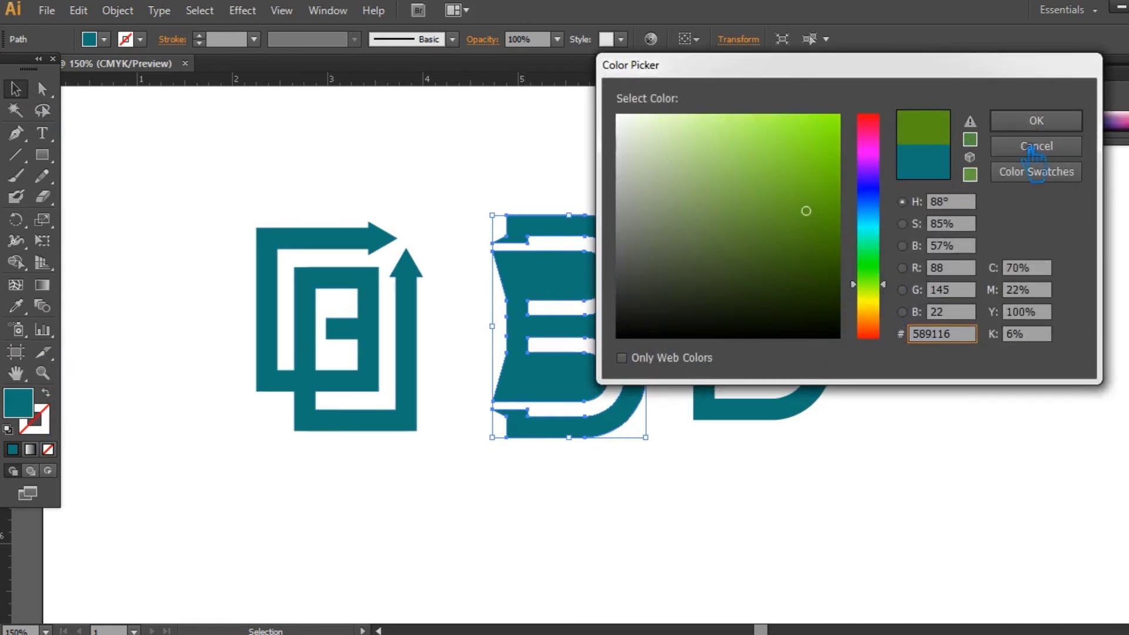
left_click(1036, 120)
left_click(900, 252)
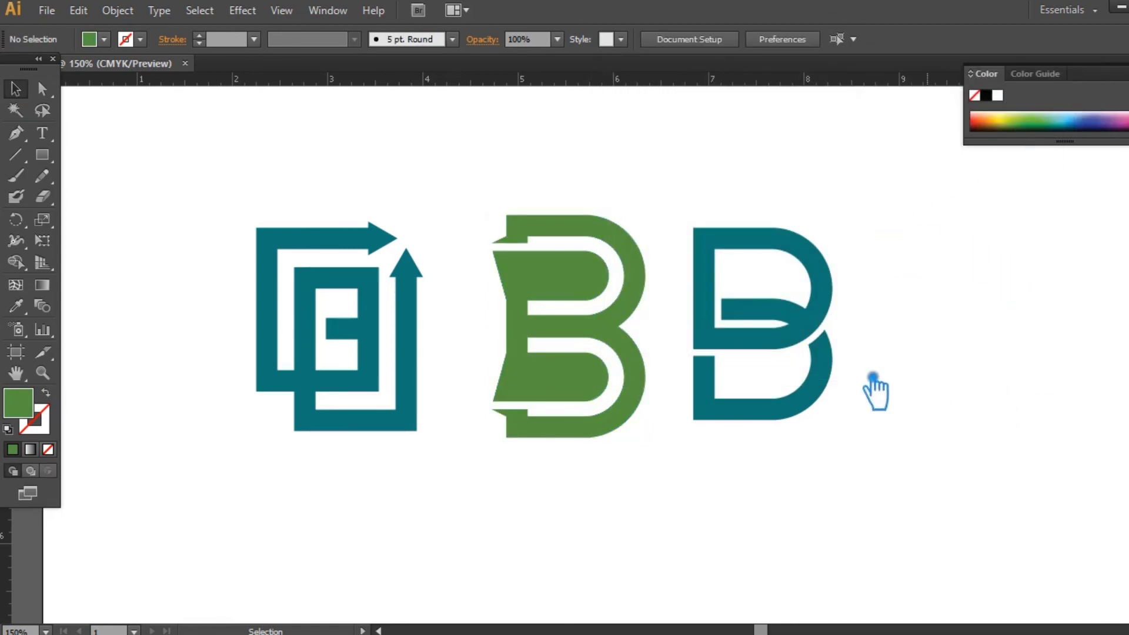
Recolor the right B logo with a medium brown fill, hex A0754A
left_click(792, 346)
double_click(22, 414)
left_click_drag(884, 226, 891, 331)
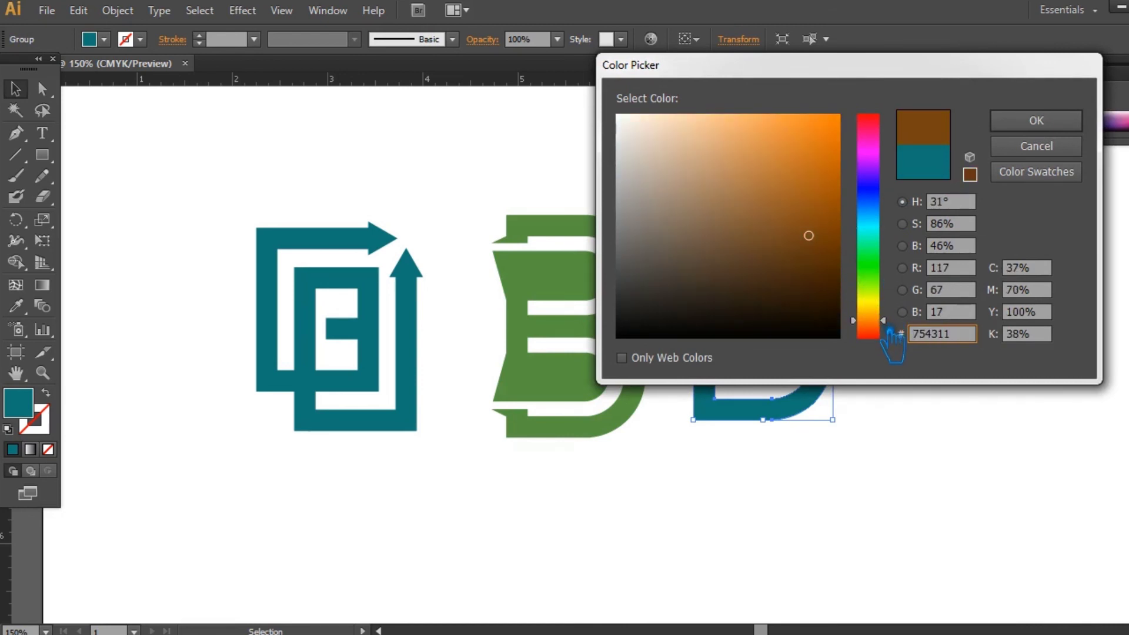
mouse_move(810, 237)
left_mouse_down()
mouse_move(729, 182)
mouse_move(735, 198)
left_mouse_up()
left_click(1059, 123)
left_click(980, 268)
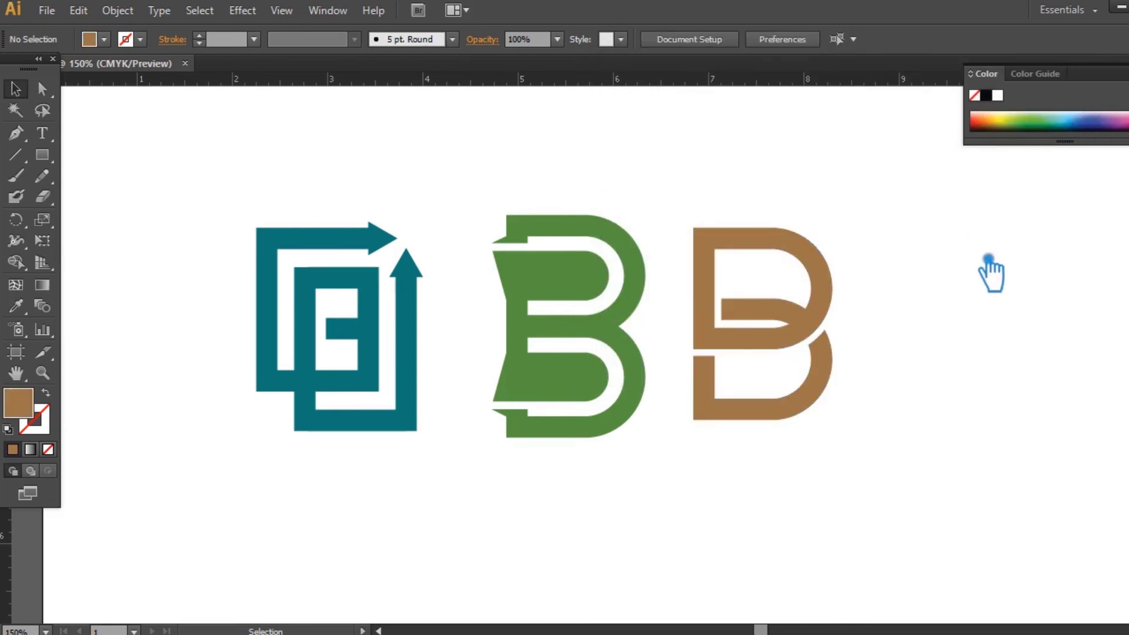
left_click(983, 240)
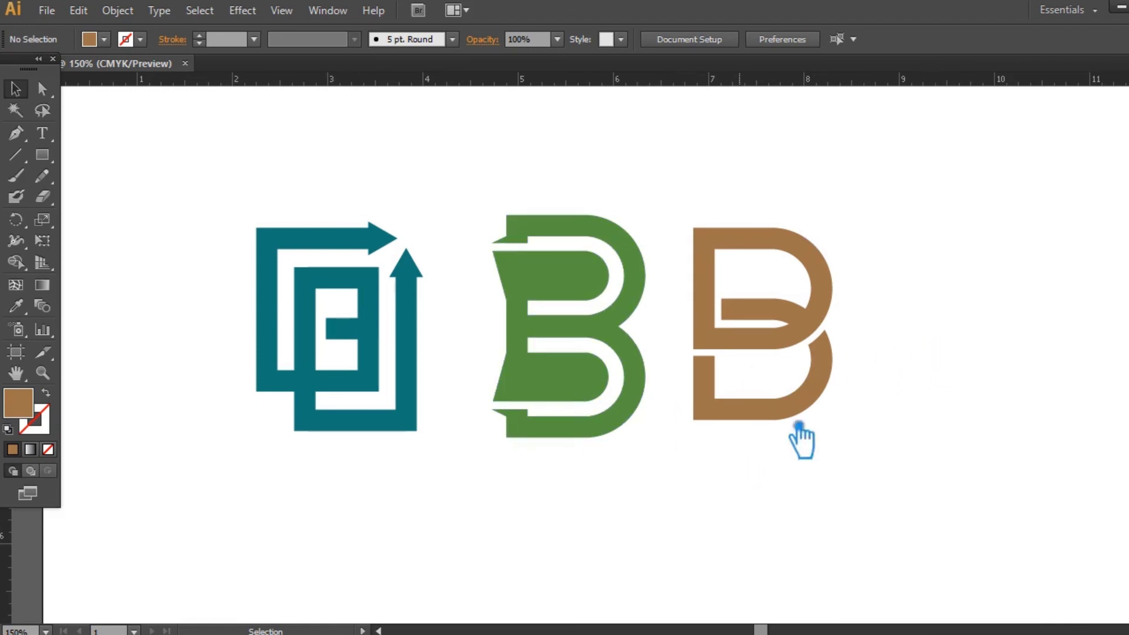
Move the arrow mark closer to the middle B and nudge the right B slightly toward the middle one
left_click(757, 361)
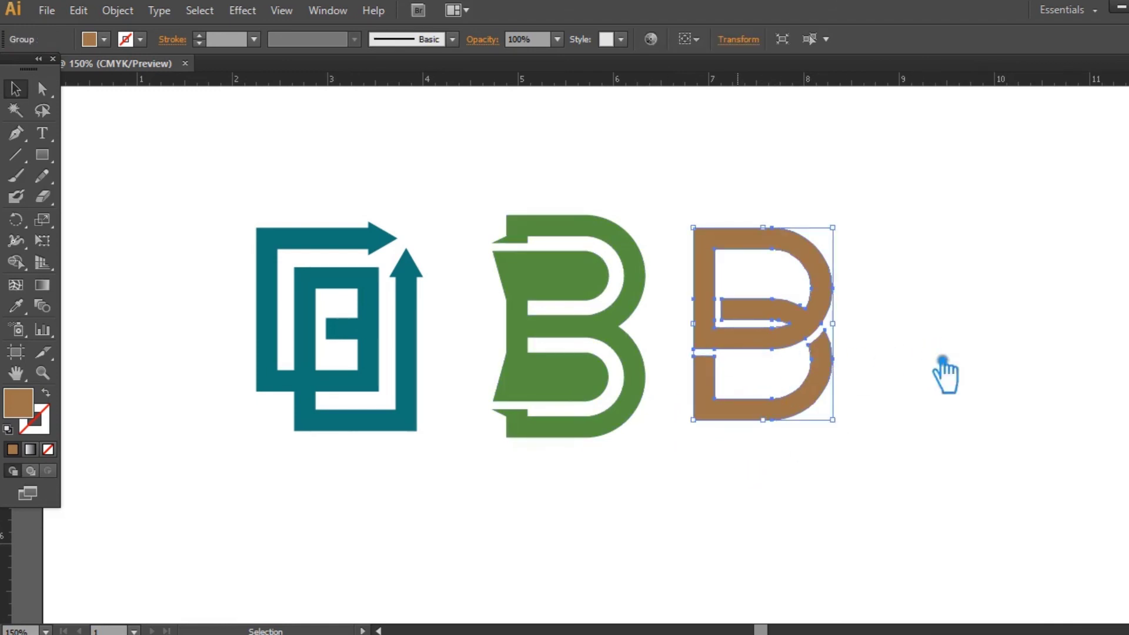
left_click(538, 368)
left_click(418, 347)
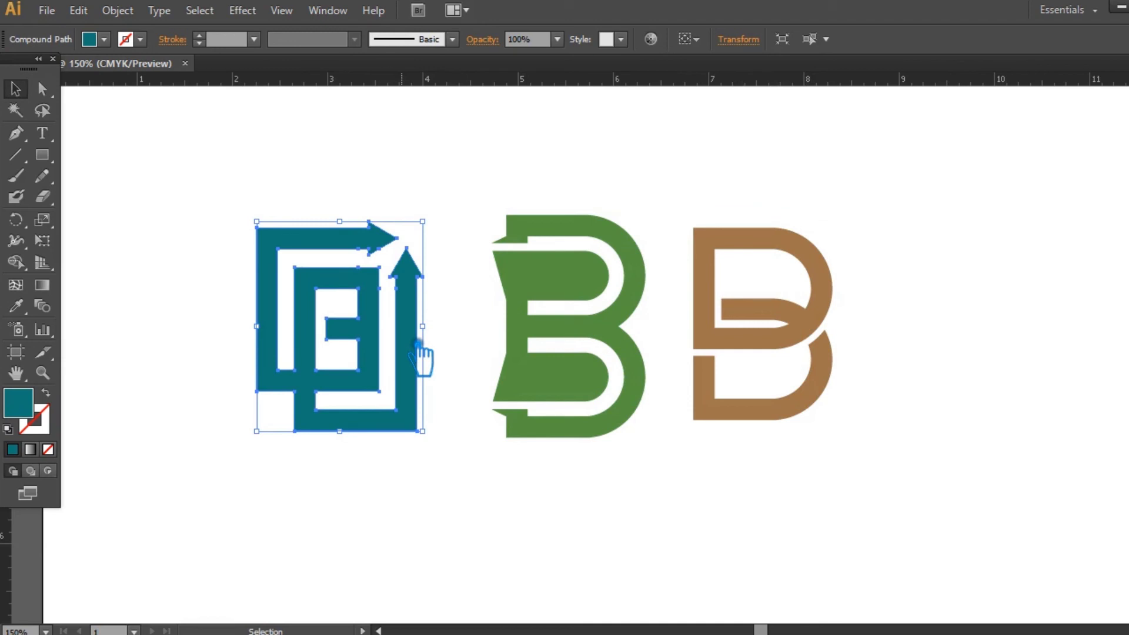
left_click_drag(885, 478, 327, 227)
left_click(345, 307)
left_click_drag(344, 307, 389, 307)
left_click(618, 486)
left_click_drag(729, 389, 723, 393)
left_click(939, 474)
Distribute all three logos evenly by their horizontal centers
left_click_drag(935, 467, 294, 219)
left_click(965, 40)
left_click(957, 379)
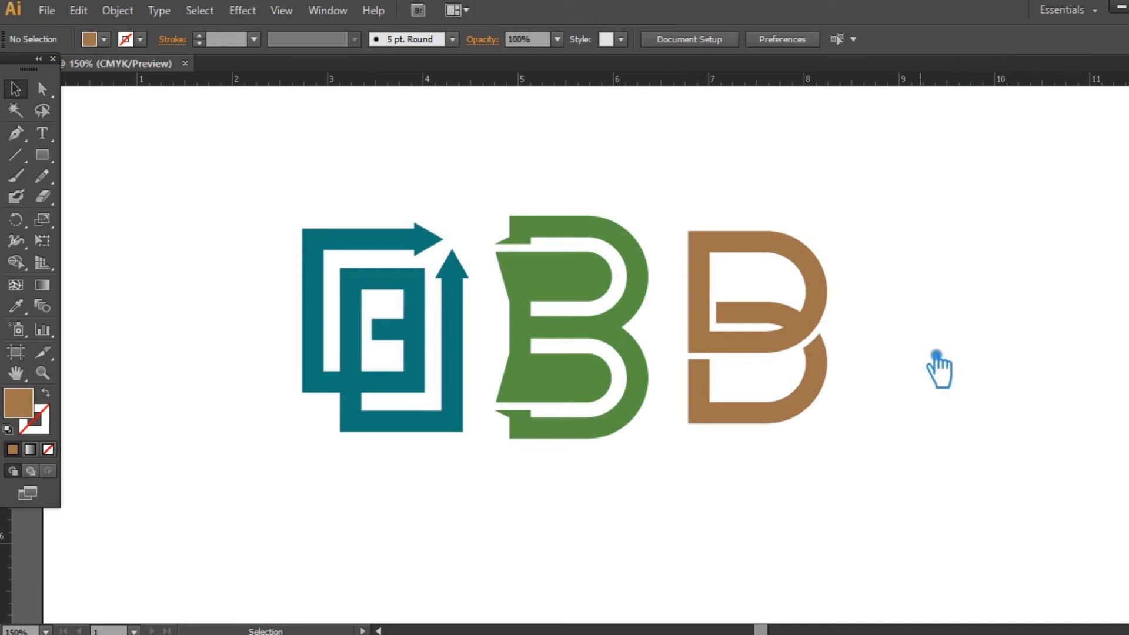
Lighten the right B's brown fill to a paler tan
left_click(796, 361)
double_click(40, 419)
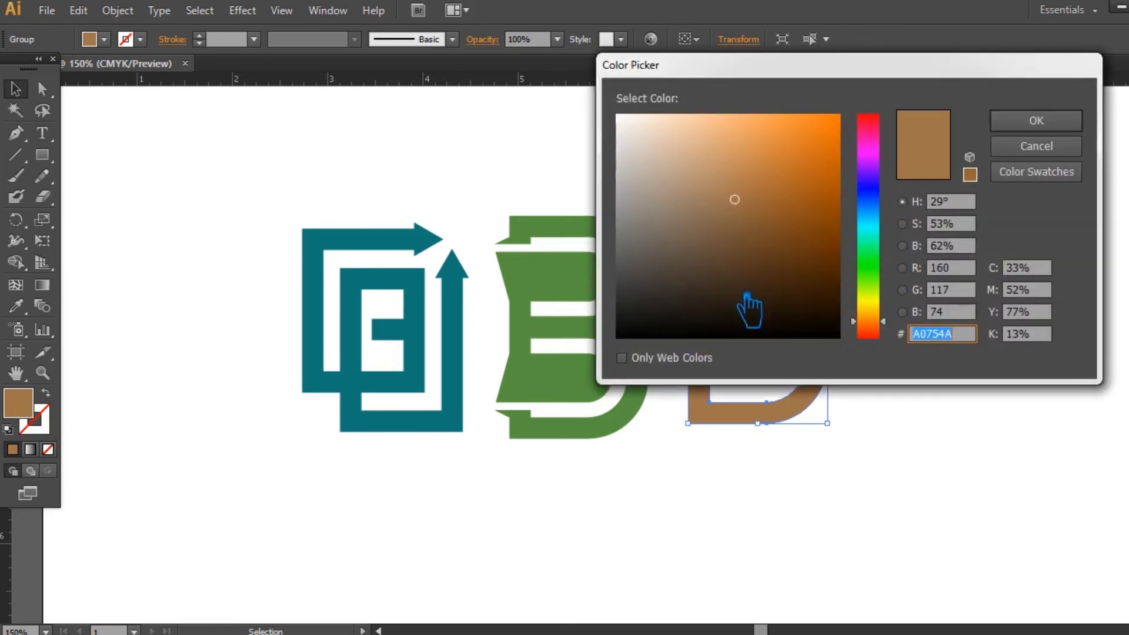
left_click(721, 179)
left_click(1036, 120)
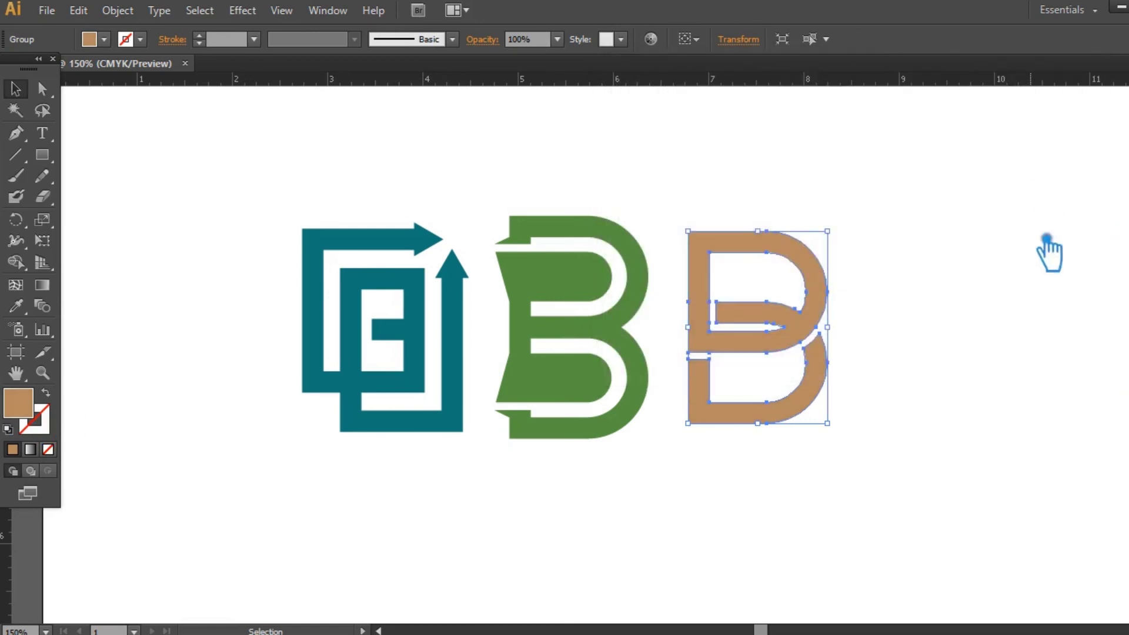
left_click(1043, 241)
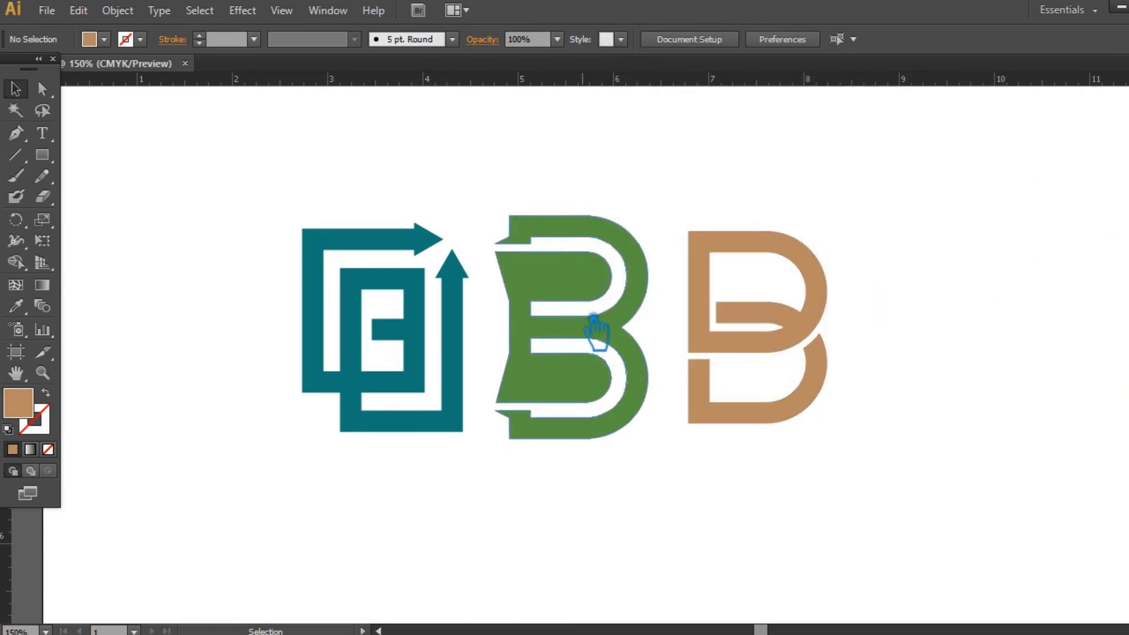
Adjust the middle B's fill to a slightly more saturated green
left_click(561, 285)
double_click(26, 410)
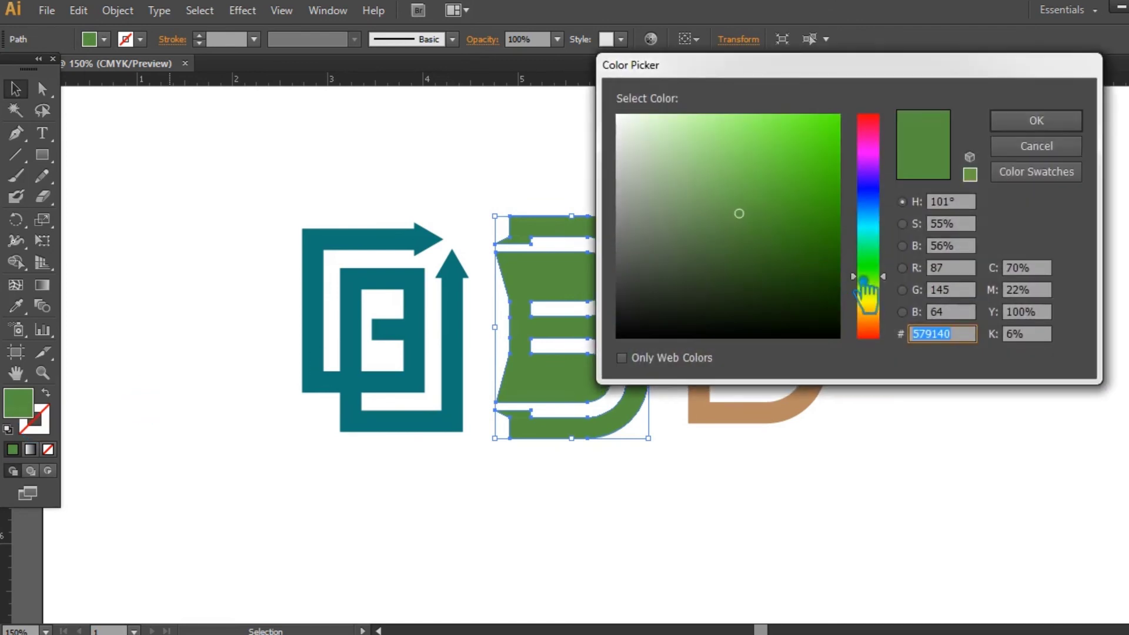
left_click_drag(881, 287, 882, 291)
left_click_drag(795, 212, 803, 216)
left_click(1036, 120)
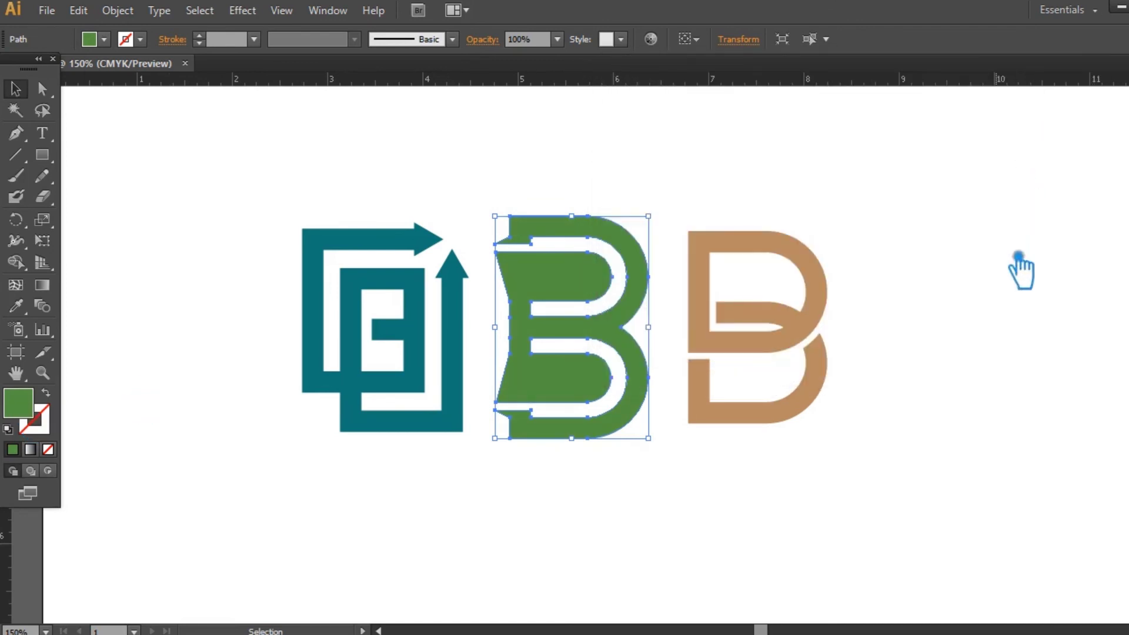
left_click(1013, 253)
Brighten the arrow mark's teal fill to hex 179692
left_click(425, 372)
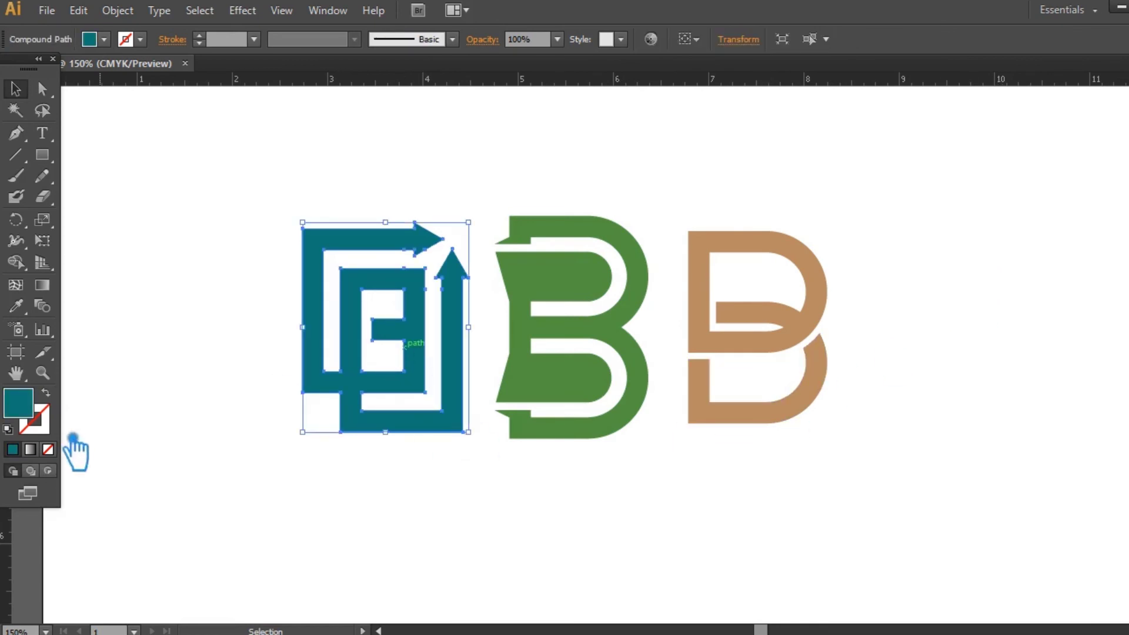
double_click(19, 411)
left_click_drag(823, 246, 824, 214)
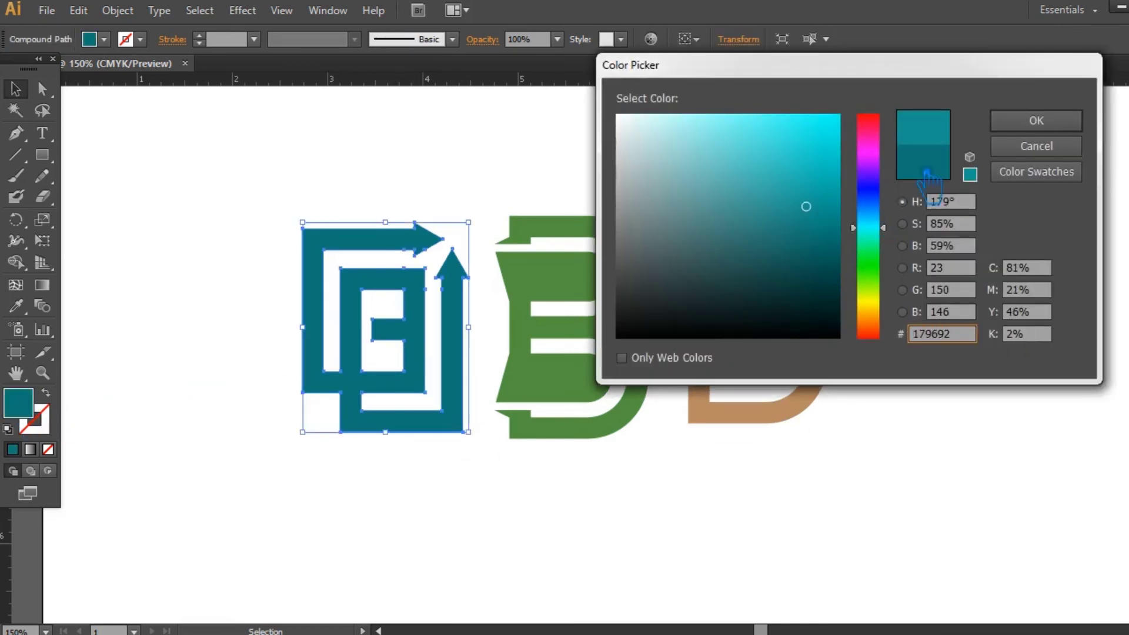
left_click(1044, 126)
left_click(1041, 227)
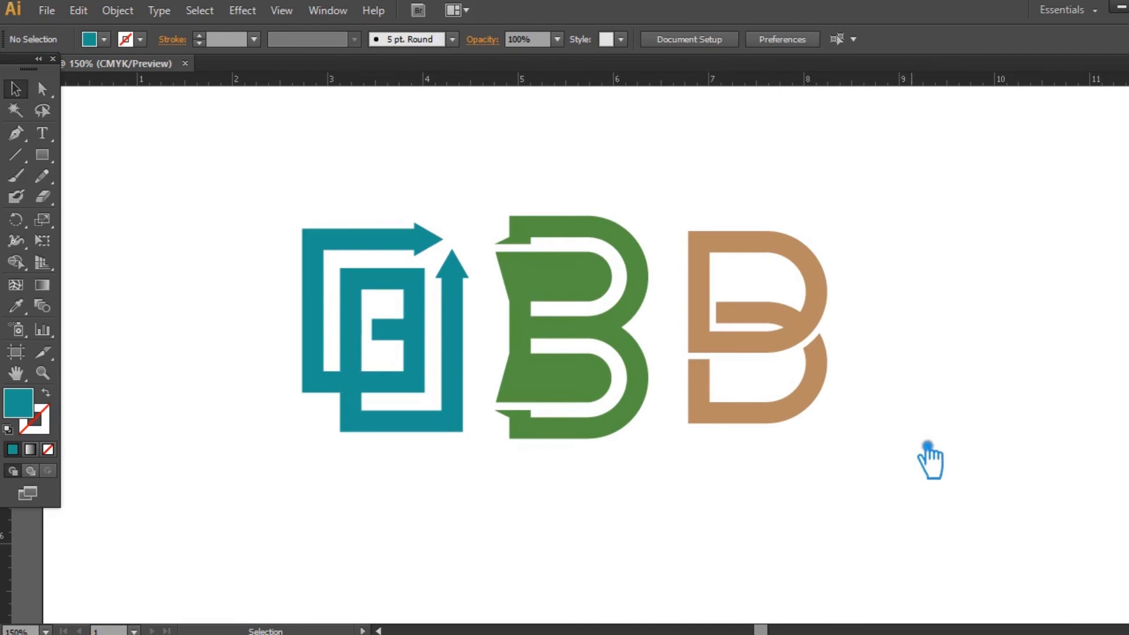
key("ctrl+equal")
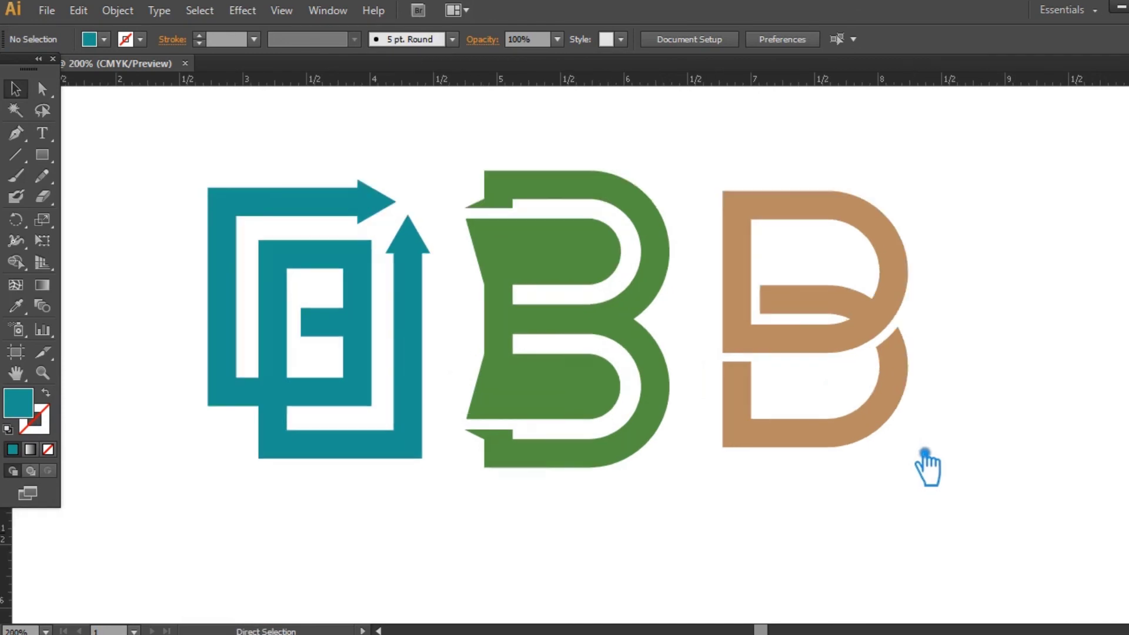
left_click_drag(996, 453, 1006, 469)
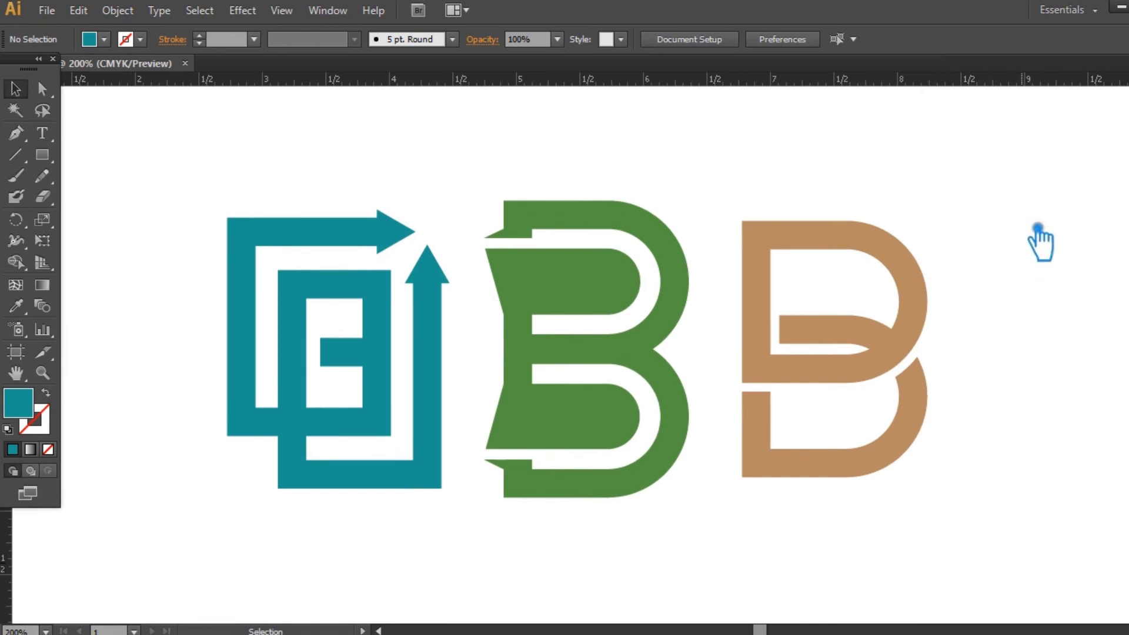